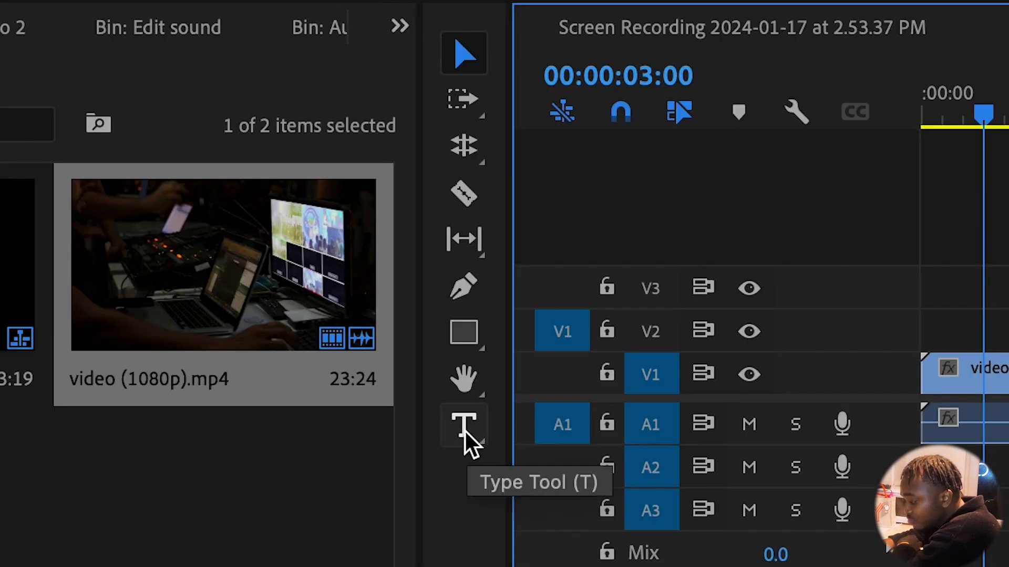
pyautogui.click(465, 430)
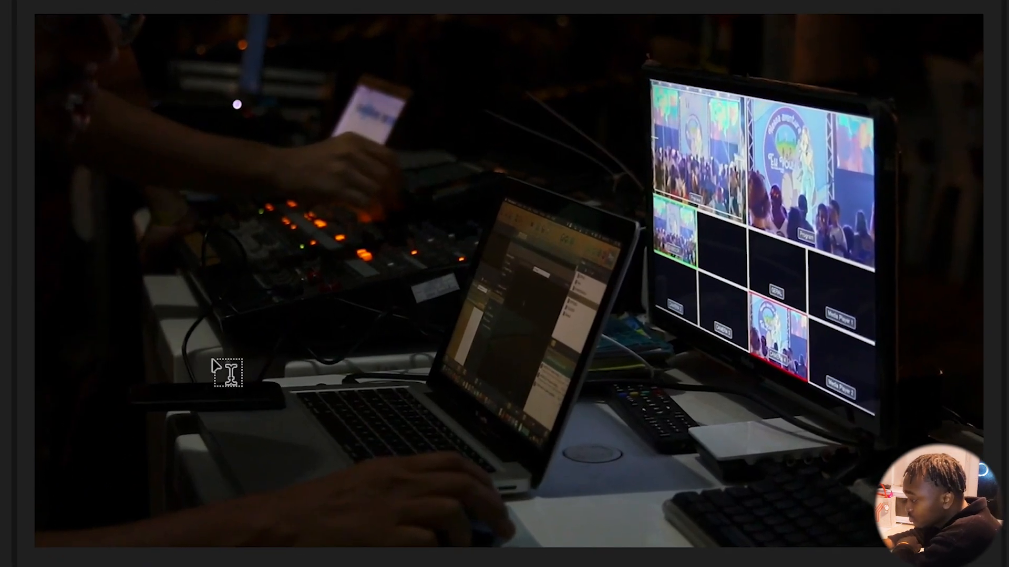
pyautogui.click(199, 367)
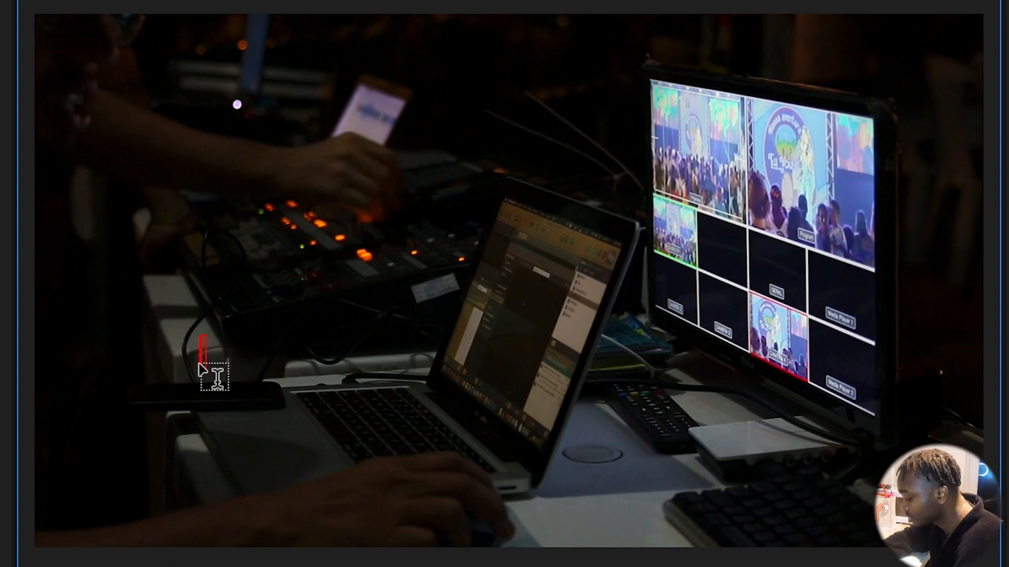
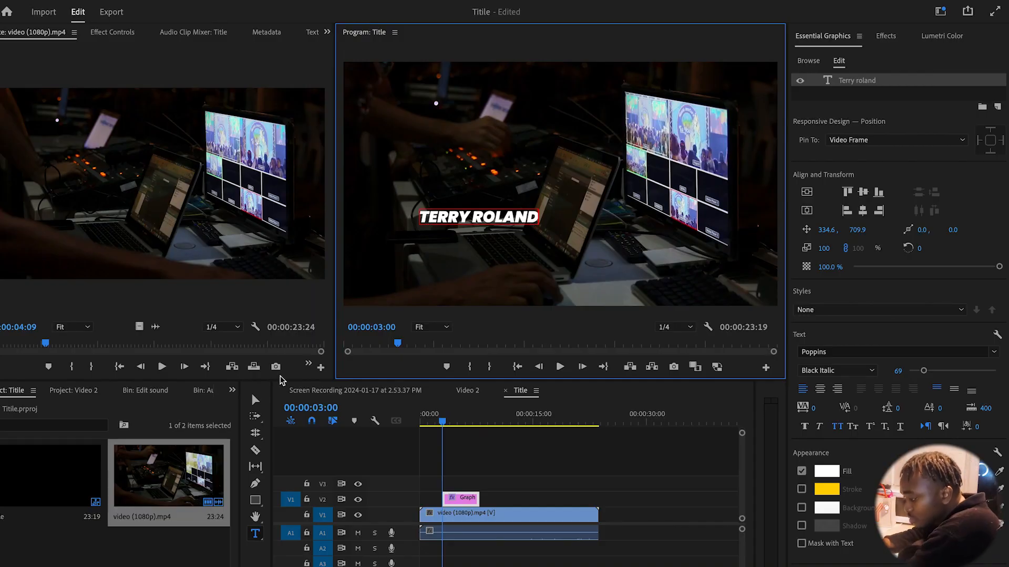
pyautogui.click(256, 402)
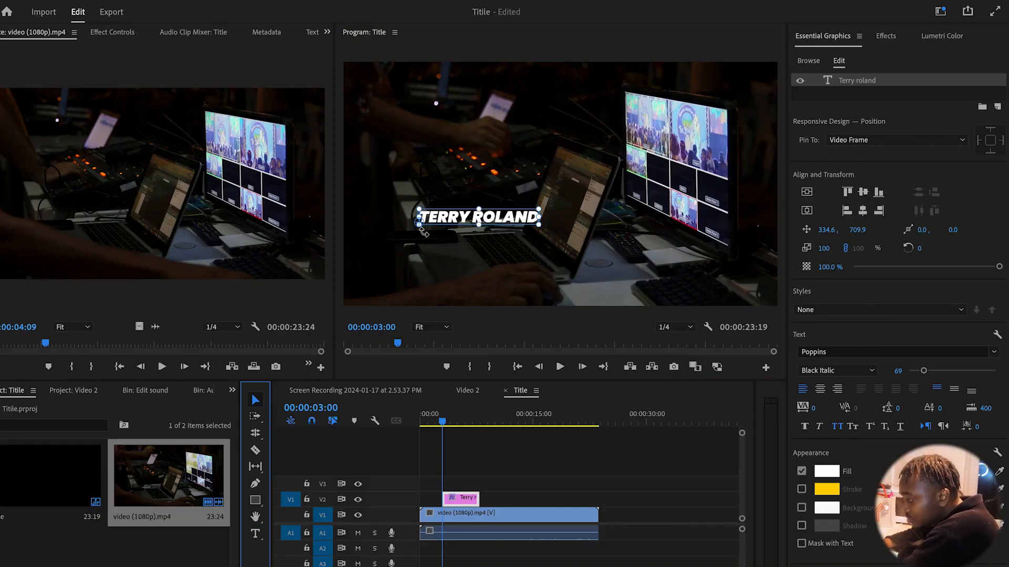
pyautogui.moveTo(477, 223); pyautogui.dragTo(401, 272)
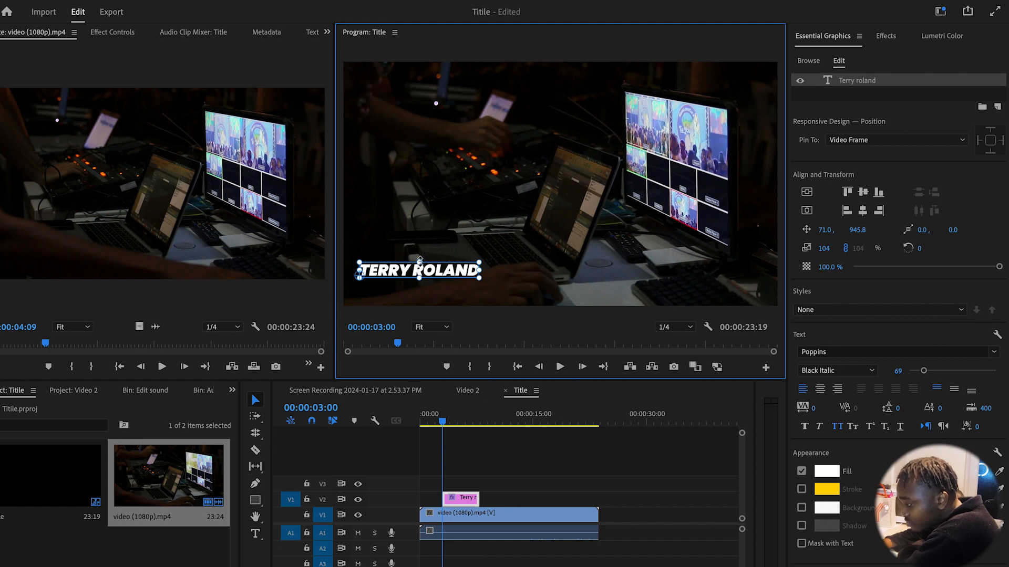
pyautogui.moveTo(420, 260); pyautogui.dragTo(455, 263)
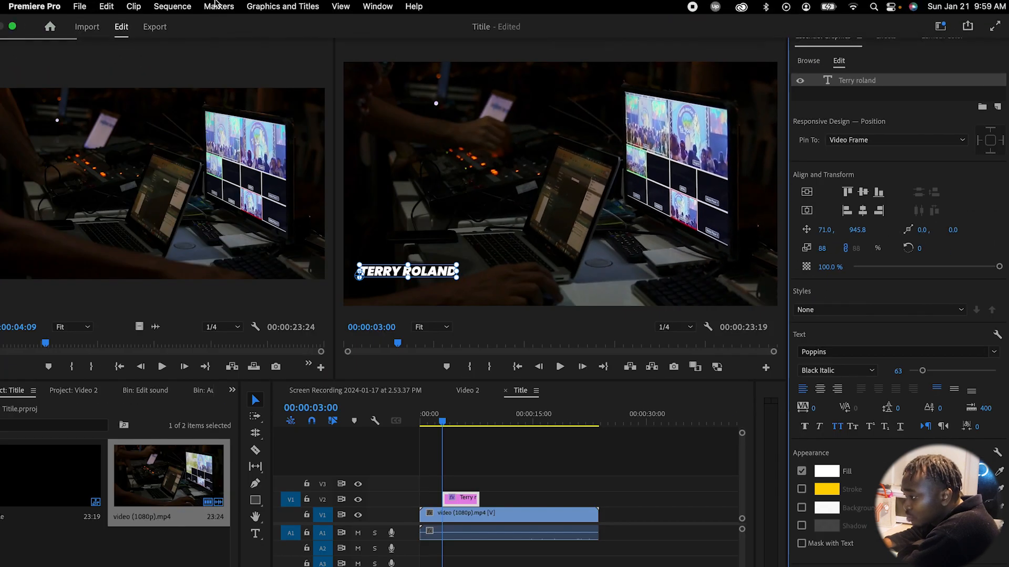
# In Essential Graphics, raise the title's font size to 66 and shrink it to 85% scale
pyautogui.click(377, 5)
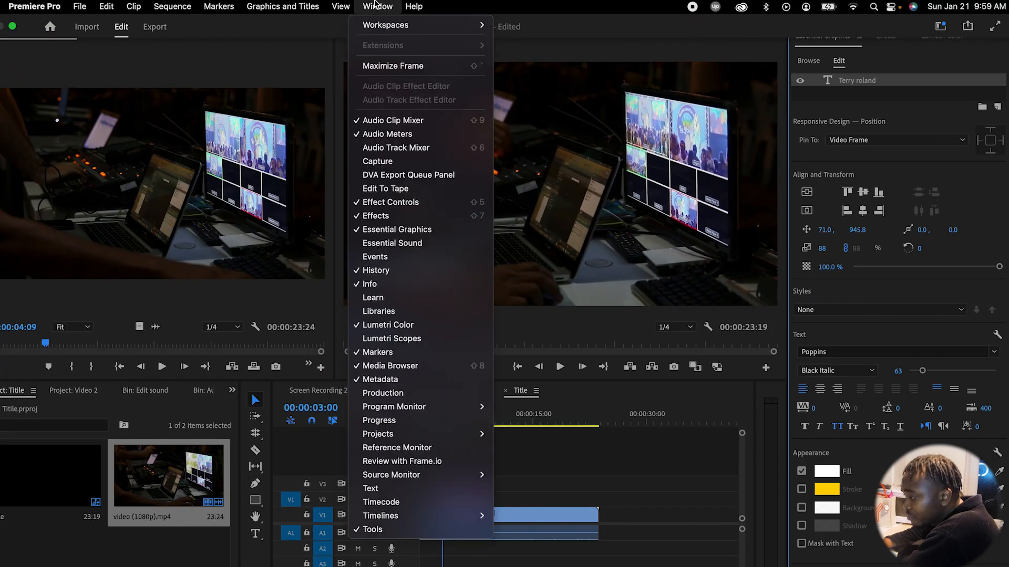
pyautogui.click(378, 235)
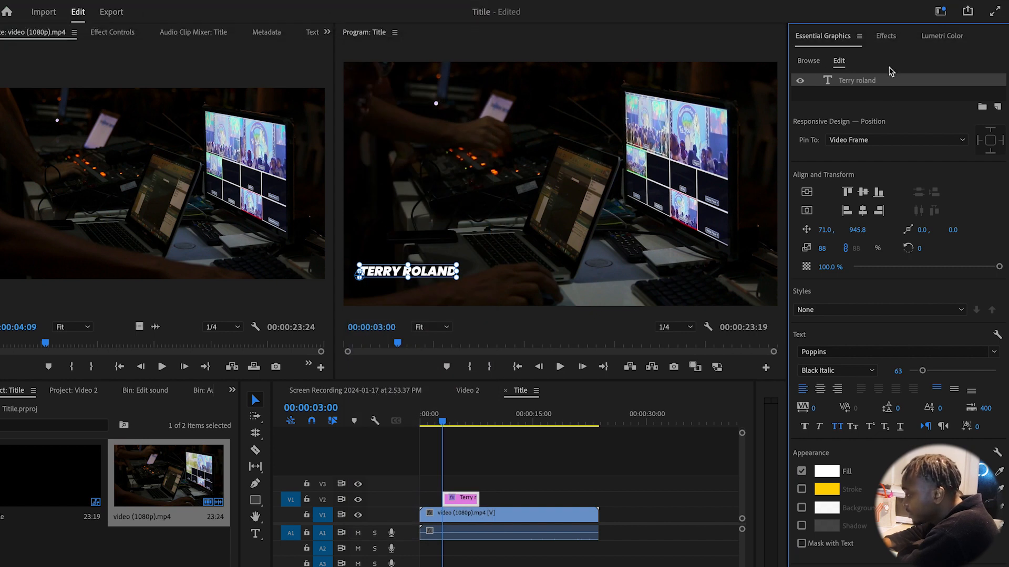
pyautogui.moveTo(921, 373); pyautogui.dragTo(923, 372)
pyautogui.moveTo(455, 270); pyautogui.dragTo(451, 270)
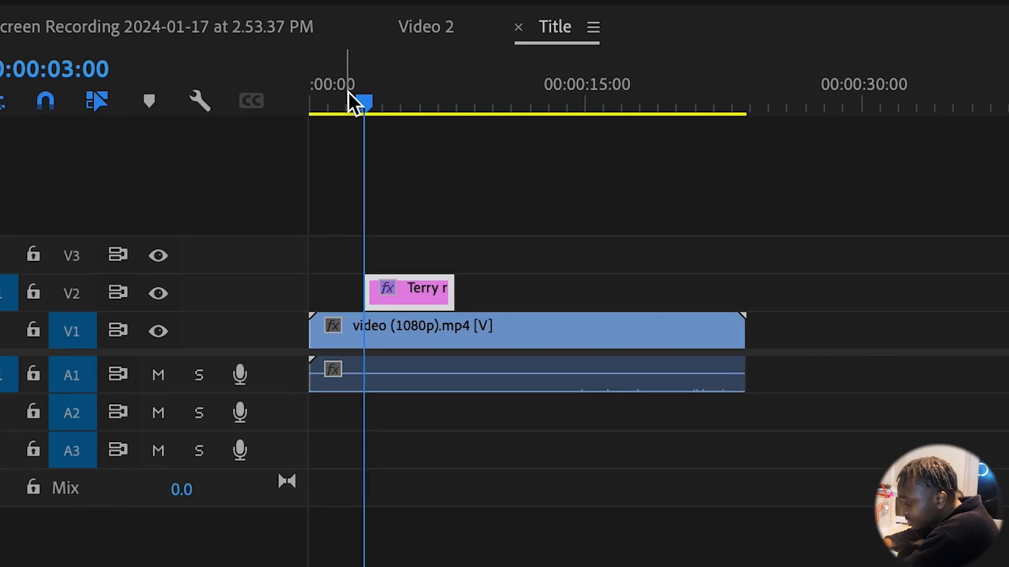
pyautogui.moveTo(438, 418); pyautogui.dragTo(413, 421)
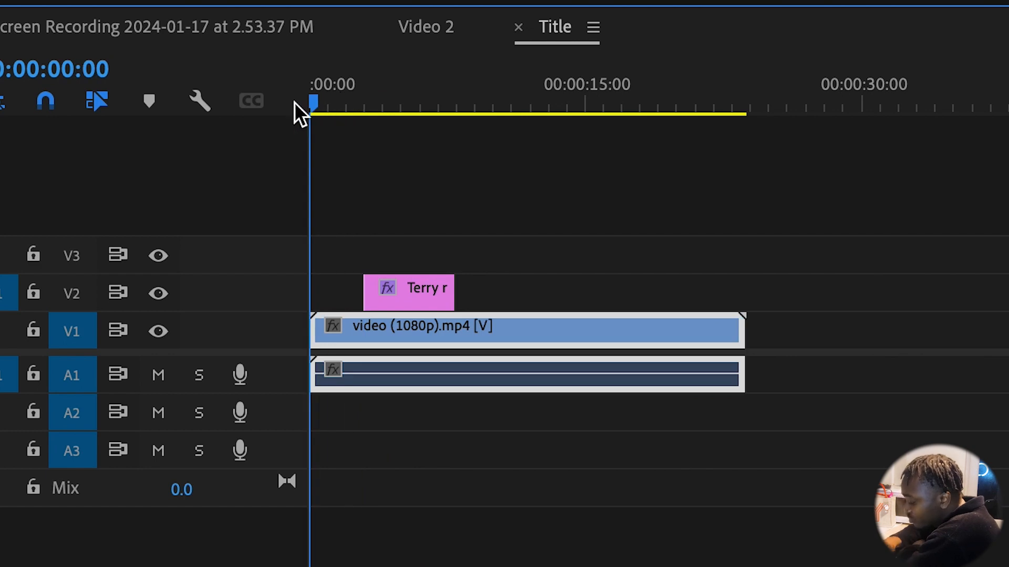
pyautogui.press('space')
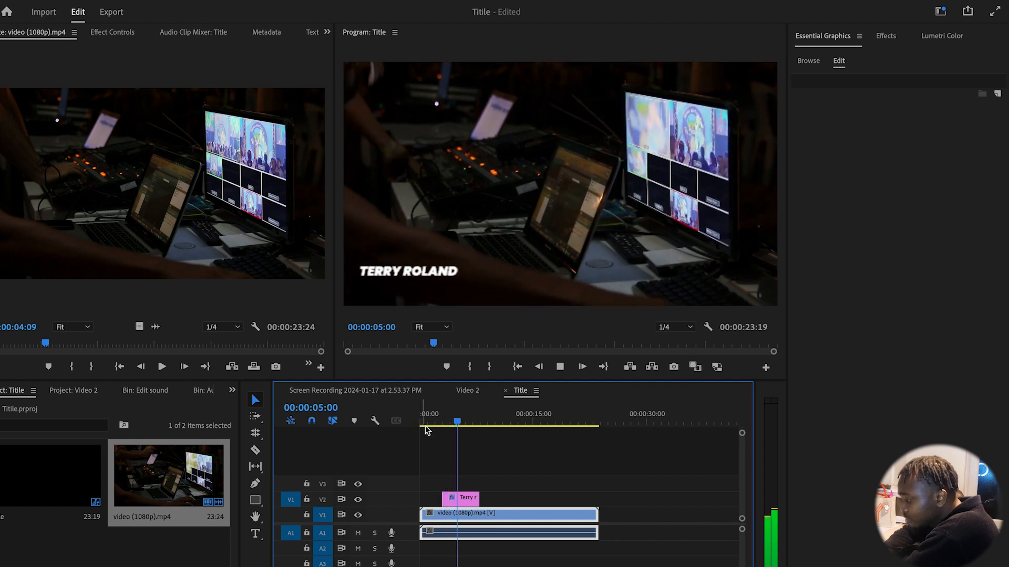
pyautogui.click(438, 423)
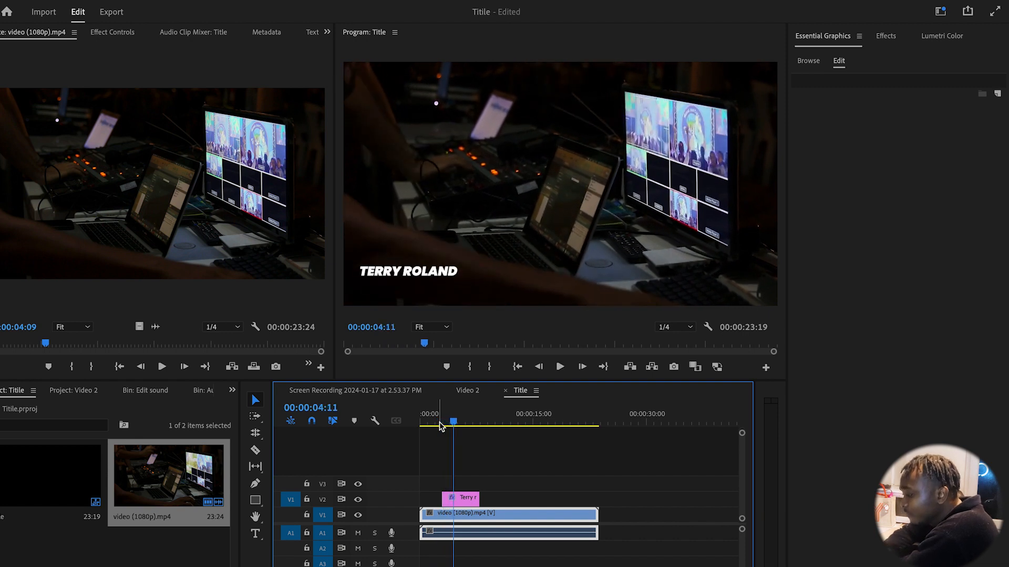
pyautogui.click(440, 423)
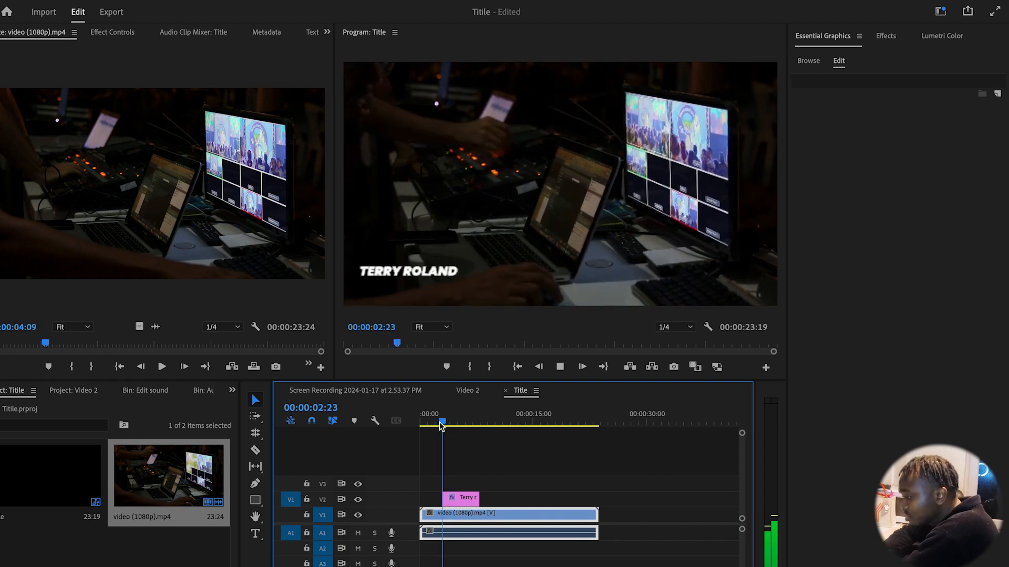
pyautogui.press('space')
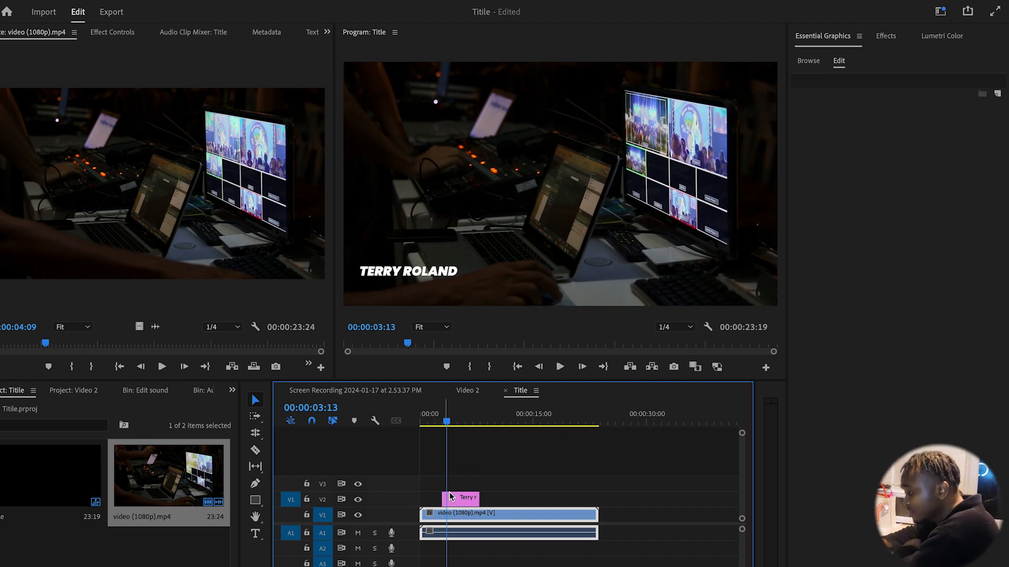
pyautogui.click(465, 503)
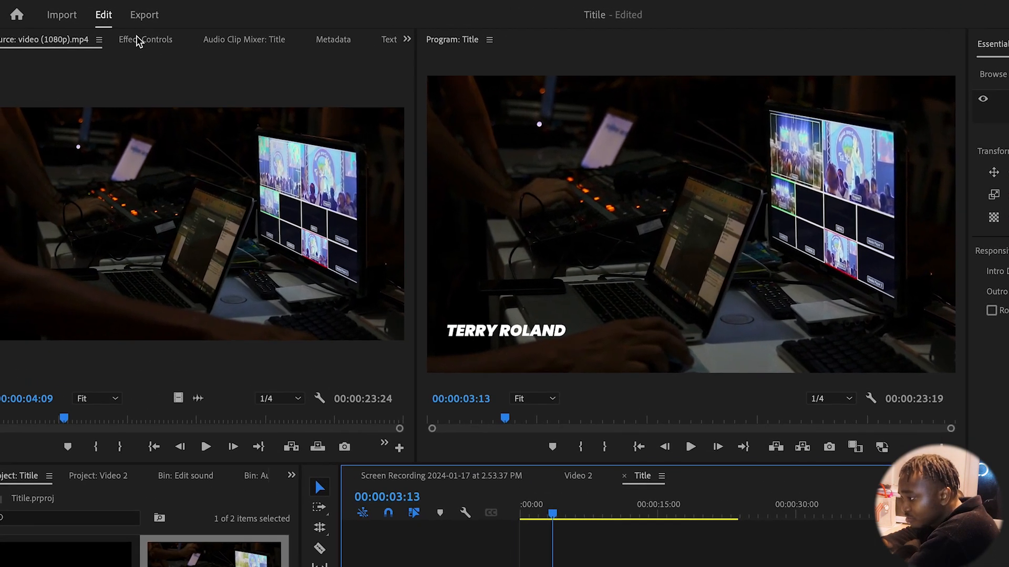
# Keyframe Position at 00:00:04:01, then set X to 248 earlier so the title starts off-frame left
pyautogui.click(138, 40)
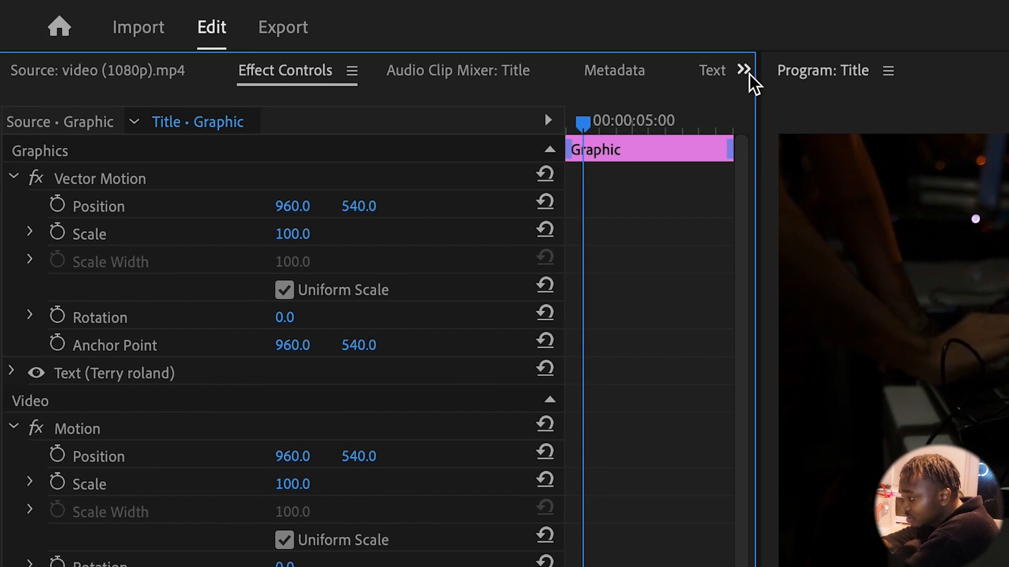
pyautogui.click(744, 70)
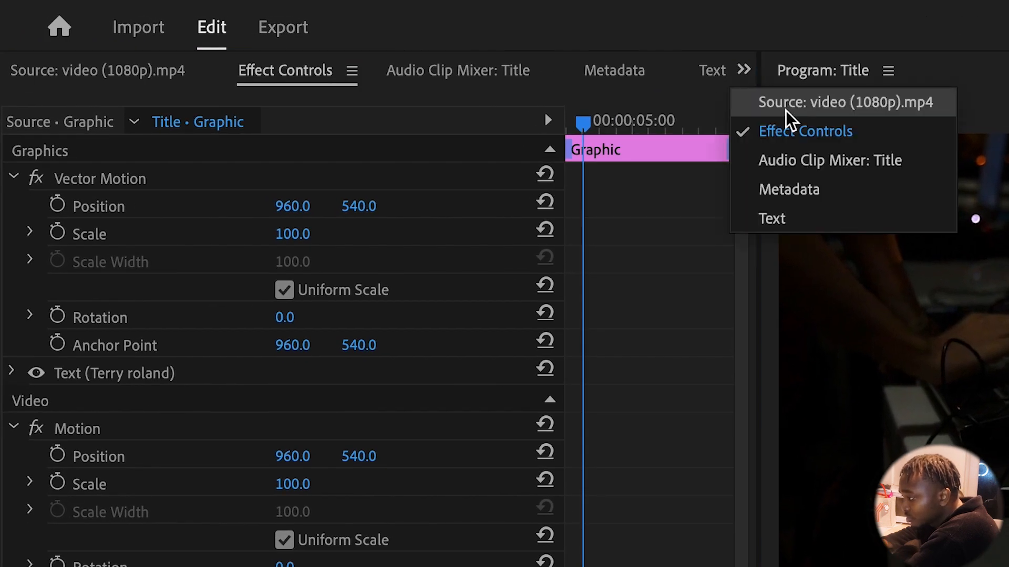
pyautogui.click(794, 138)
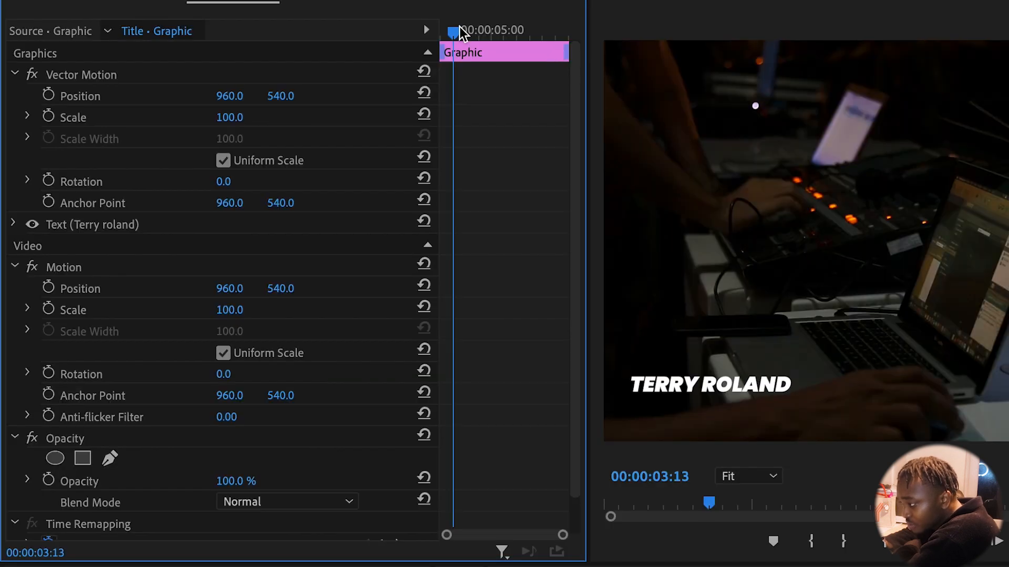
pyautogui.moveTo(455, 33); pyautogui.dragTo(468, 32)
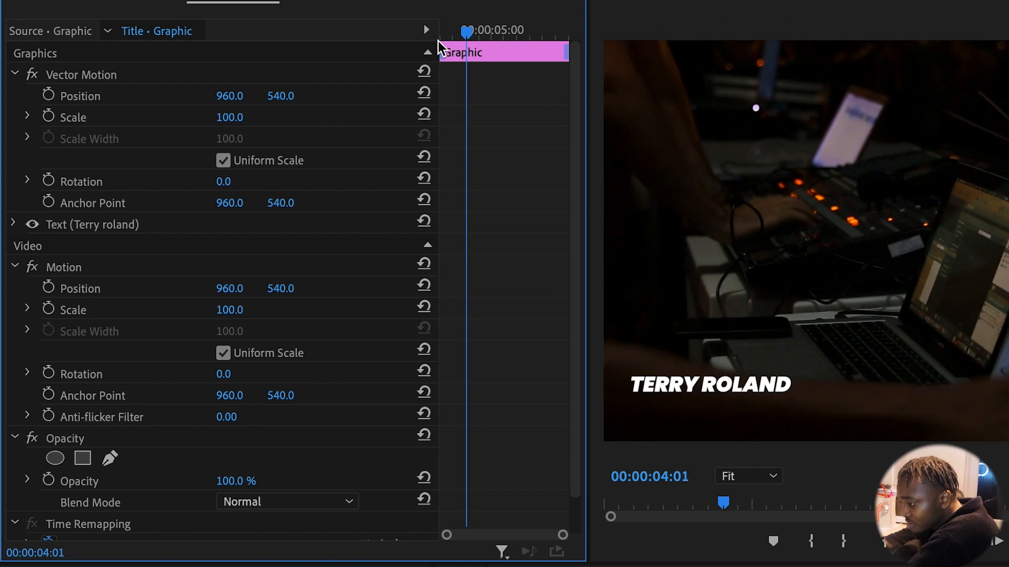
pyautogui.click(48, 287)
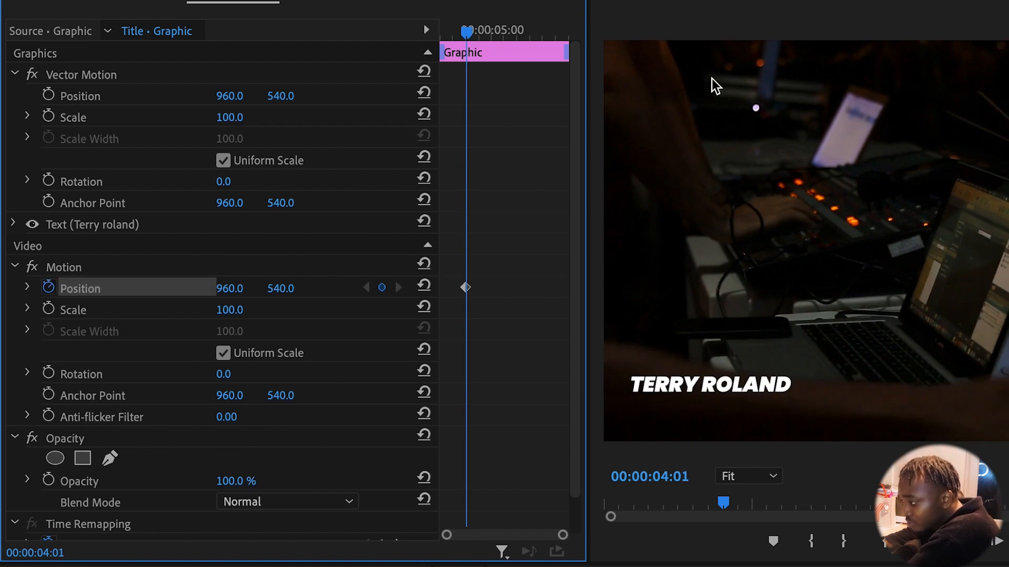
pyautogui.moveTo(467, 31); pyautogui.dragTo(439, 31)
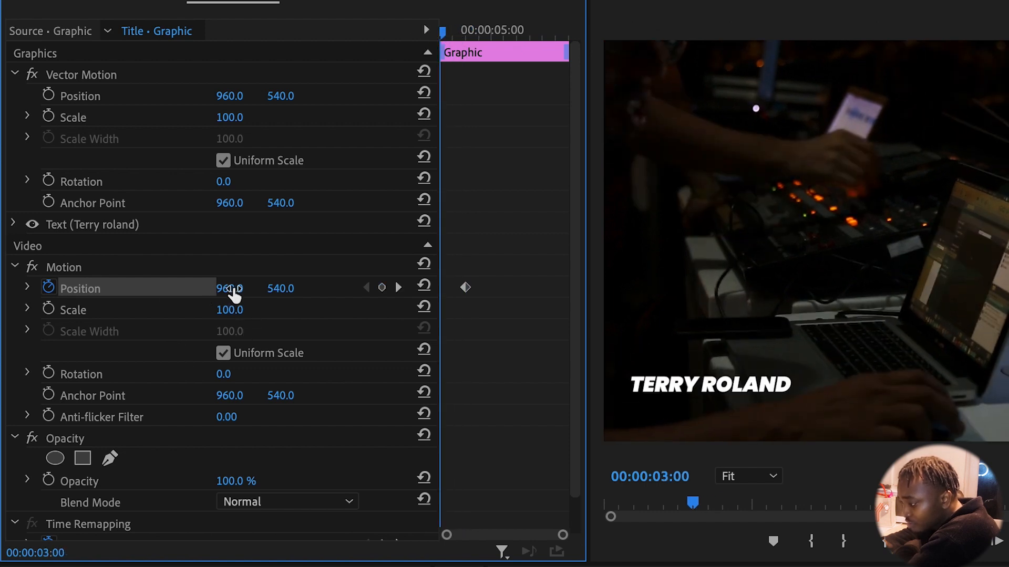
pyautogui.moveTo(238, 294); pyautogui.dragTo(132, 292)
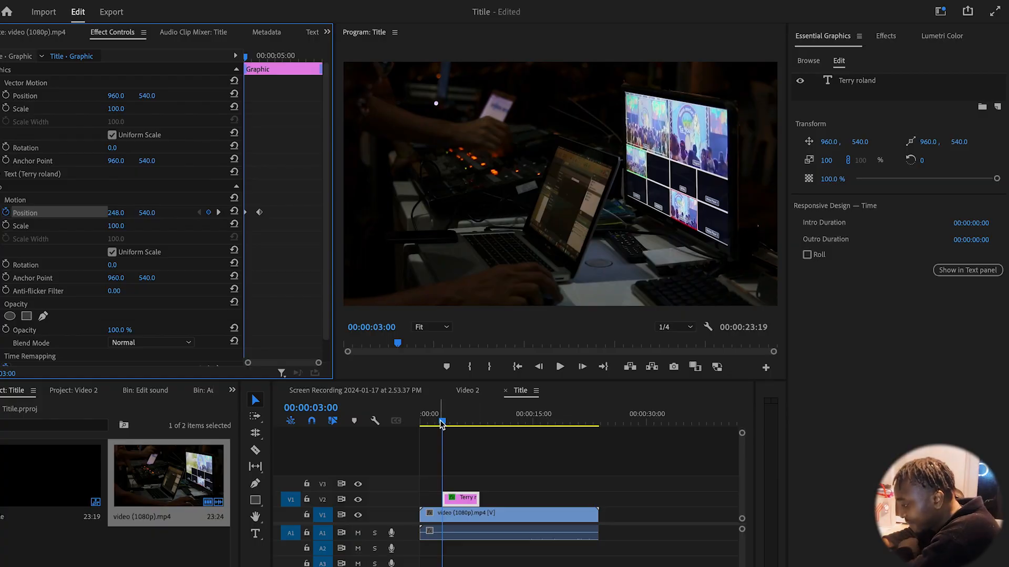
pyautogui.click(439, 420)
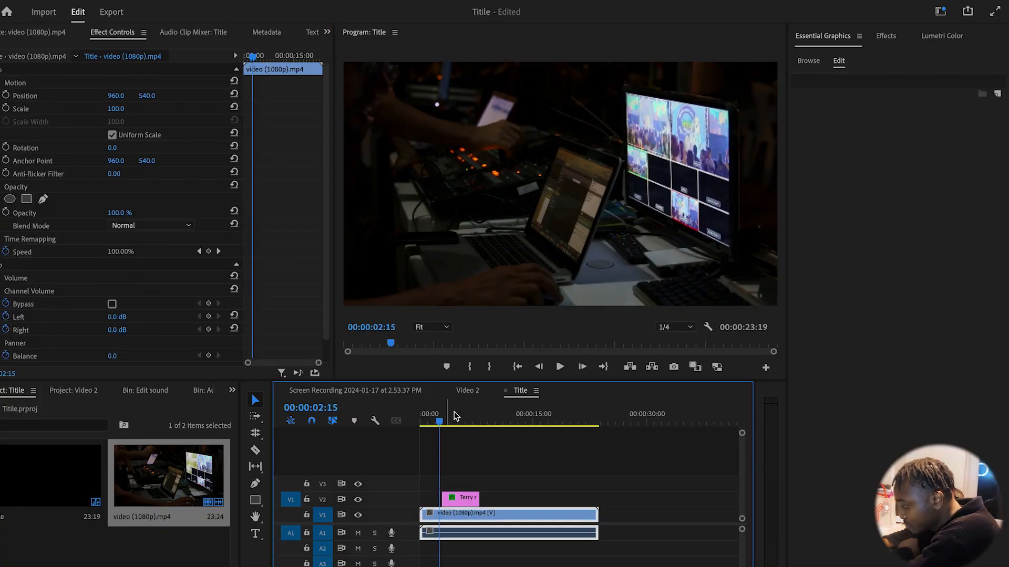
pyautogui.click(558, 369)
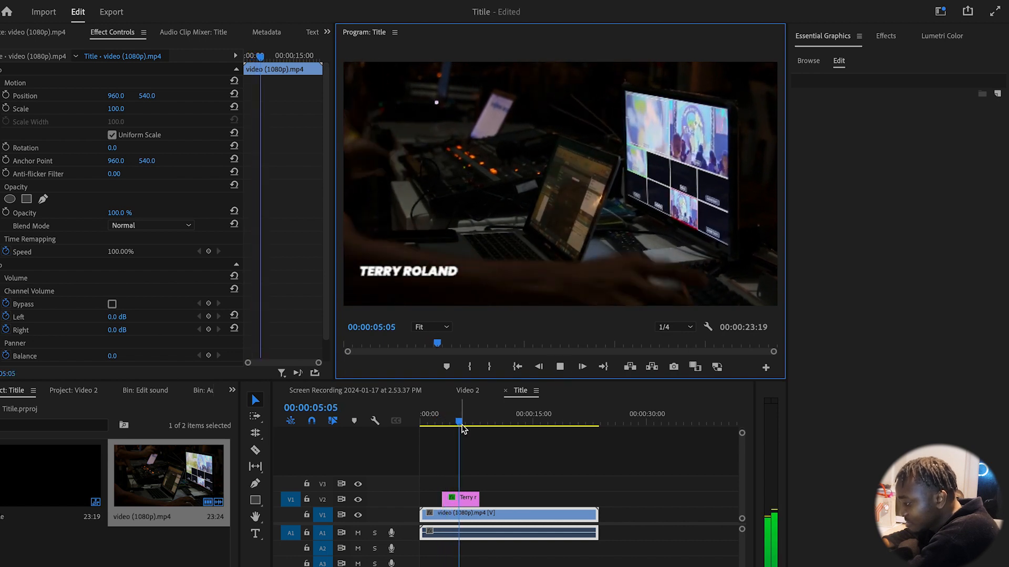
pyautogui.click(440, 423)
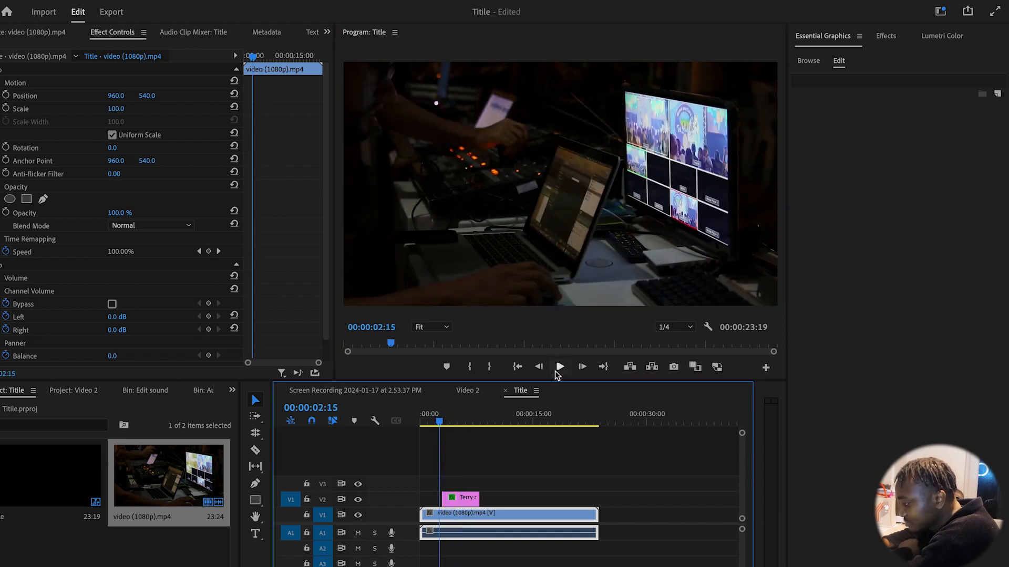
pyautogui.click(558, 368)
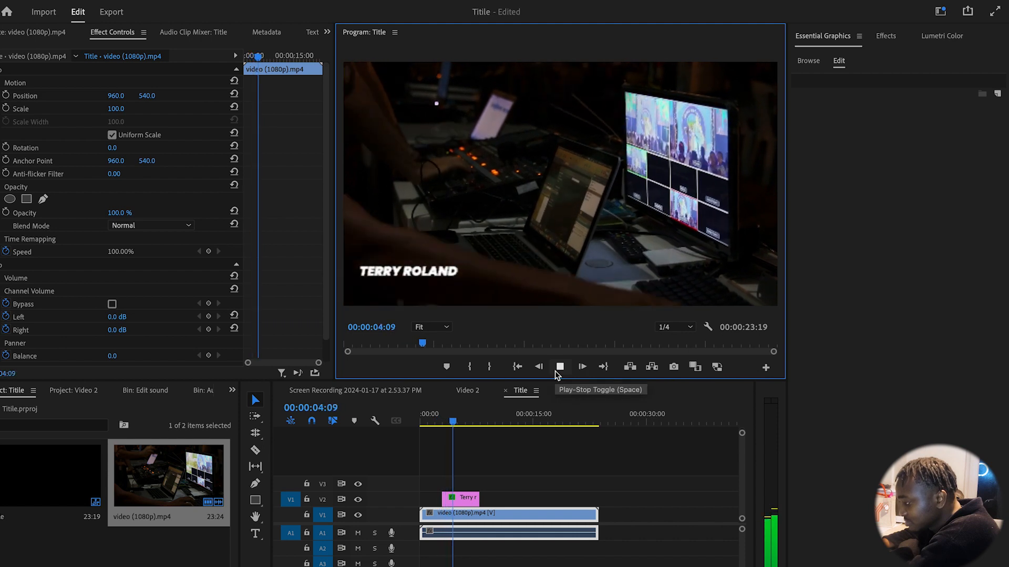
pyautogui.click(557, 368)
pyautogui.click(468, 501)
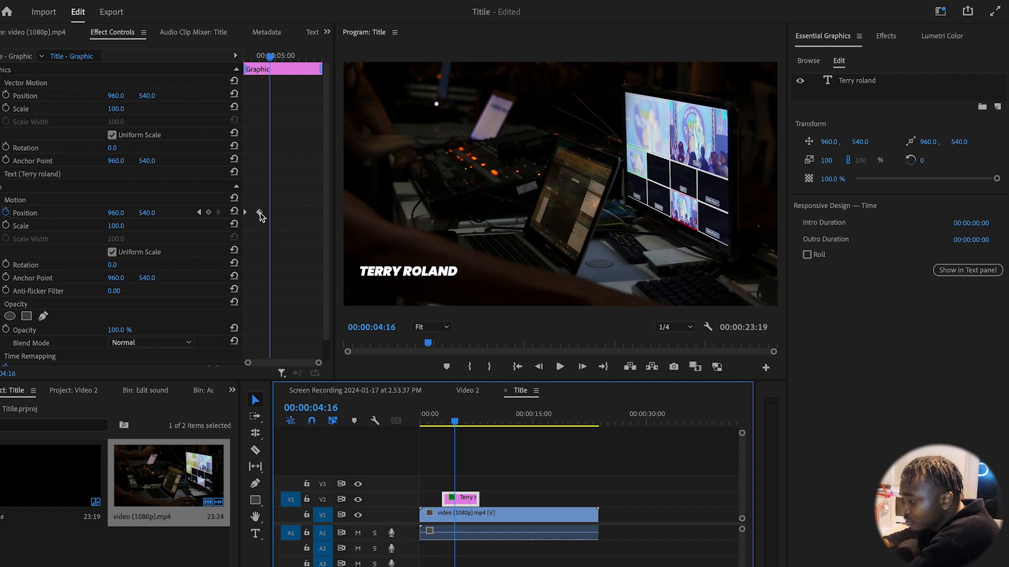
# Nudge the end Position keyframe slightly later and preview the name sliding in
pyautogui.click(259, 214)
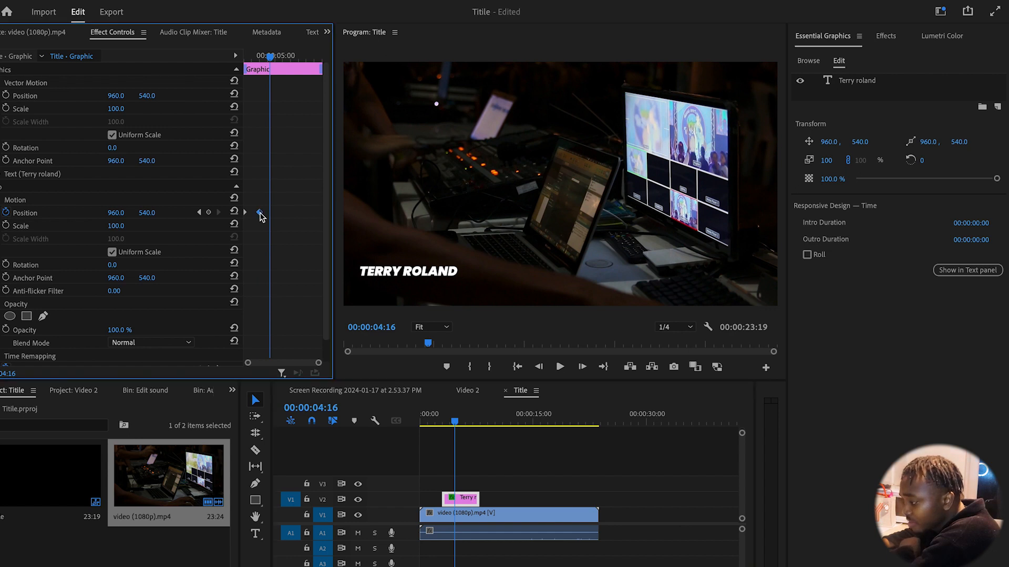
pyautogui.moveTo(260, 213); pyautogui.dragTo(283, 216)
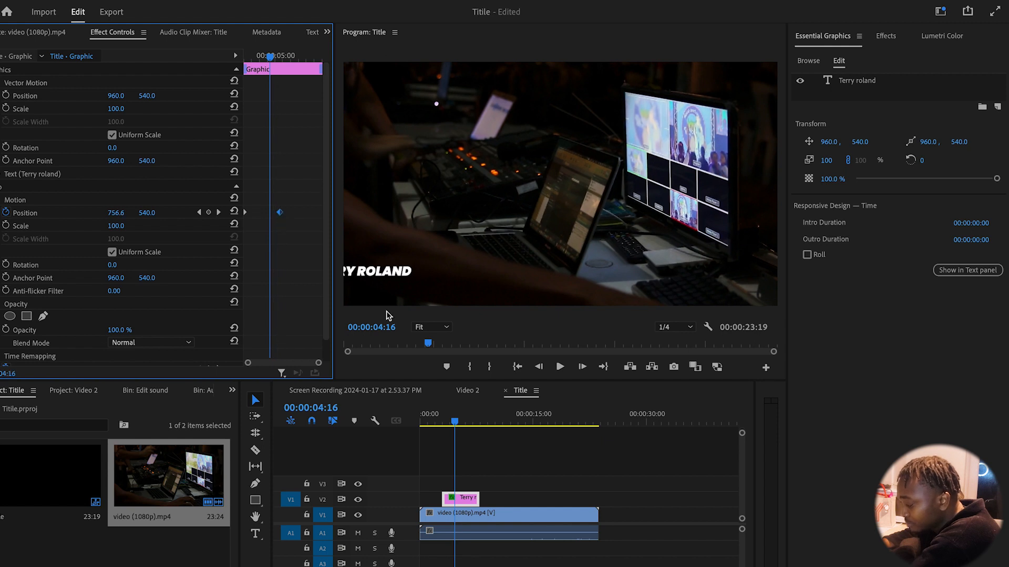
pyautogui.moveTo(453, 422); pyautogui.dragTo(441, 427)
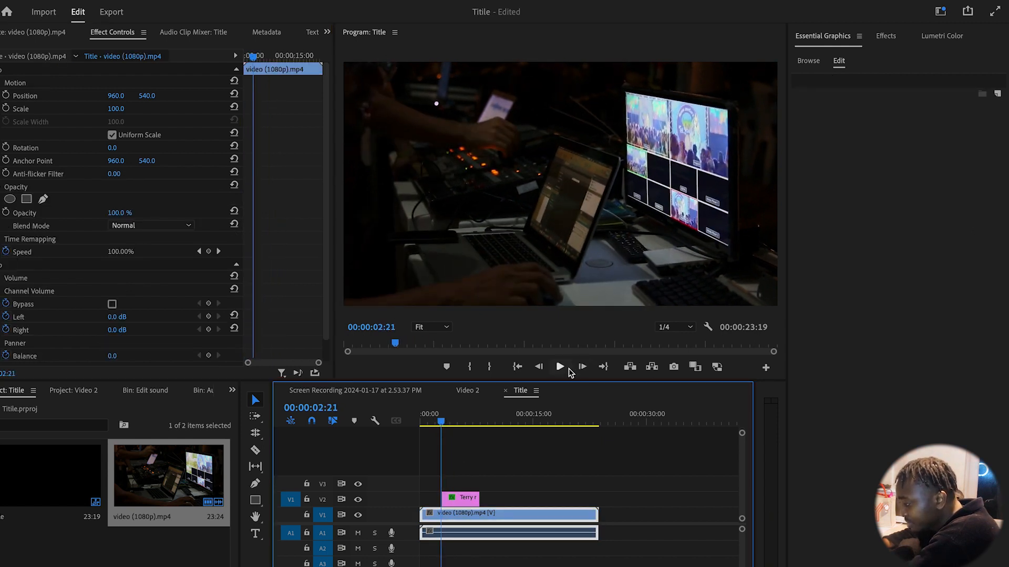
pyautogui.click(561, 368)
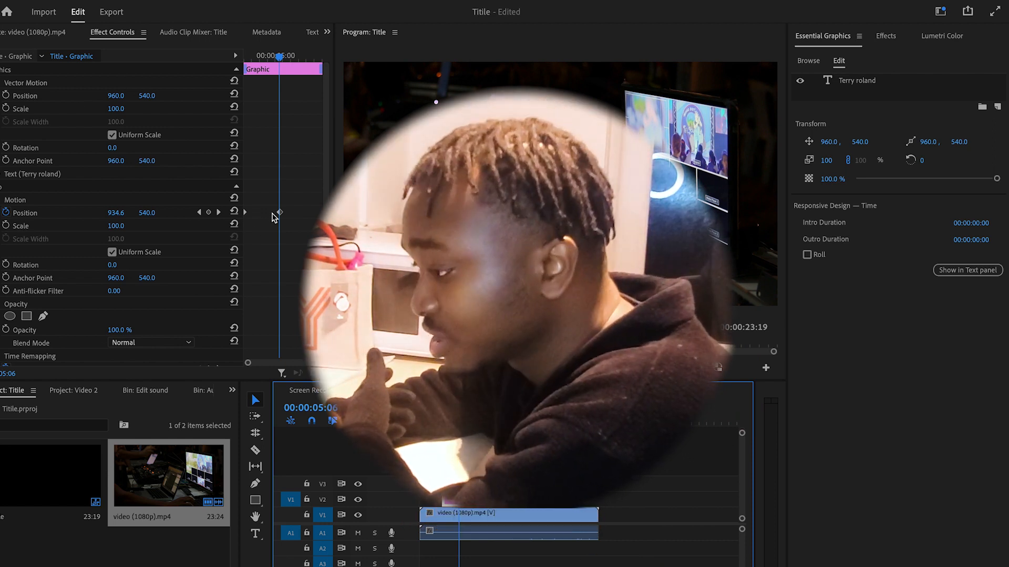
# Move the end Position keyframe earlier, preview the quicker slide-in, and reselect the title clip
pyautogui.moveTo(278, 212); pyautogui.dragTo(260, 212)
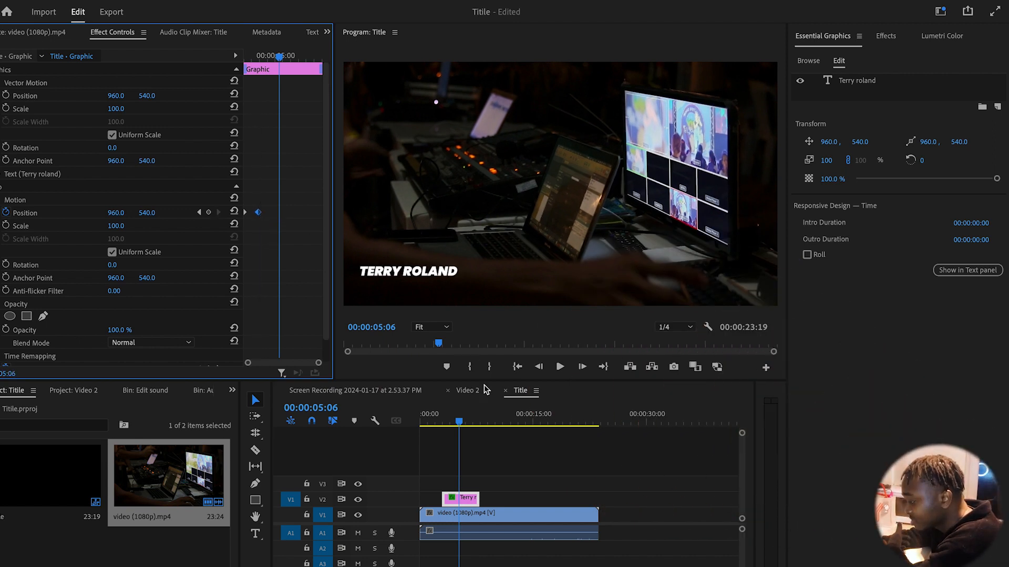
pyautogui.moveTo(455, 420); pyautogui.dragTo(439, 422)
pyautogui.click(553, 368)
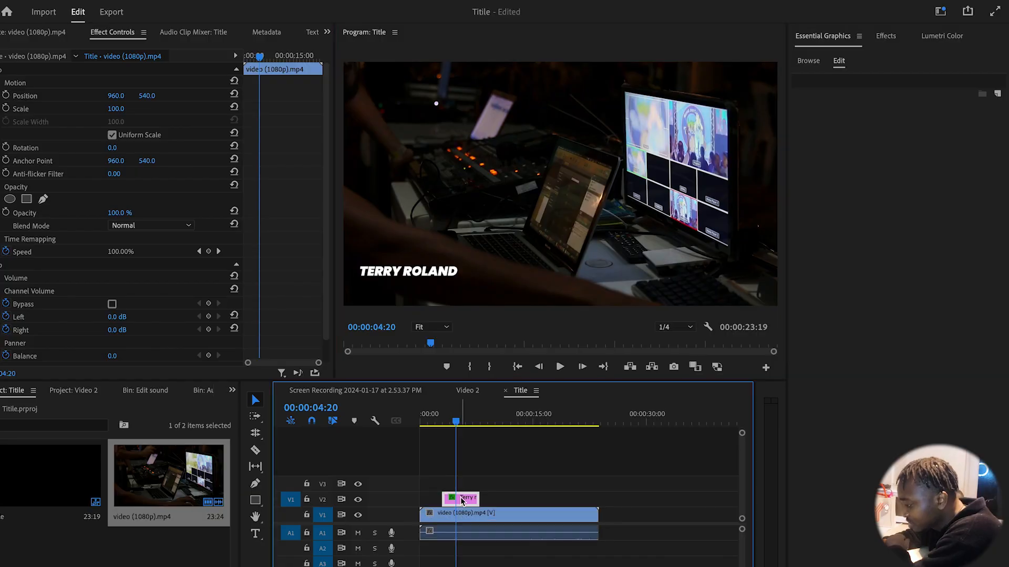
pyautogui.click(461, 501)
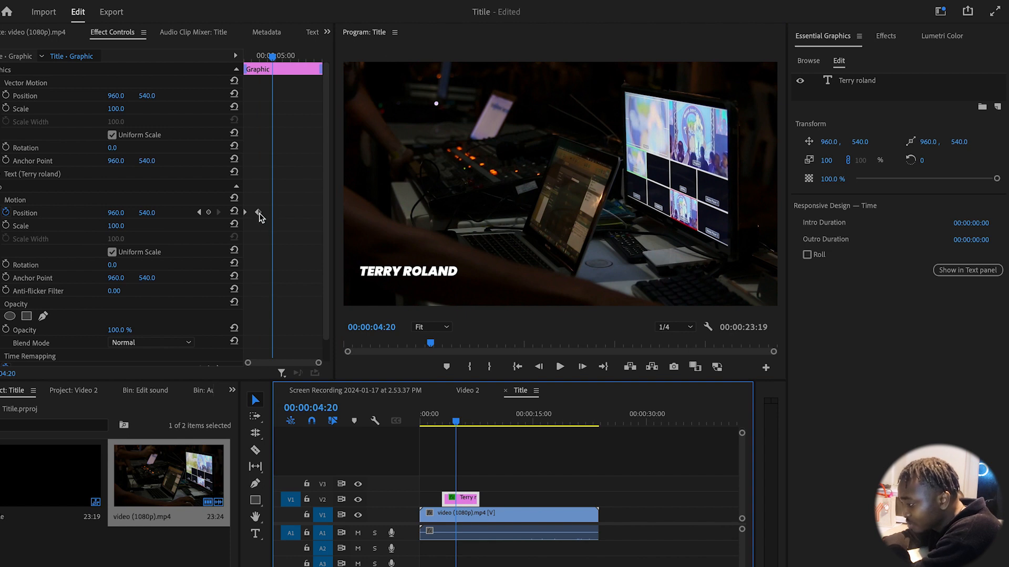
# Give the end Position keyframe Ease In and Ease Out temporal interpolation
pyautogui.rightClick(259, 214)
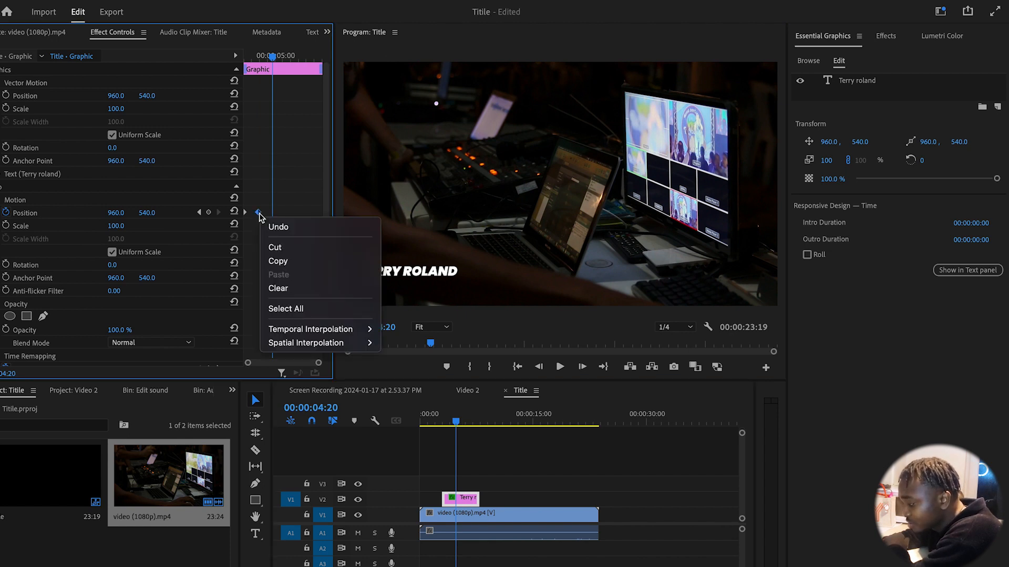
pyautogui.moveTo(307, 335)
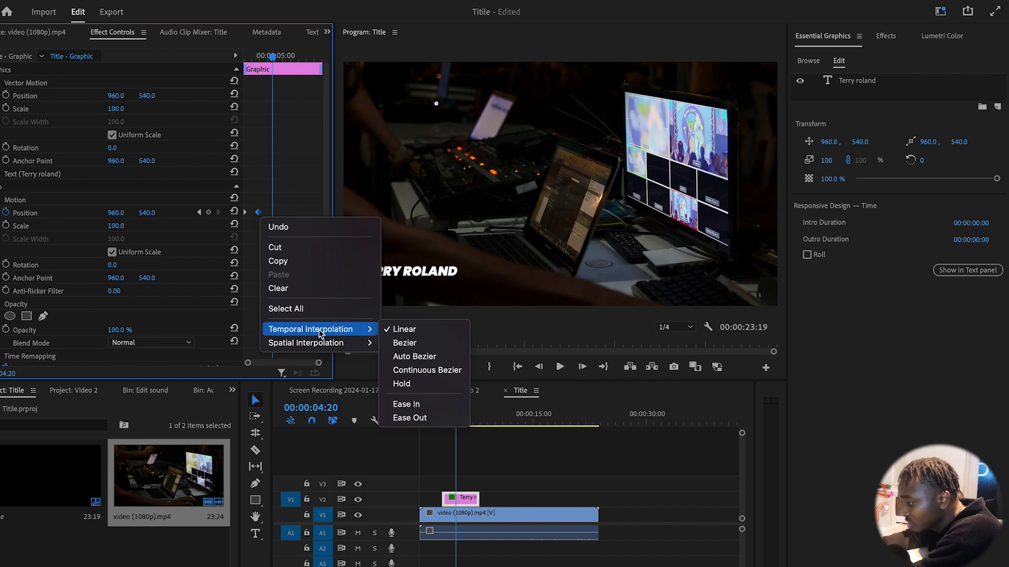
pyautogui.click(419, 405)
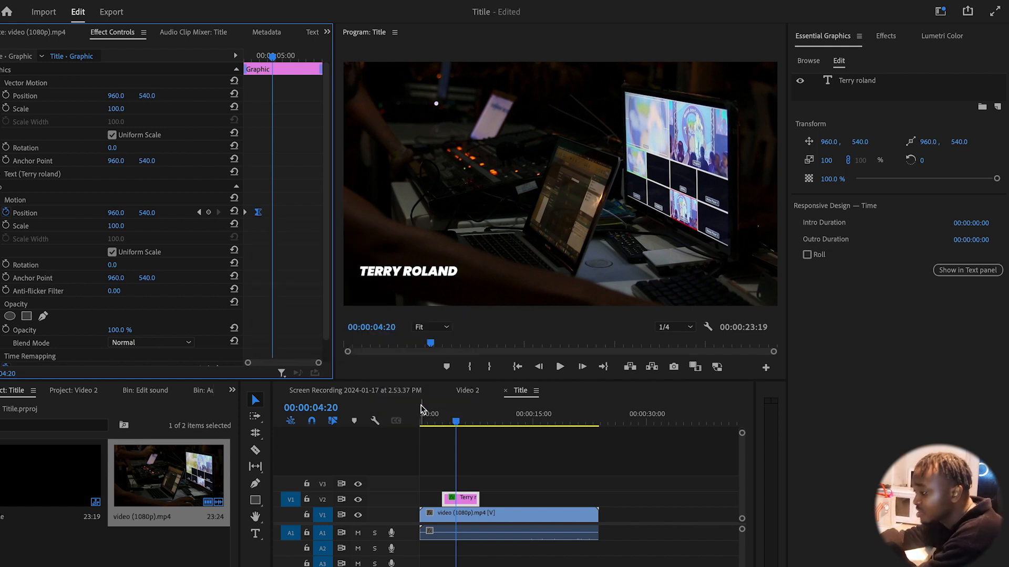
pyautogui.rightClick(246, 212)
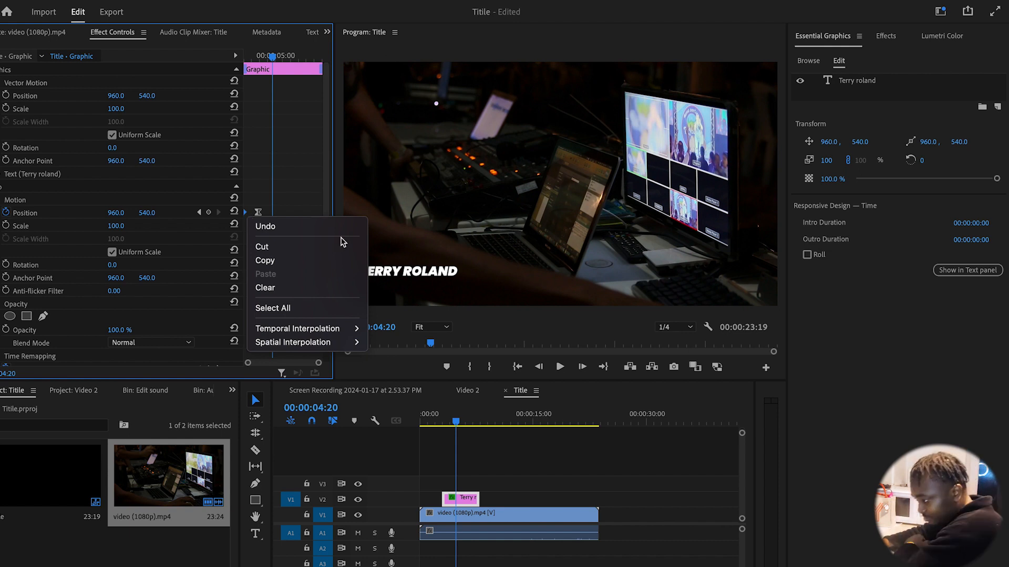
pyautogui.moveTo(348, 329)
pyautogui.click(405, 416)
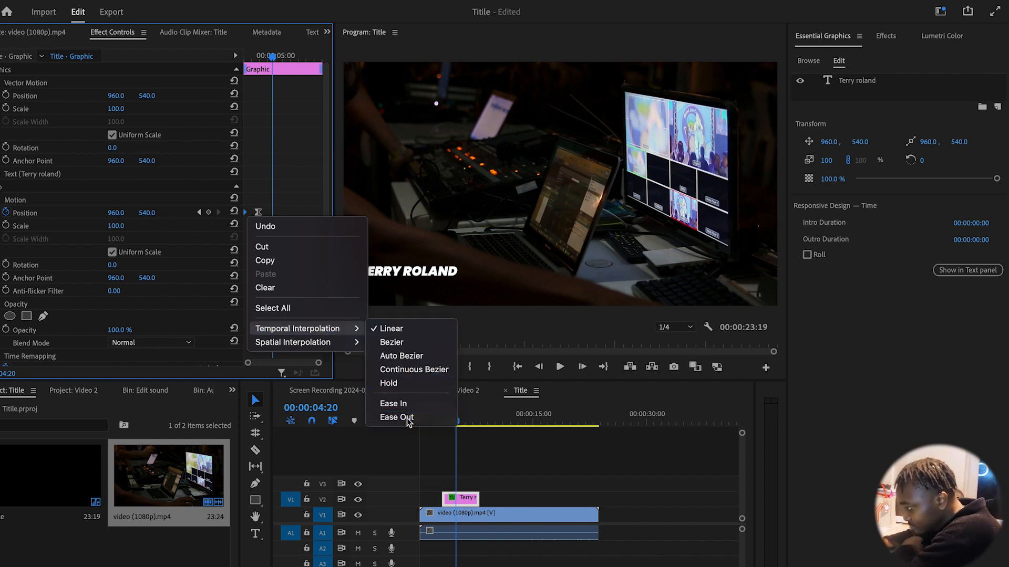
pyautogui.moveTo(456, 426); pyautogui.dragTo(439, 425)
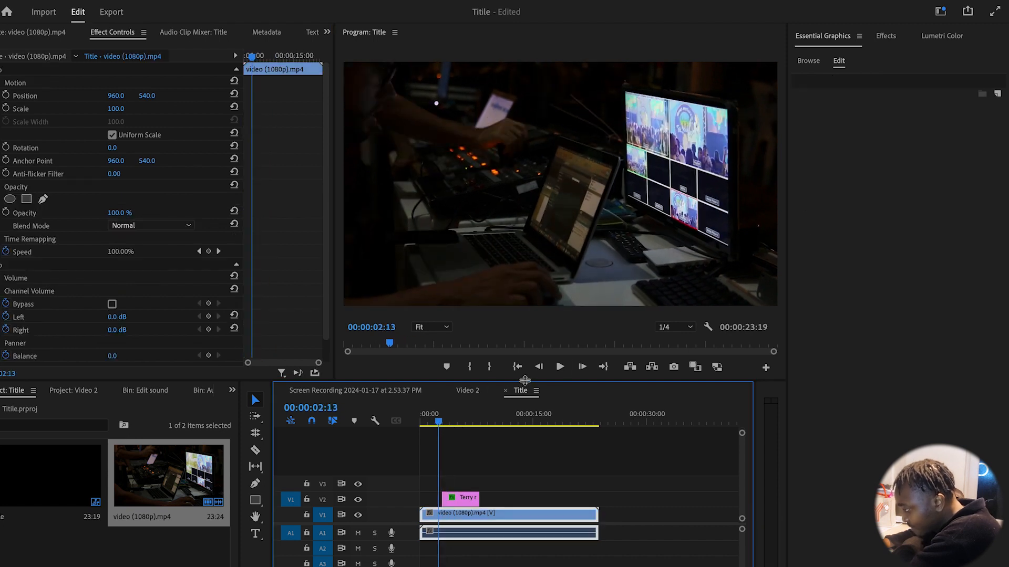
pyautogui.click(559, 368)
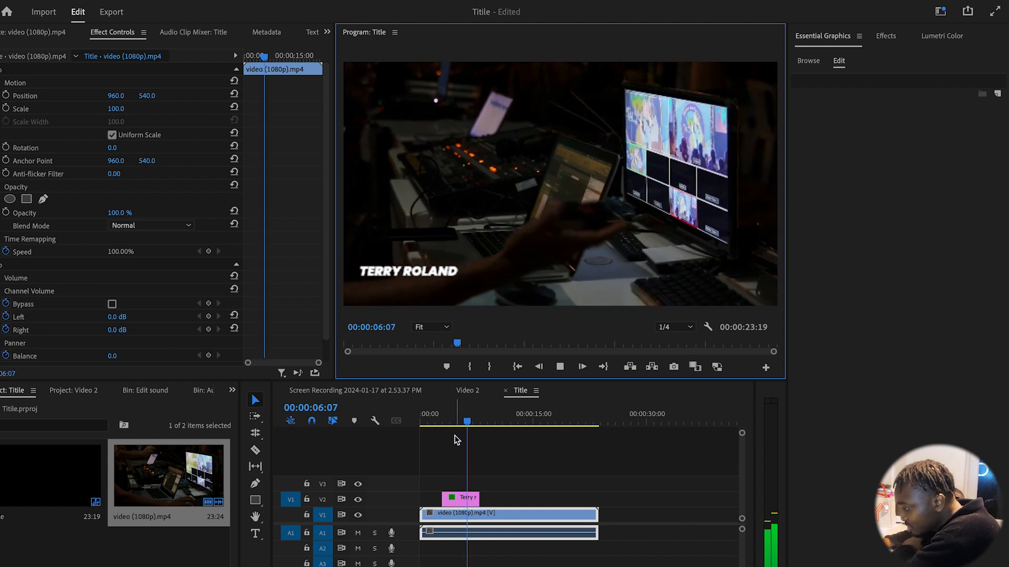
pyautogui.moveTo(476, 425); pyautogui.dragTo(436, 423)
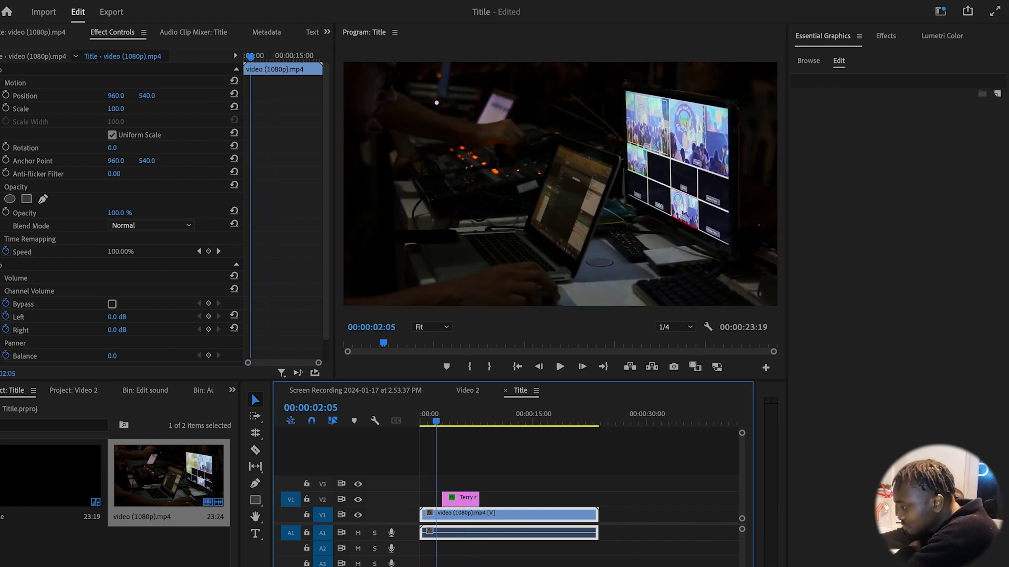
pyautogui.click(558, 366)
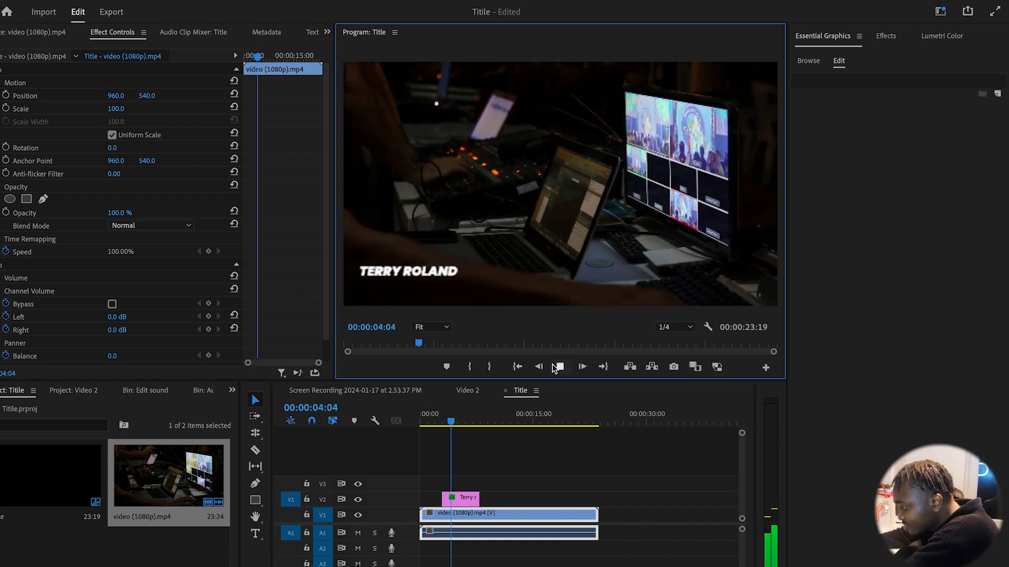
pyautogui.click(559, 367)
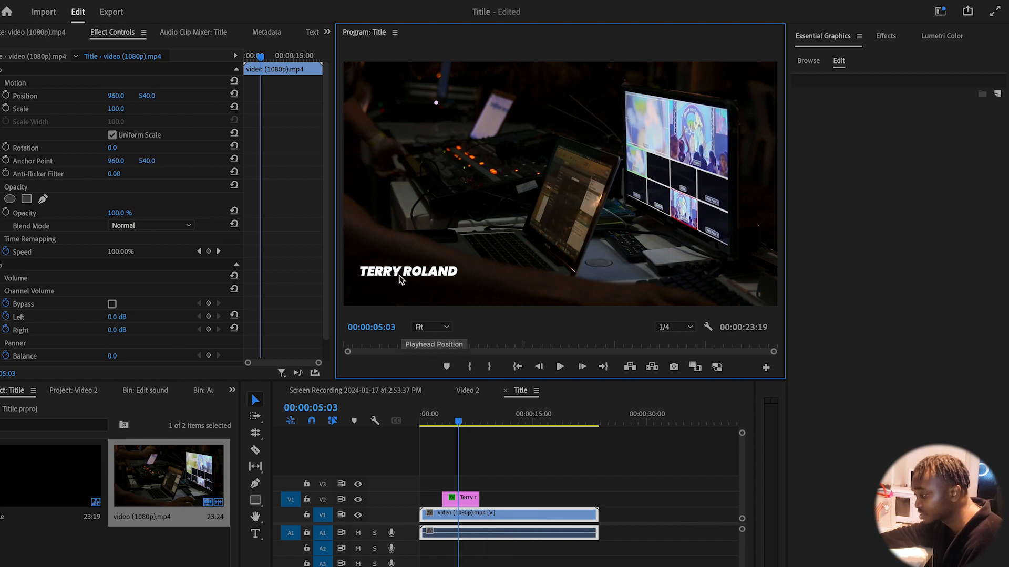
# Alt-drag a copy of the title clip onto V3 and set its Position Y to 607
pyautogui.click(469, 501)
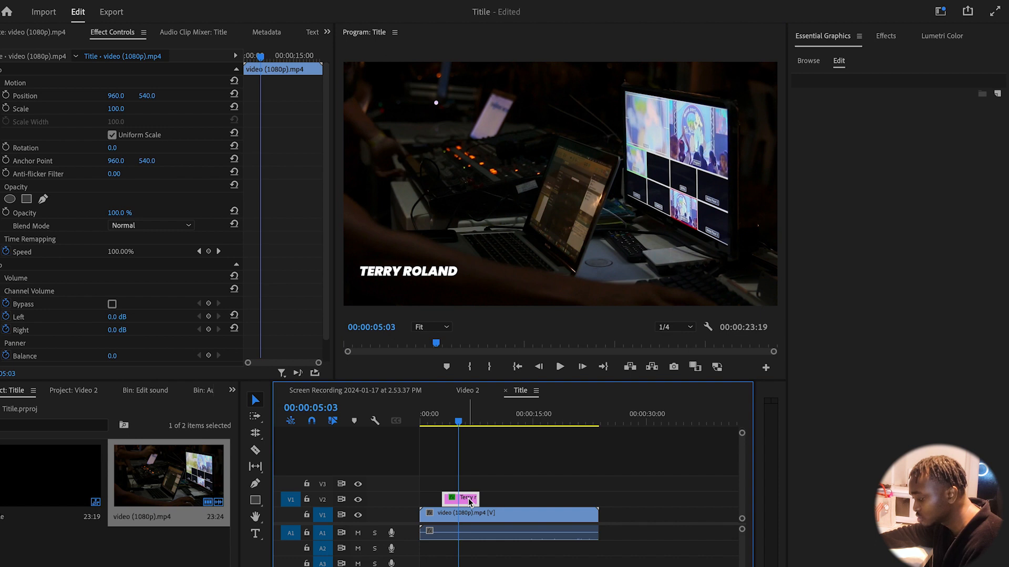
pyautogui.moveTo(469, 503); pyautogui.dragTo(465, 488)
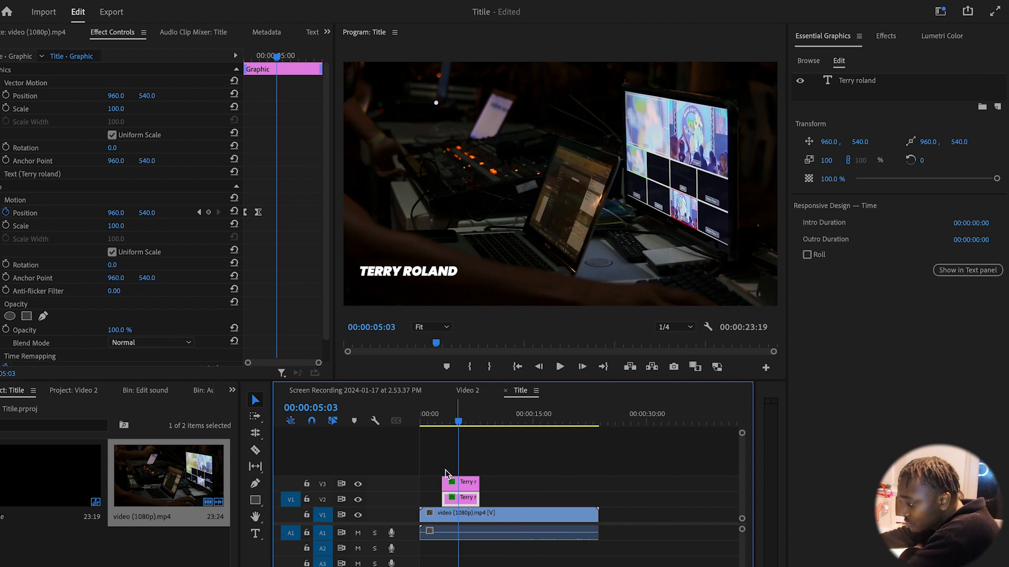
pyautogui.click(146, 213)
pyautogui.moveTo(147, 213); pyautogui.dragTo(178, 213)
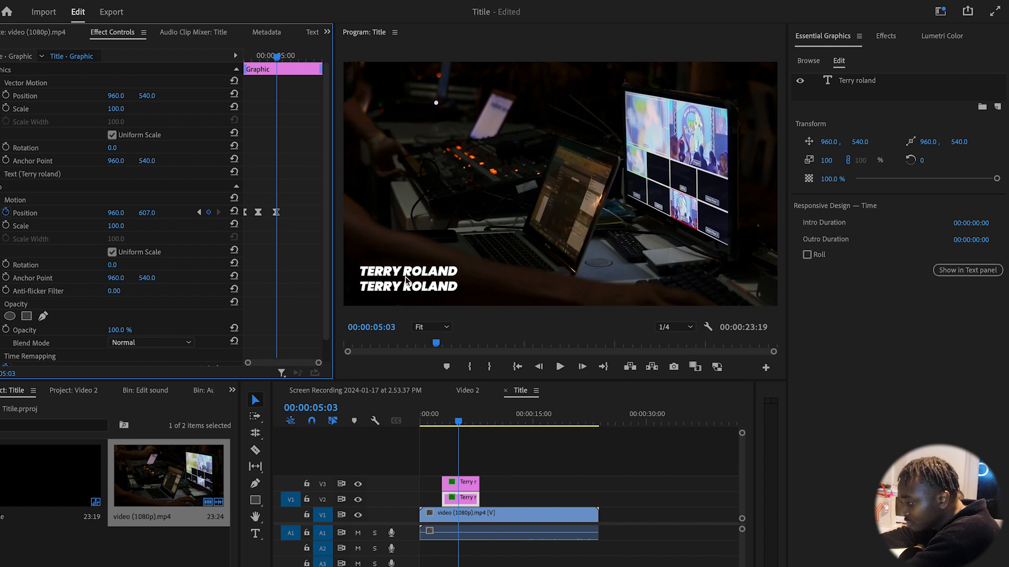
# Retype the lower line as 'video editor' and switch off its Position stopwatch
pyautogui.doubleClick(390, 288)
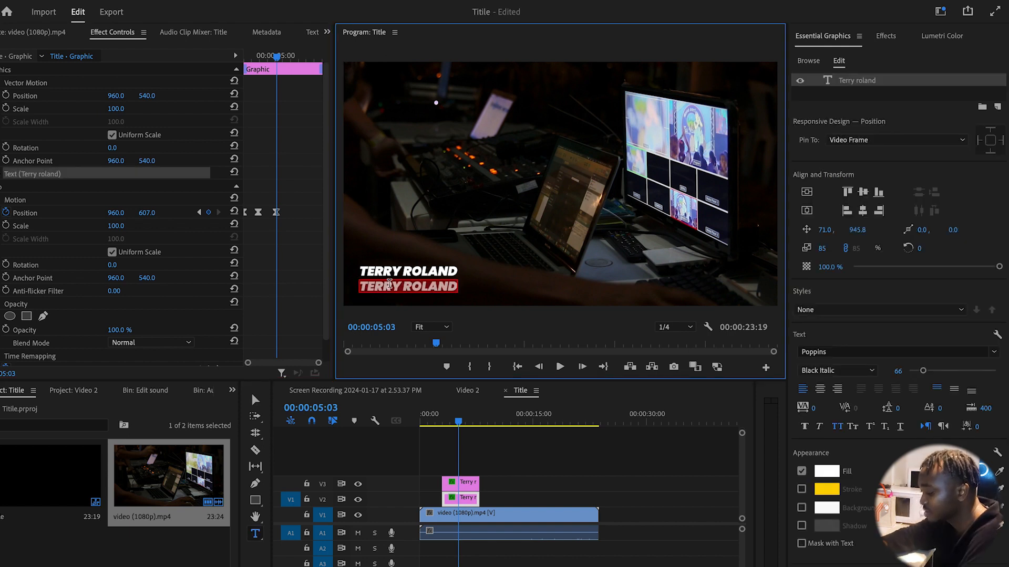
pyautogui.write('video')
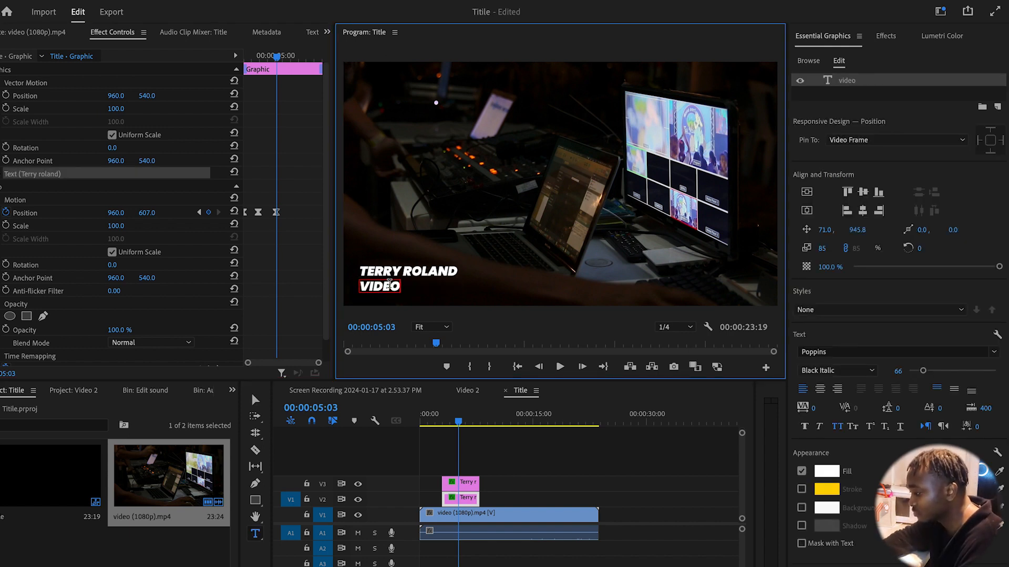
pyautogui.write(' editor')
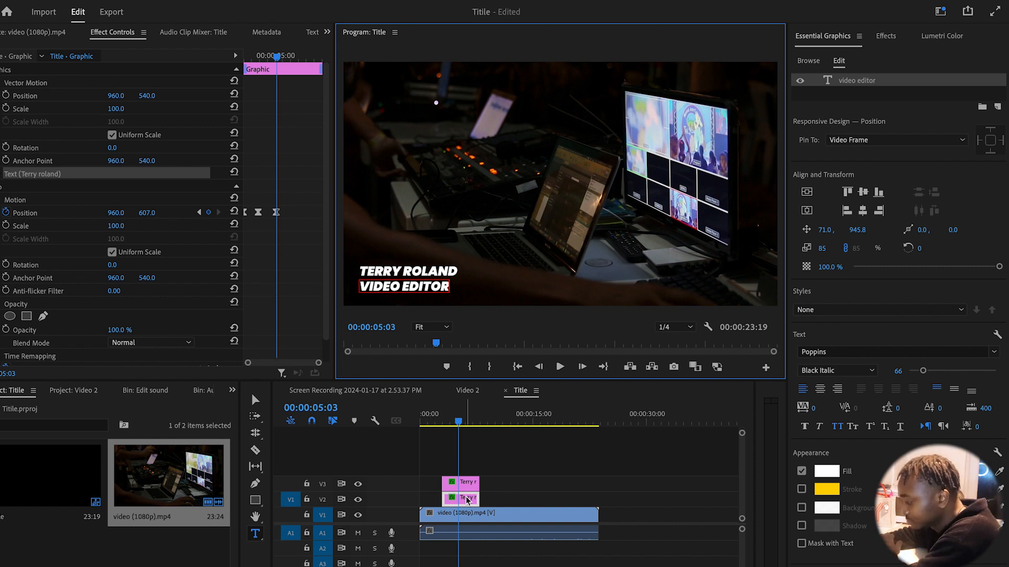
pyautogui.click(468, 499)
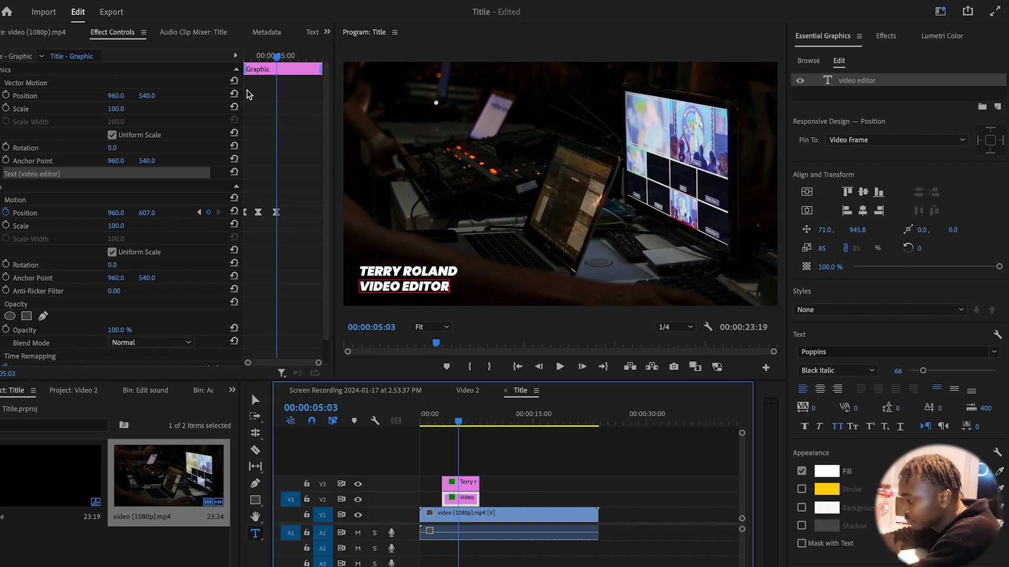
pyautogui.click(9, 210)
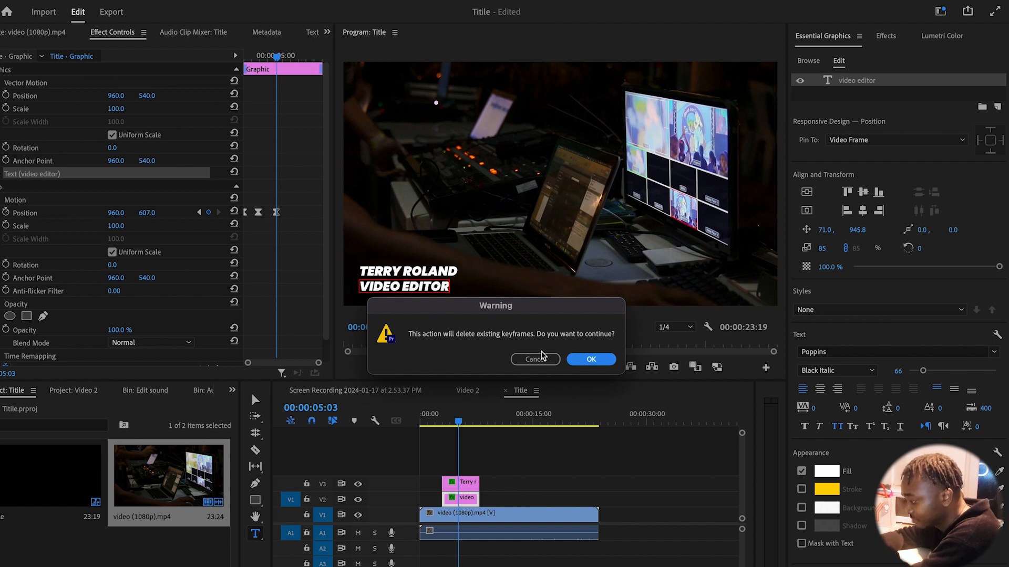
# Confirm removing VIDEO EDITOR's Position keyframes, preview the two-line title twice, and select its clip
pyautogui.click(598, 361)
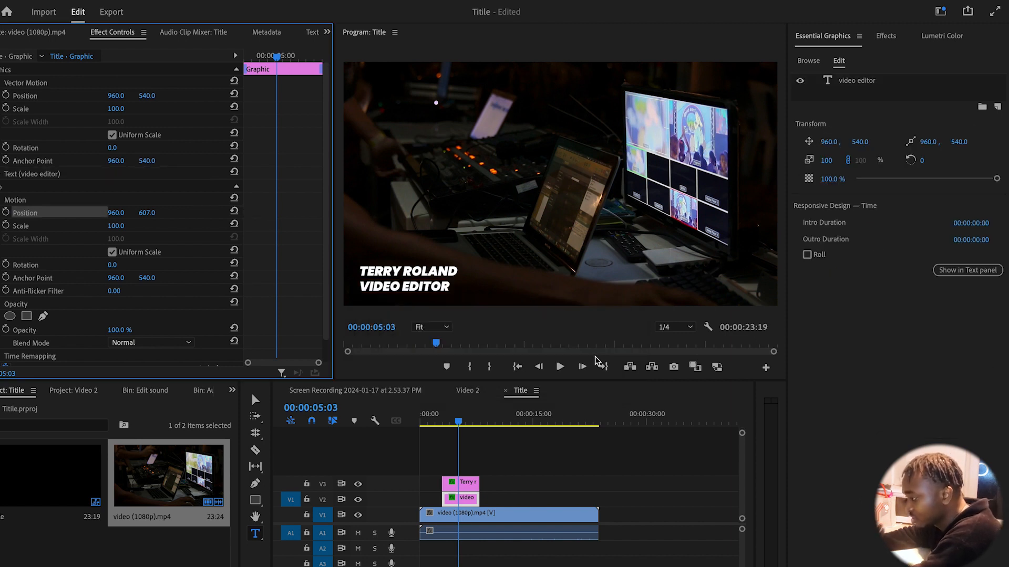
pyautogui.click(438, 424)
pyautogui.press('space')
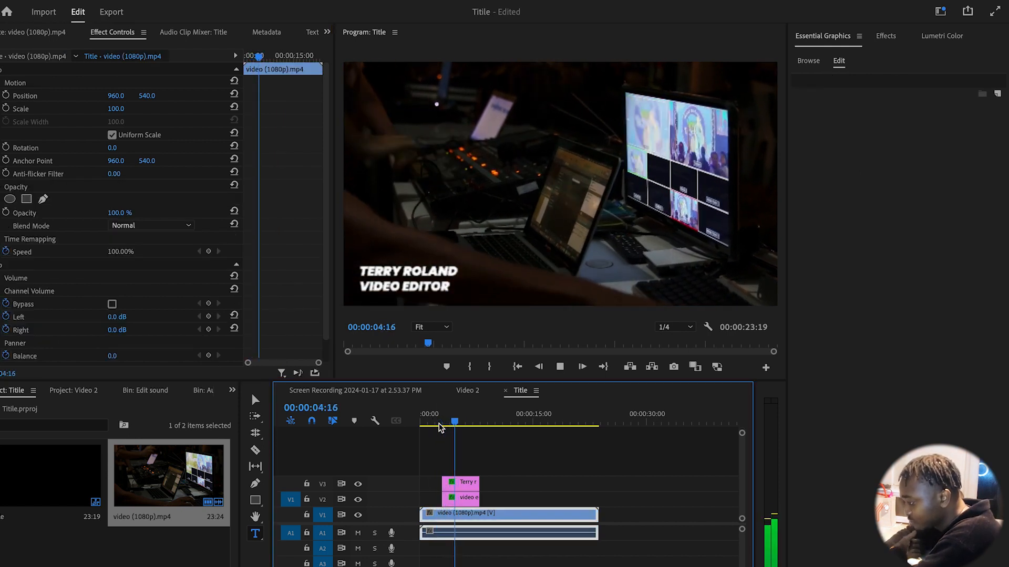
pyautogui.click(433, 423)
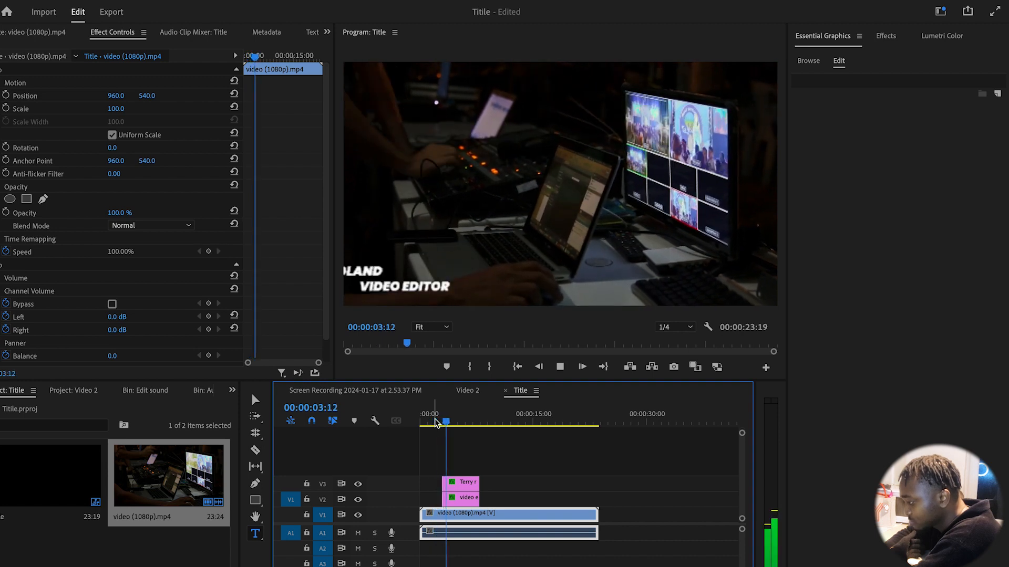
pyautogui.press('space')
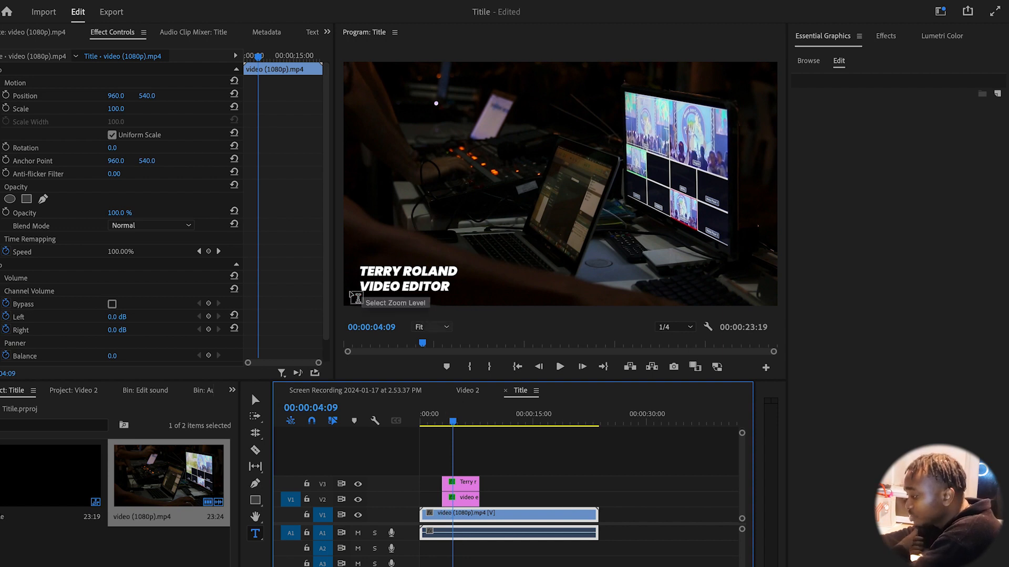
pyautogui.click(467, 503)
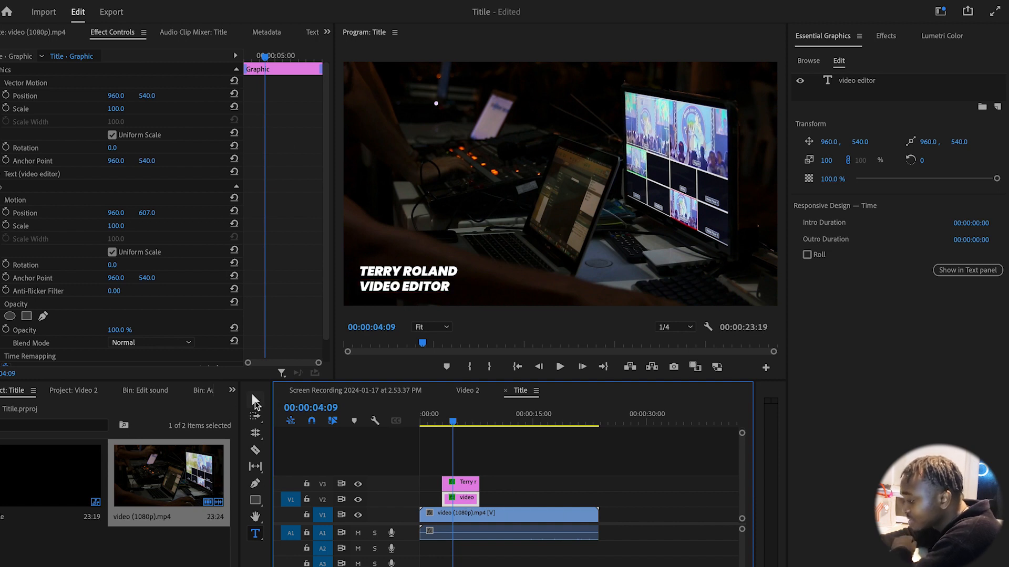
# Select the VIDEO EDITOR text and scale it down to 52, keeping it all caps
pyautogui.click(256, 401)
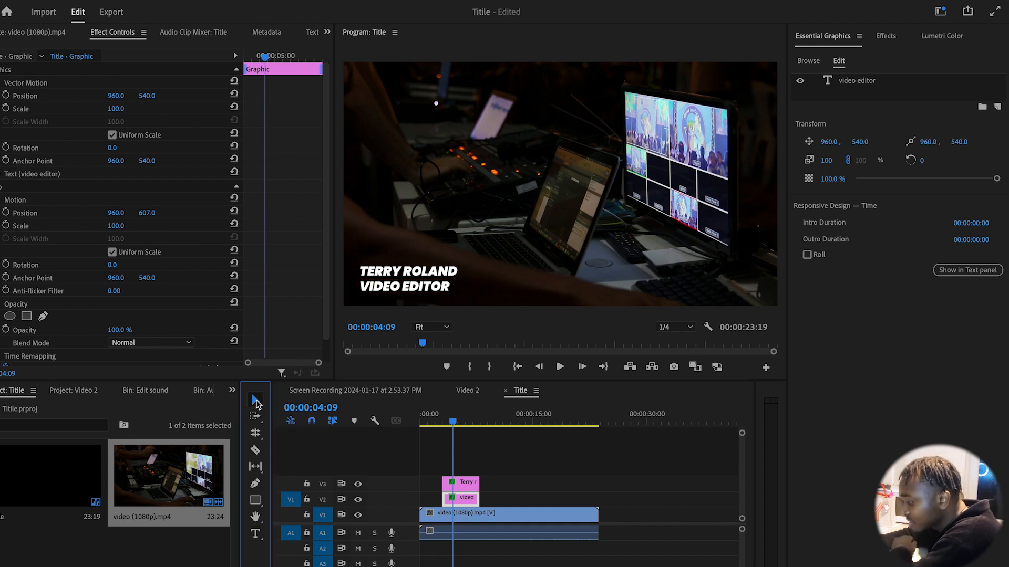
pyautogui.click(426, 292)
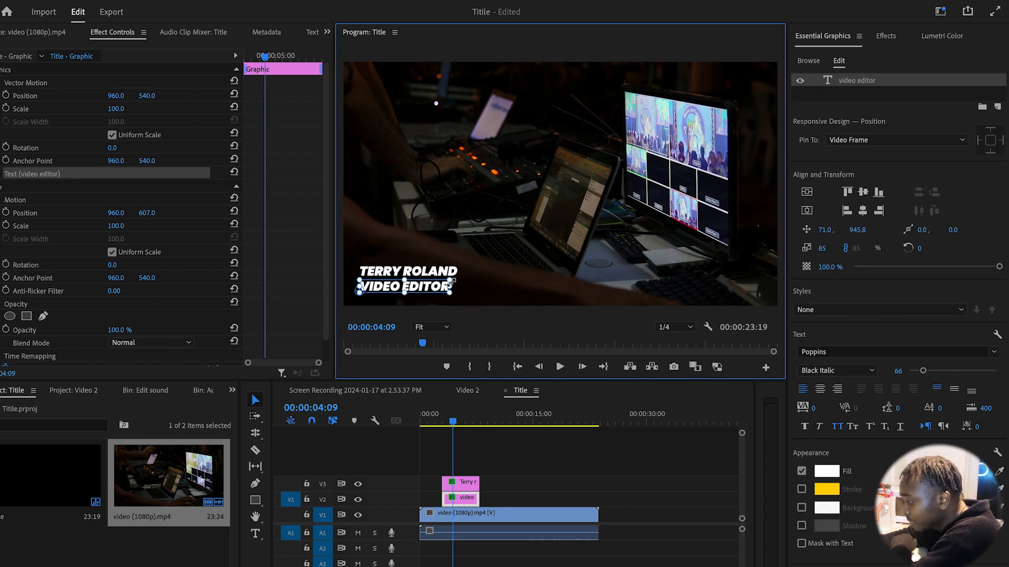
pyautogui.moveTo(450, 294); pyautogui.dragTo(411, 289)
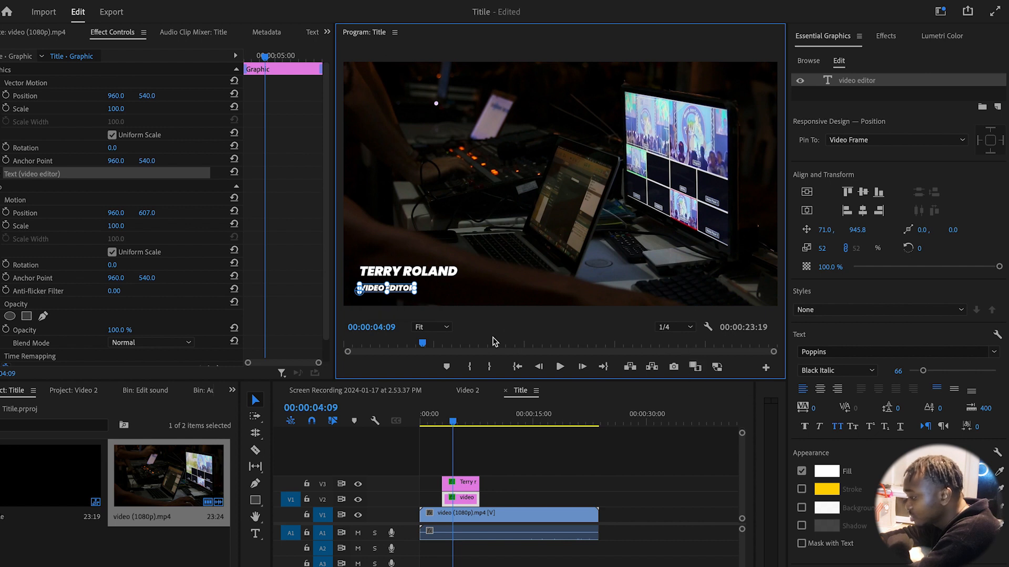
pyautogui.click(835, 428)
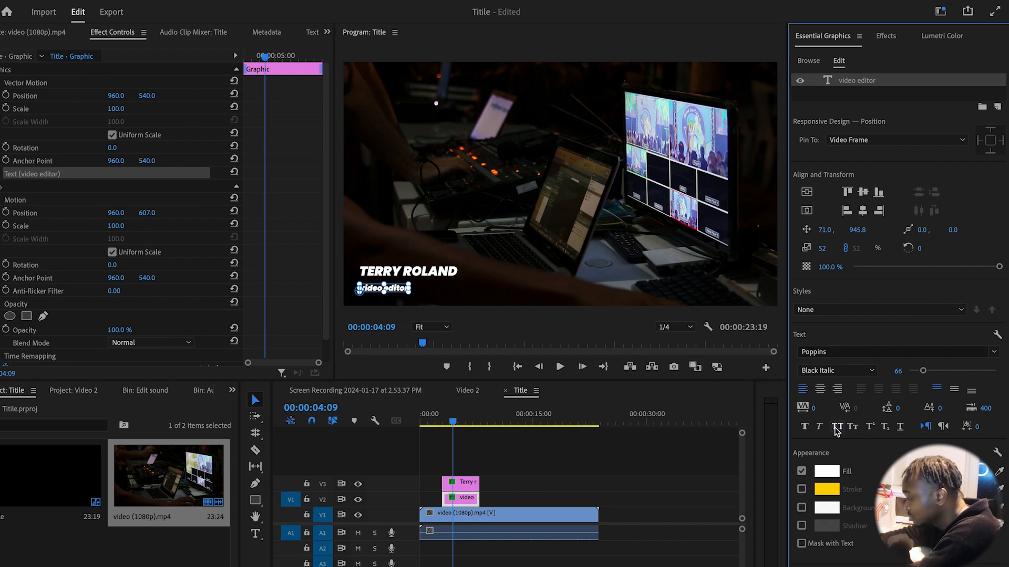
pyautogui.click(836, 428)
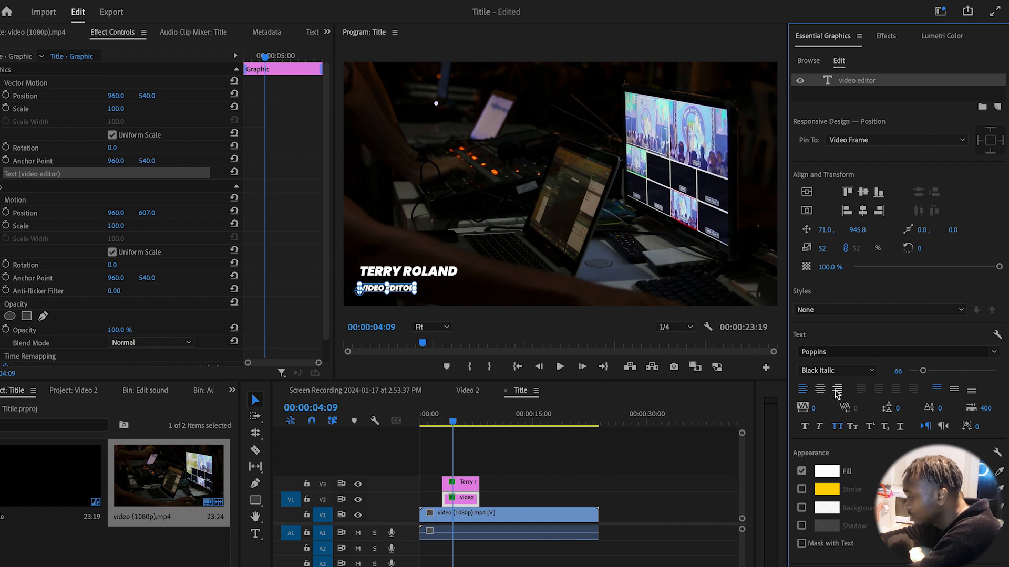
# Set VIDEO EDITOR to SemiBold Italic and raise it to Position Y 581
pyautogui.click(870, 371)
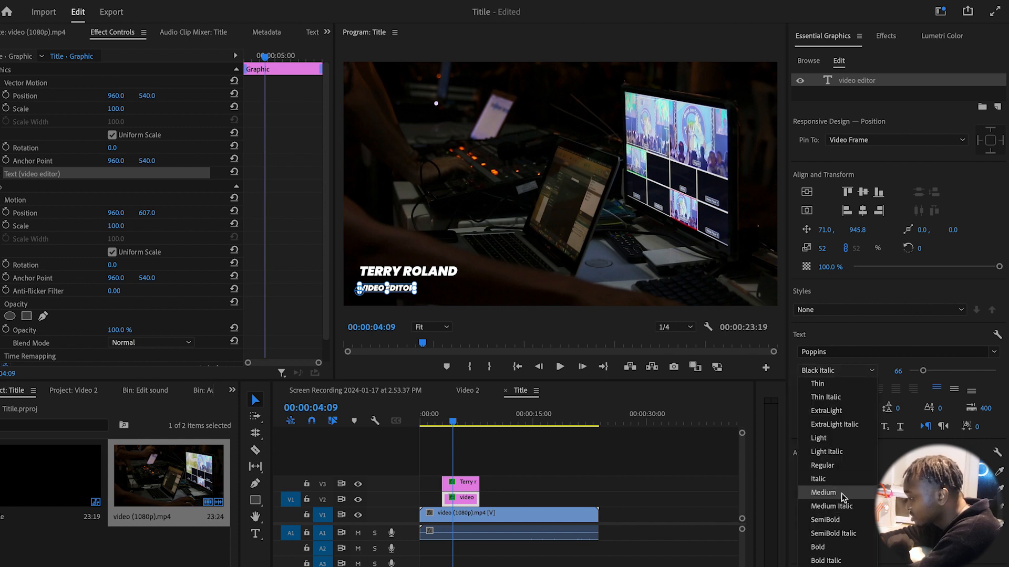
pyautogui.click(829, 534)
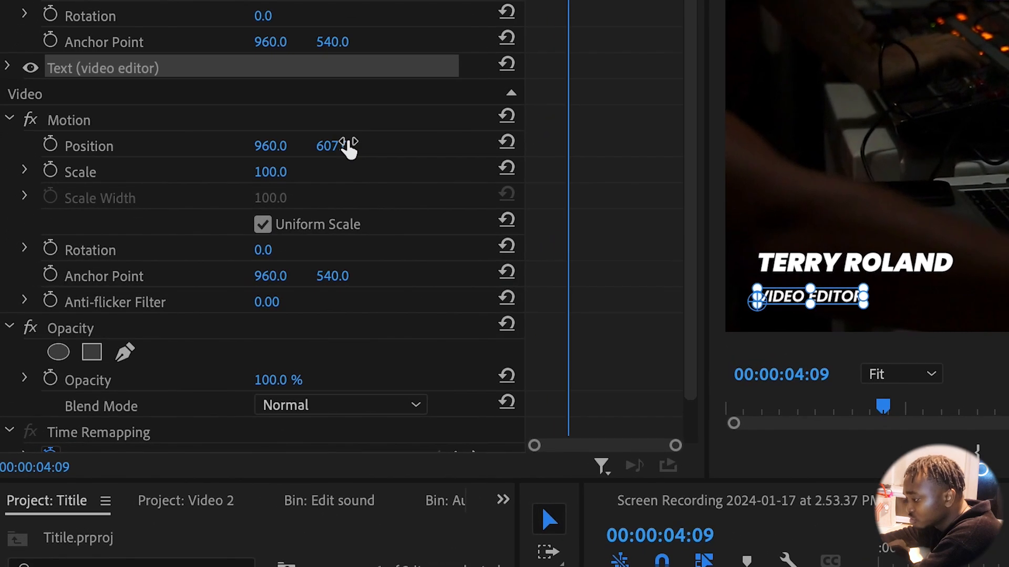
pyautogui.moveTo(352, 145); pyautogui.dragTo(337, 144)
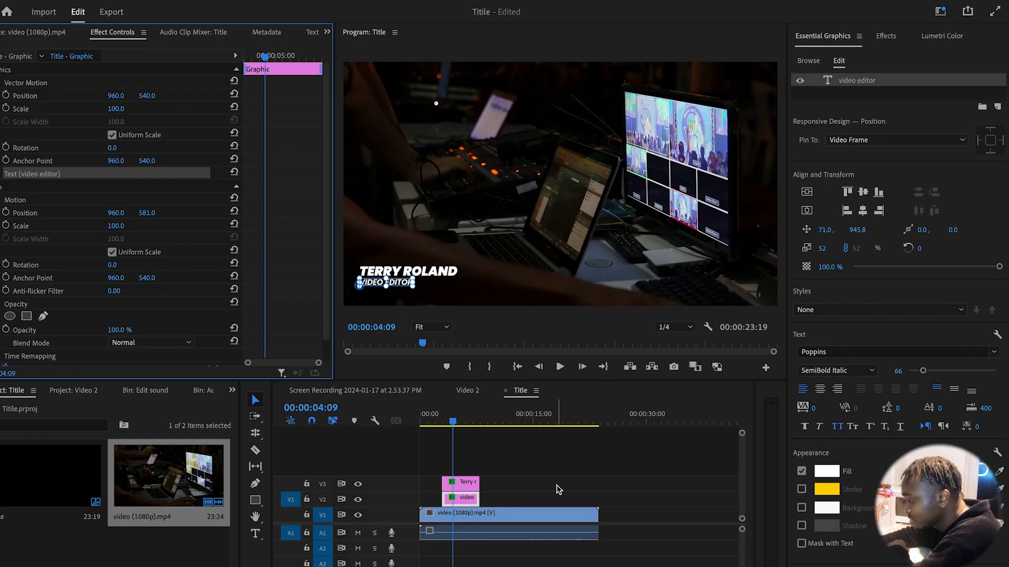
pyautogui.click(559, 489)
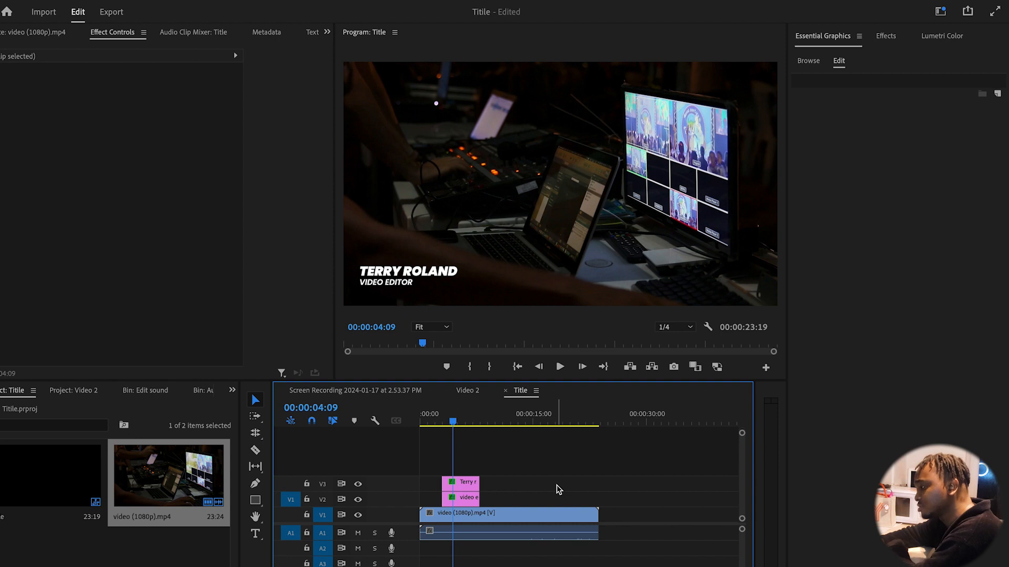
pyautogui.click(439, 420)
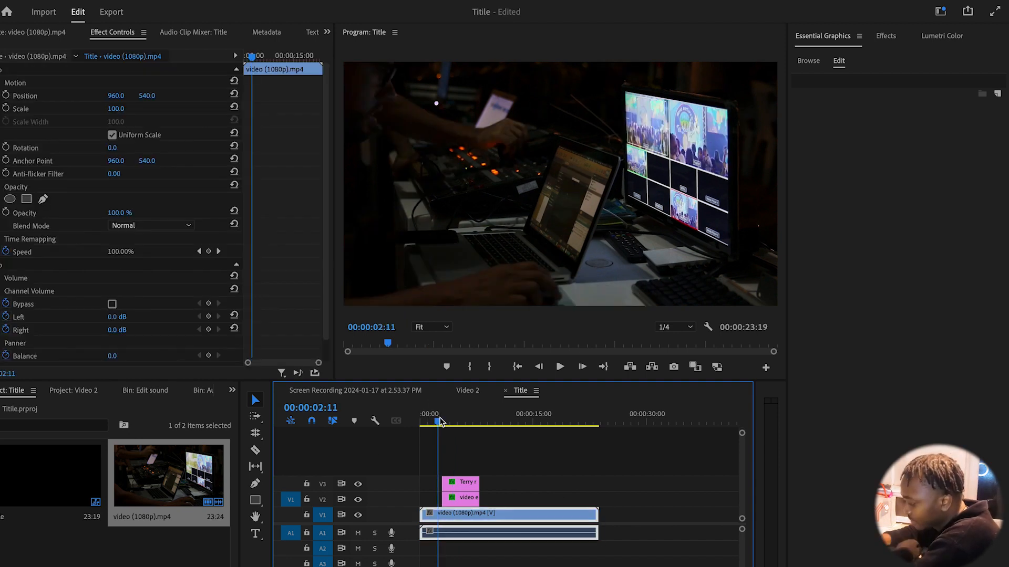
pyautogui.press('space')
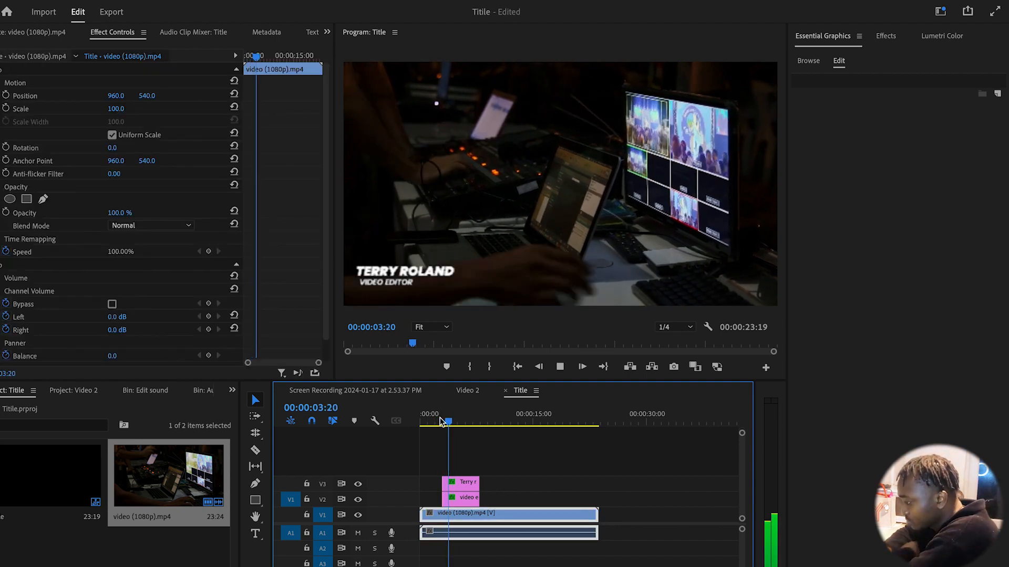
pyautogui.press('space')
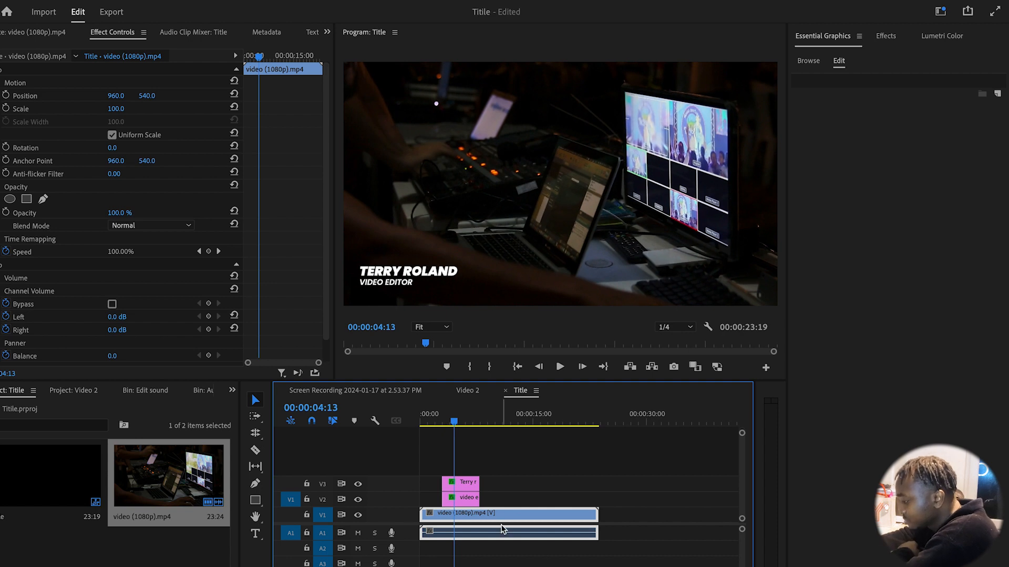
pyautogui.click(465, 499)
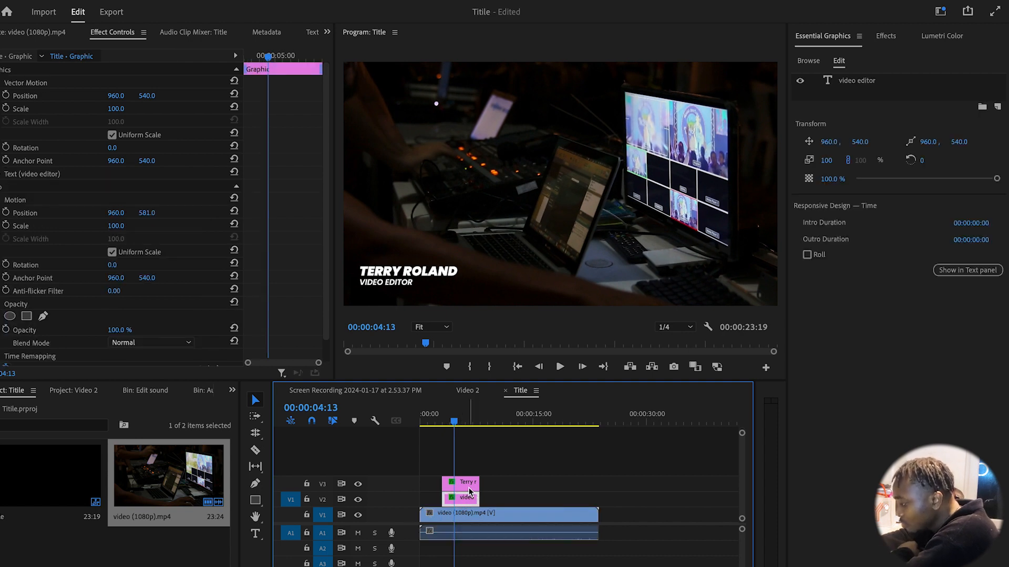
pyautogui.click(469, 487)
pyautogui.click(19, 201)
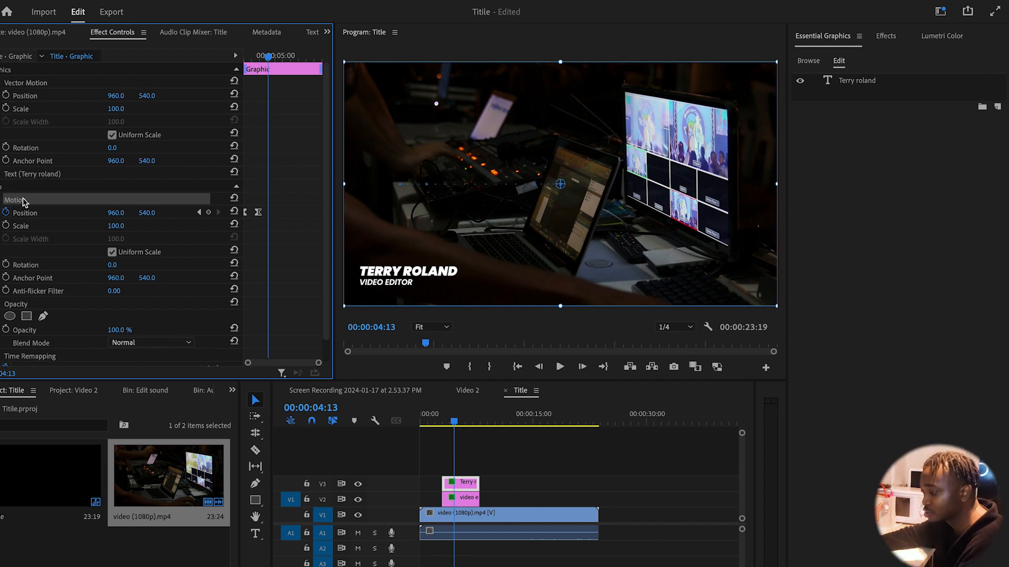
pyautogui.rightClick(23, 199)
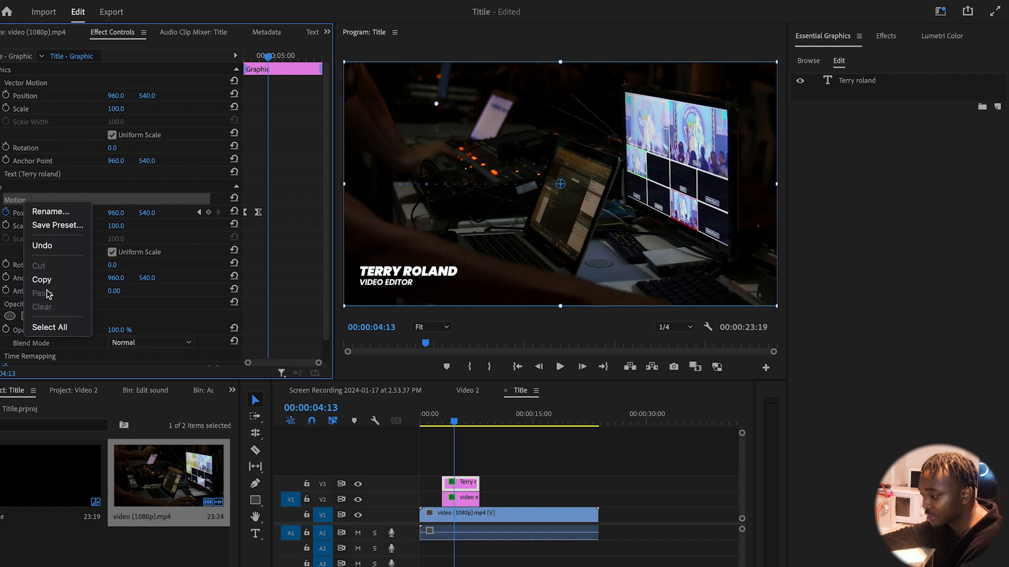
pyautogui.click(66, 203)
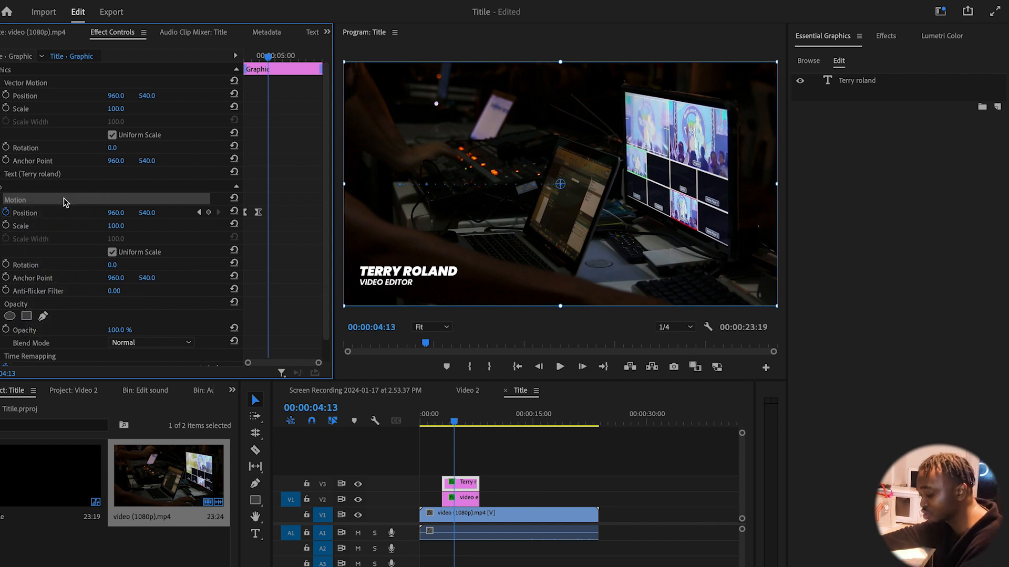
pyautogui.click(458, 502)
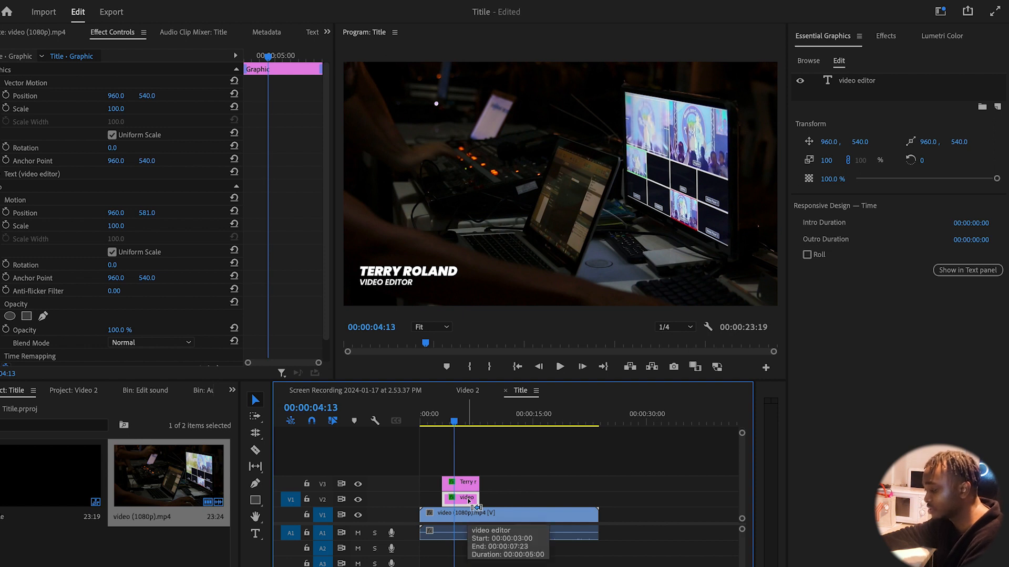
pyautogui.press('super+v')
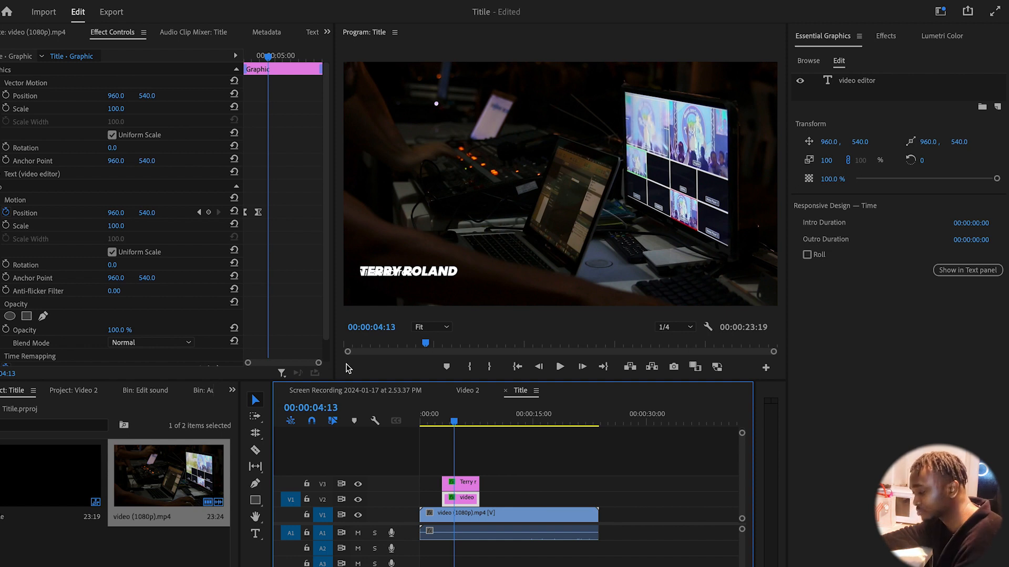
pyautogui.press('super+z')
pyautogui.press('super+z')
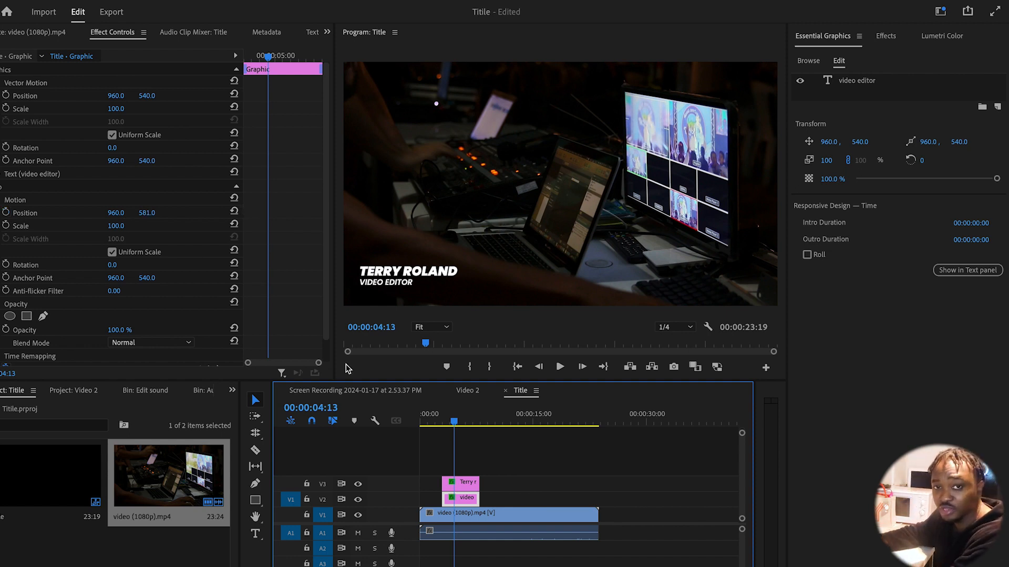
# Keyframe VIDEO EDITOR's Position from X 558 at 00:00:03:00 to X 960 at 00:00:04:13
pyautogui.click(6, 213)
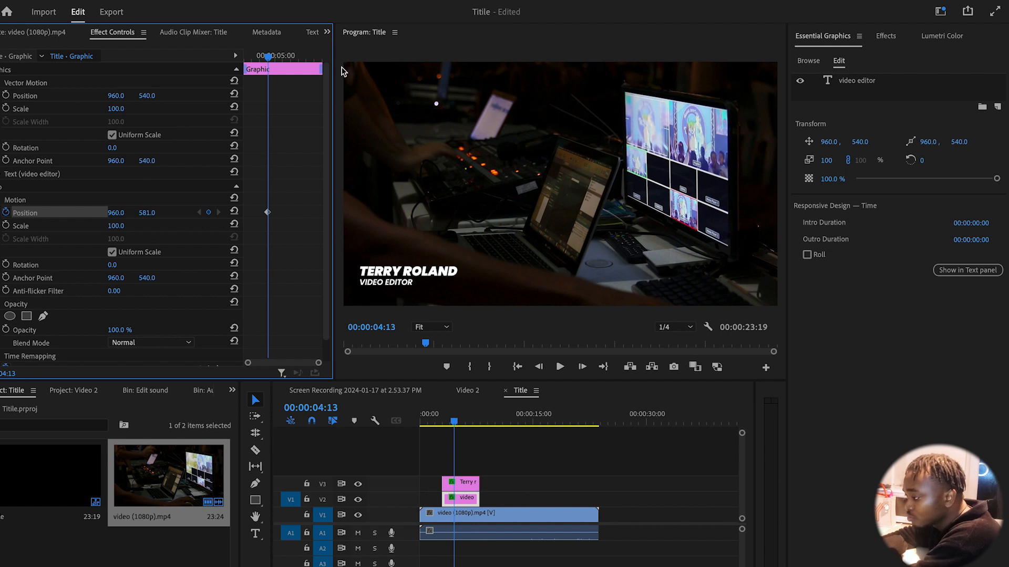
pyautogui.moveTo(278, 61); pyautogui.dragTo(245, 59)
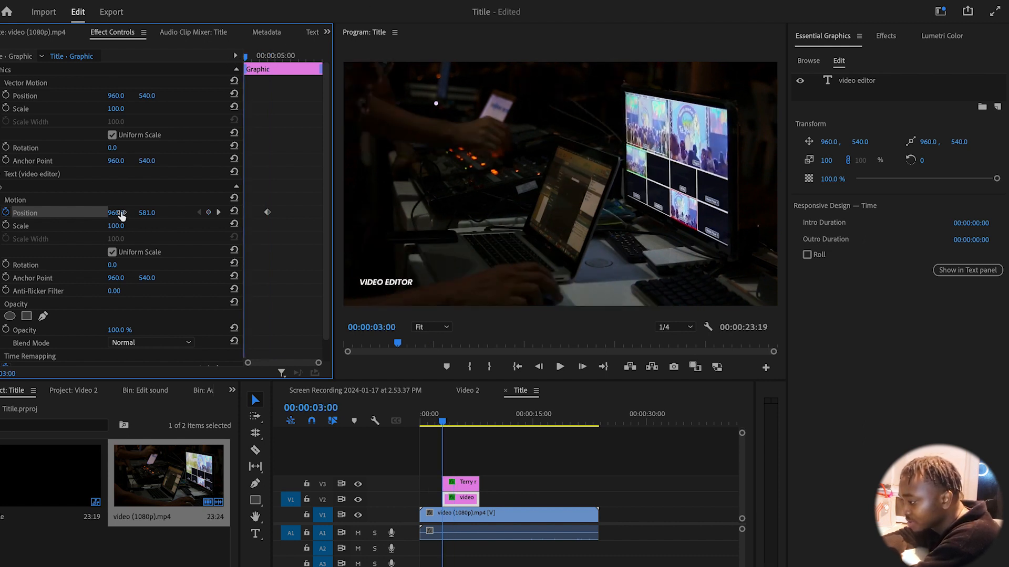
pyautogui.moveTo(117, 213); pyautogui.dragTo(121, 213)
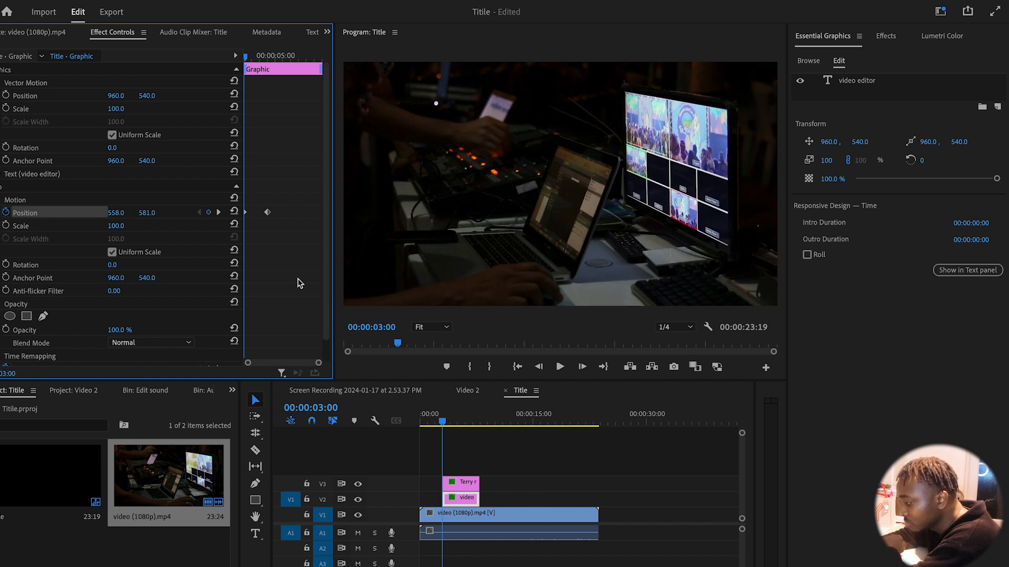
pyautogui.click(502, 491)
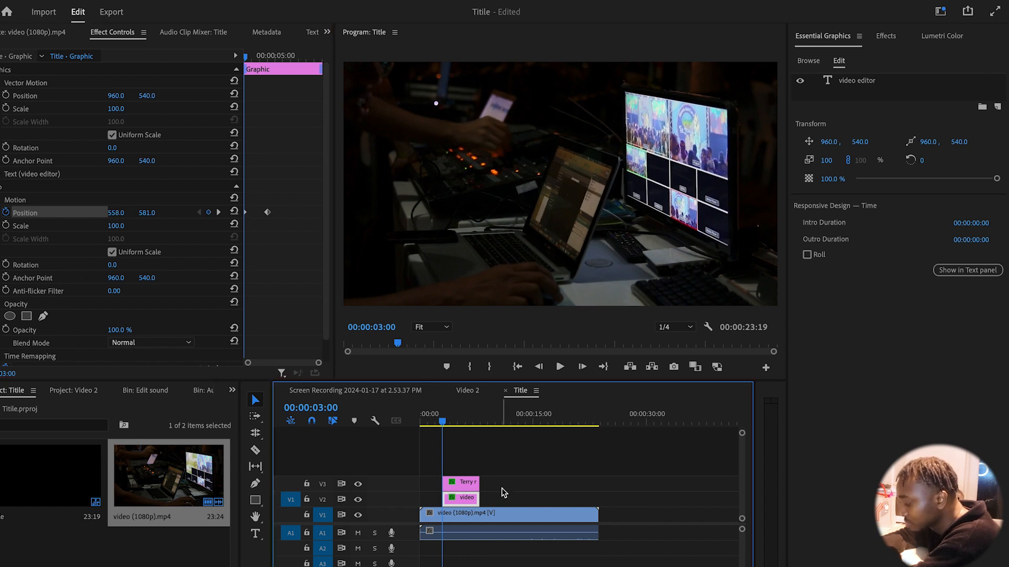
# Play the lower third from before the title to preview the slide-in
pyautogui.click(434, 423)
pyautogui.press('space')
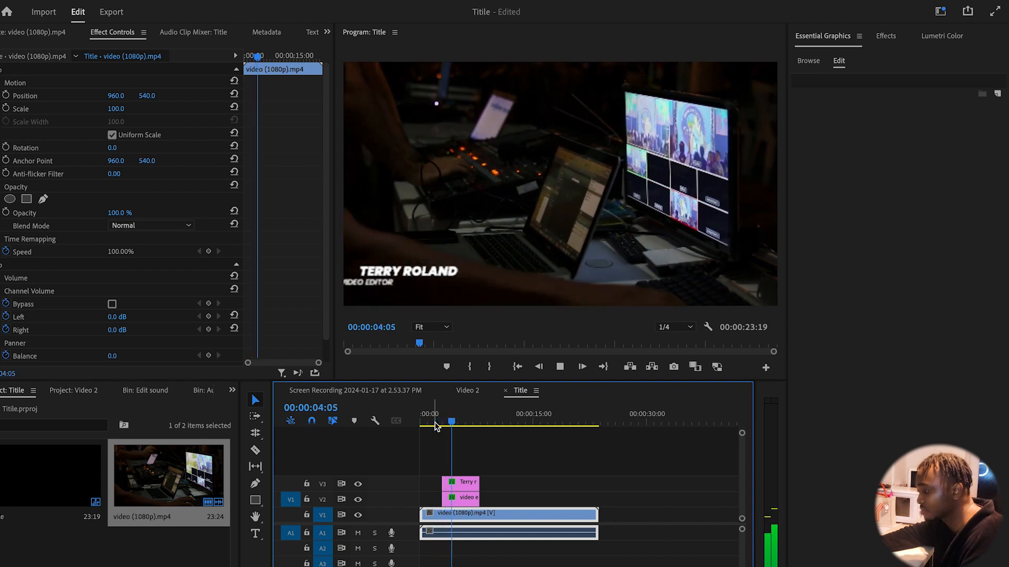
pyautogui.press('space')
# Move VIDEO EDITOR's end Position keyframe to about 4:03 and ease it into place
pyautogui.click(461, 498)
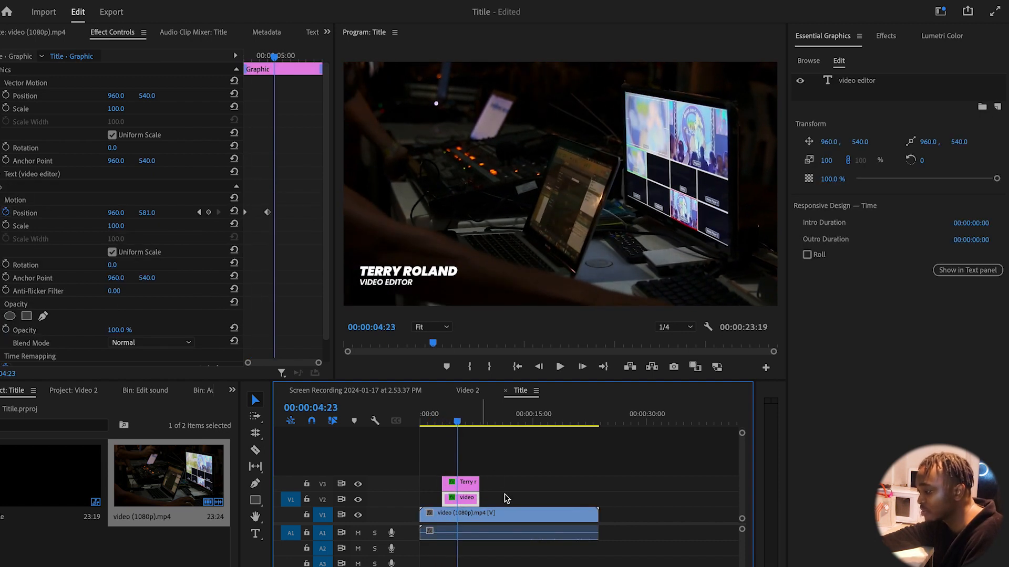
pyautogui.moveTo(267, 216); pyautogui.dragTo(263, 216)
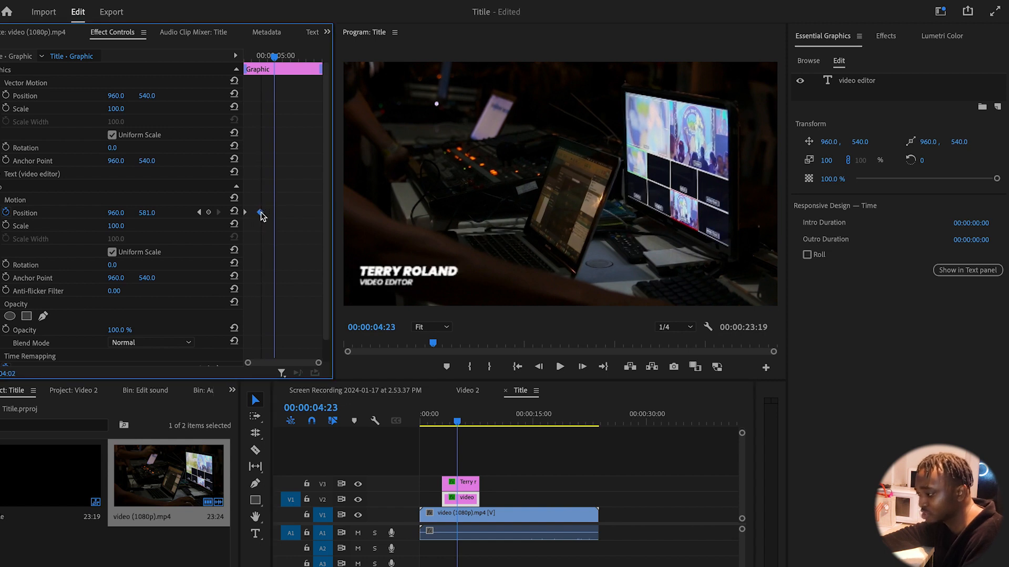
pyautogui.rightClick(258, 214)
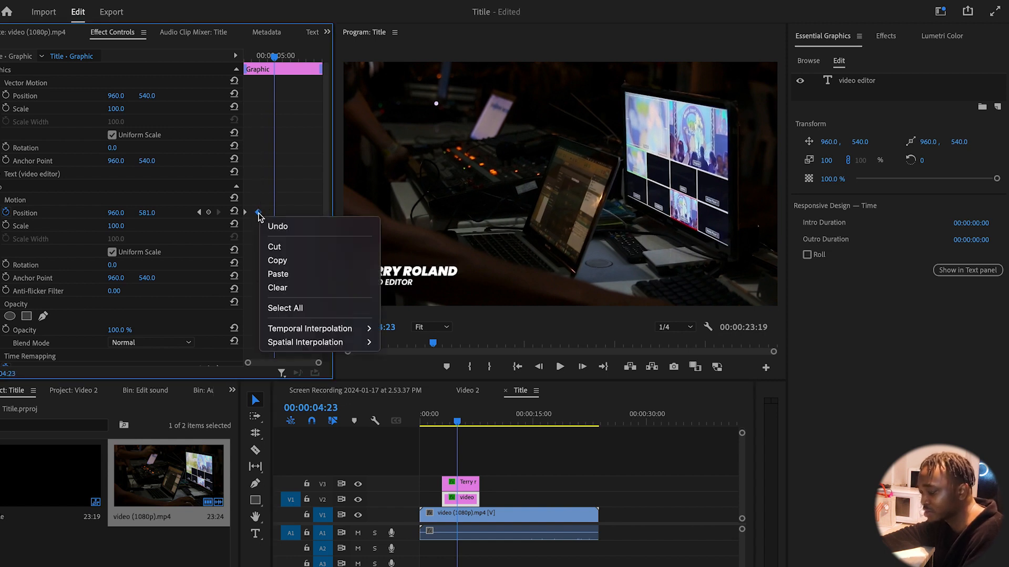
pyautogui.moveTo(354, 335)
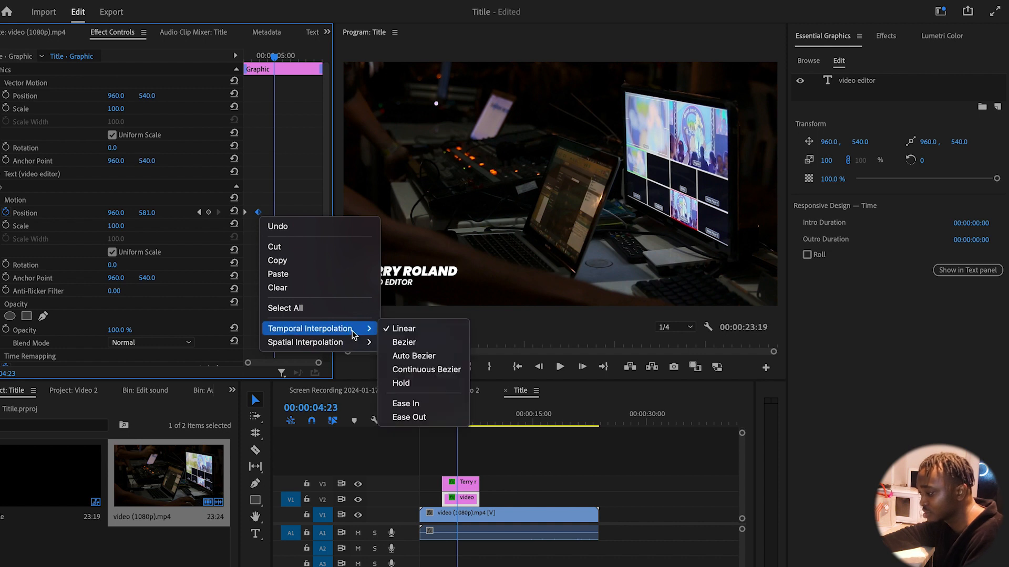
pyautogui.click(446, 404)
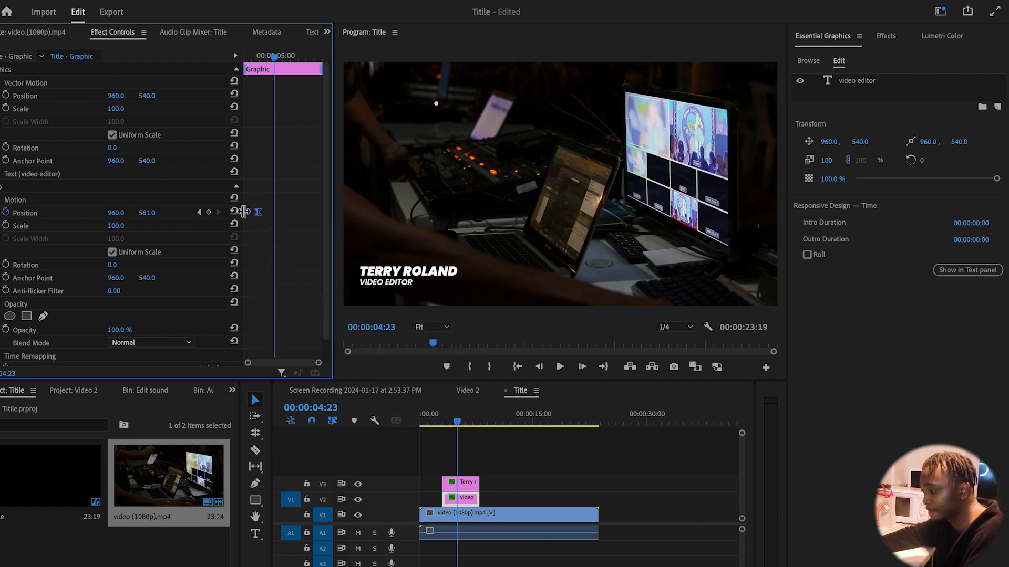
# Apply Ease Out to the same Position keyframe
pyautogui.rightClick(244, 213)
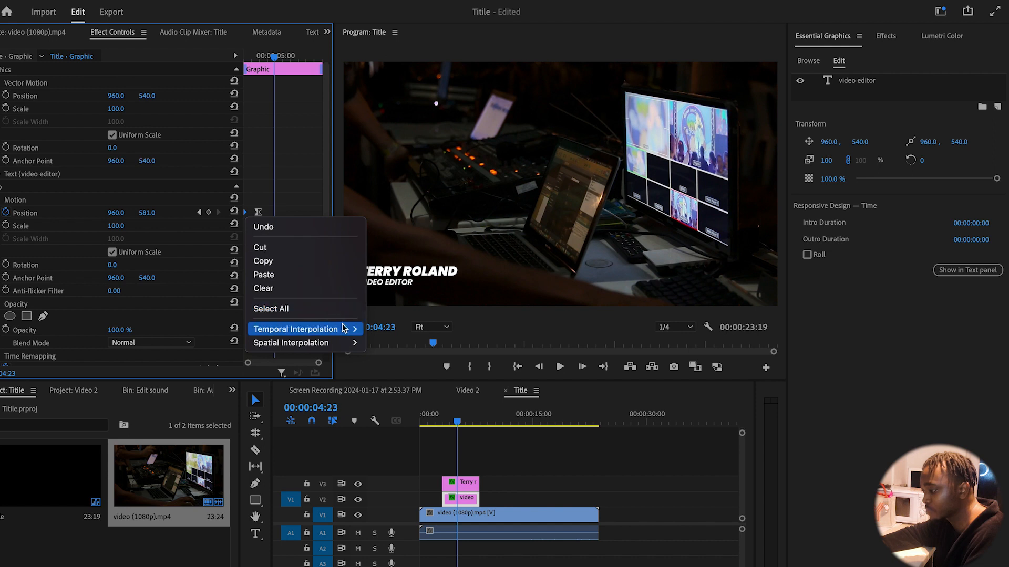
pyautogui.moveTo(336, 329)
pyautogui.click(428, 418)
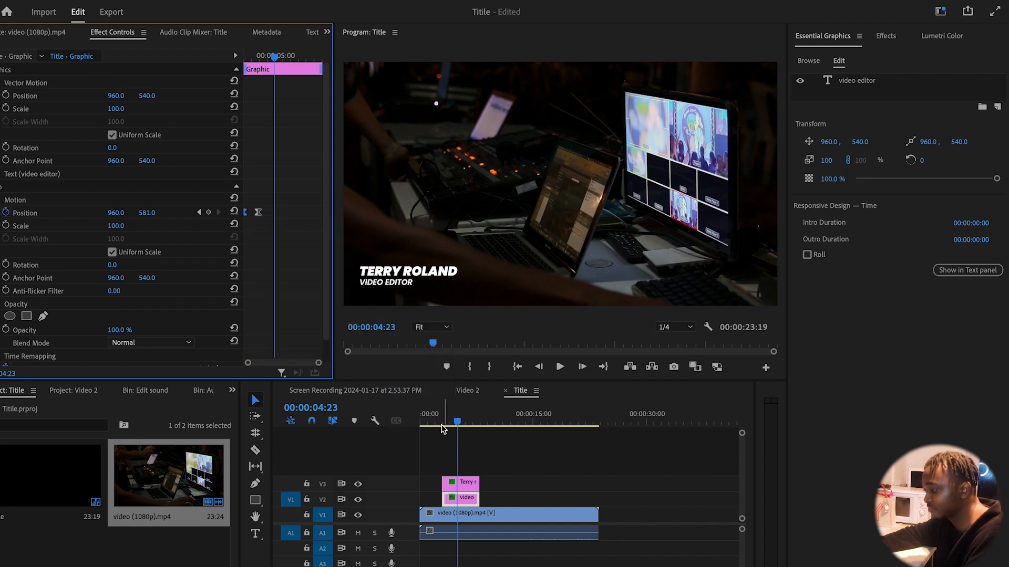
pyautogui.click(434, 421)
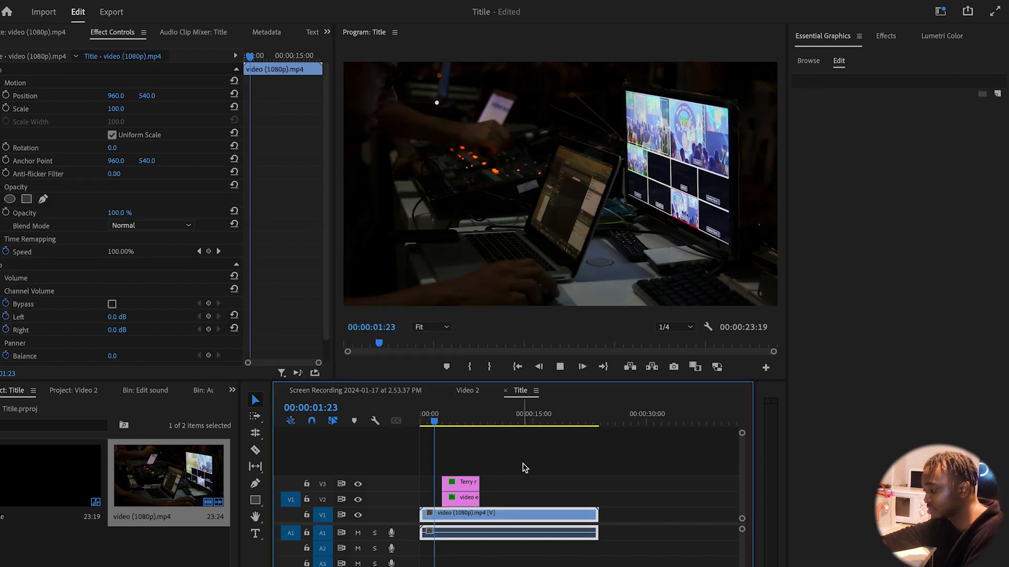
pyautogui.press('space')
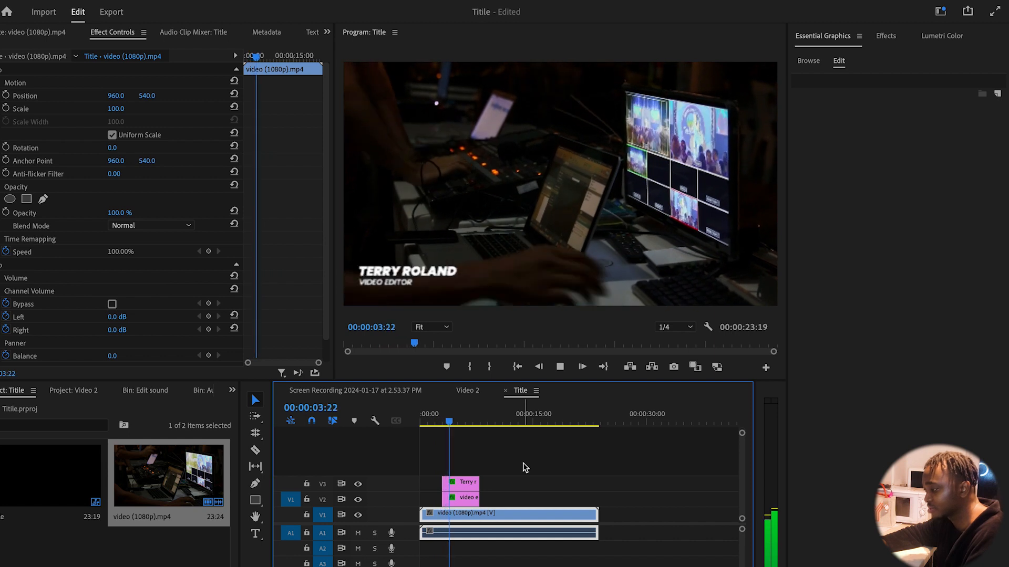
pyautogui.press('space')
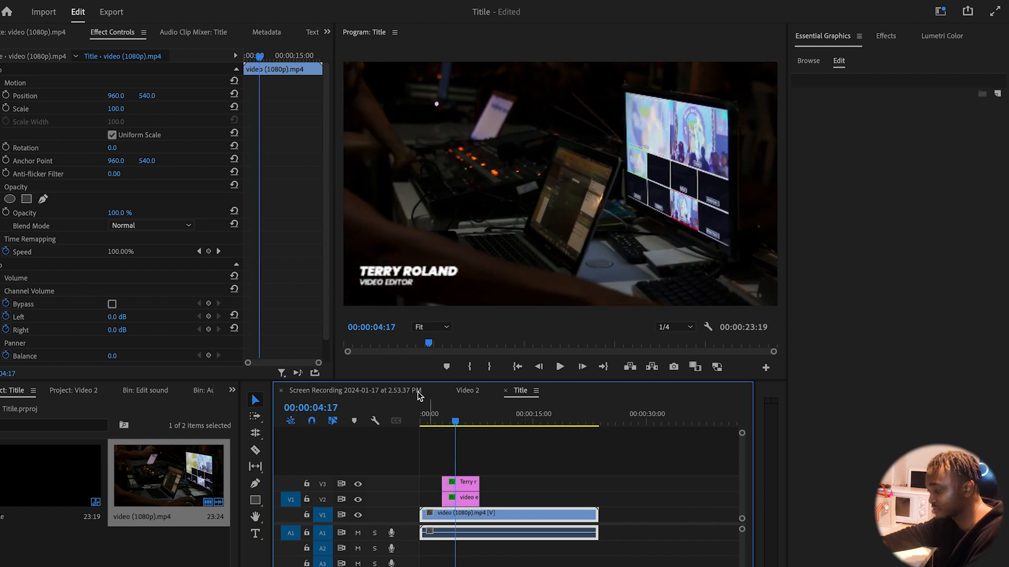
pyautogui.click(433, 420)
pyautogui.press('space')
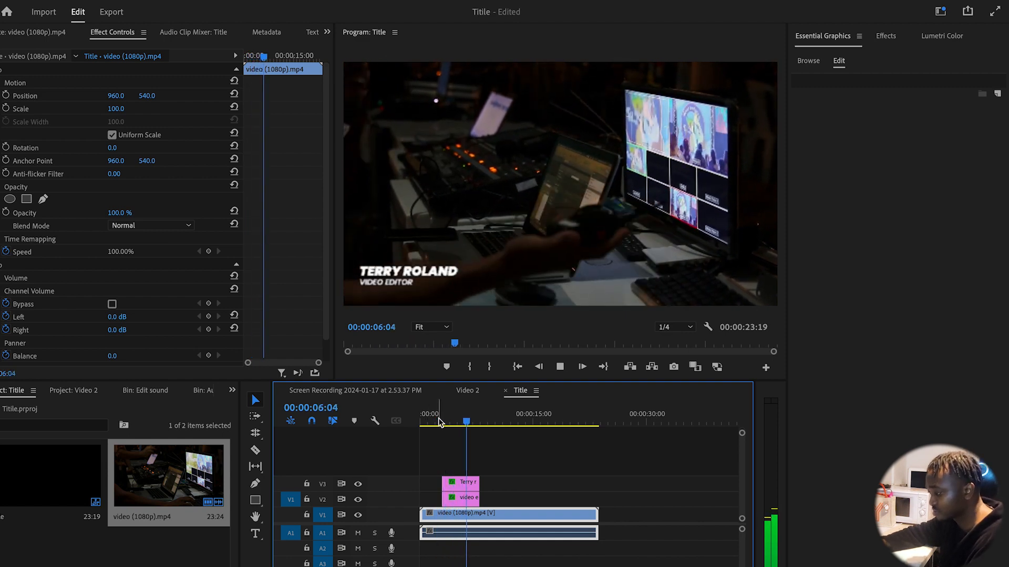
pyautogui.click(440, 420)
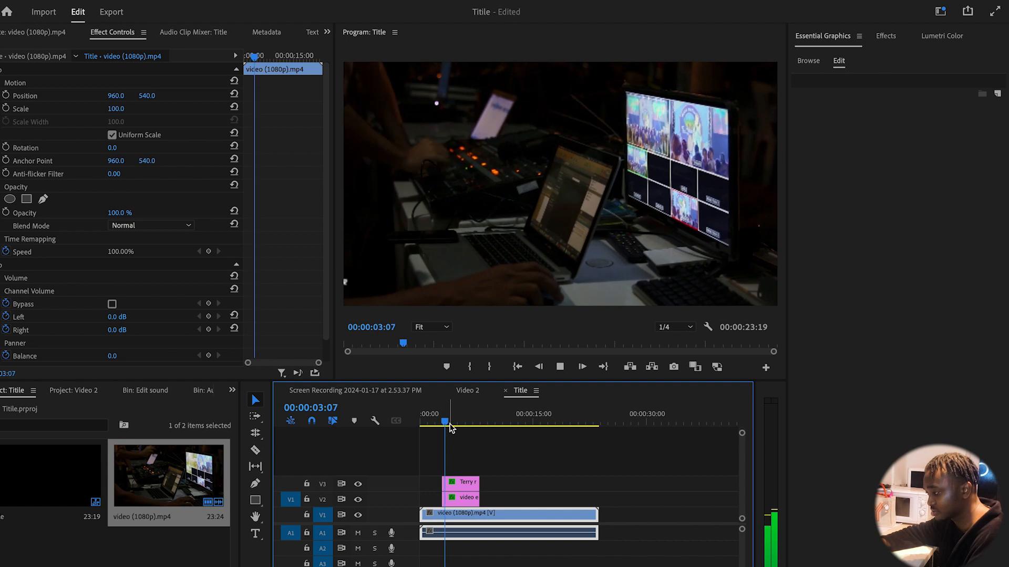
pyautogui.press('space')
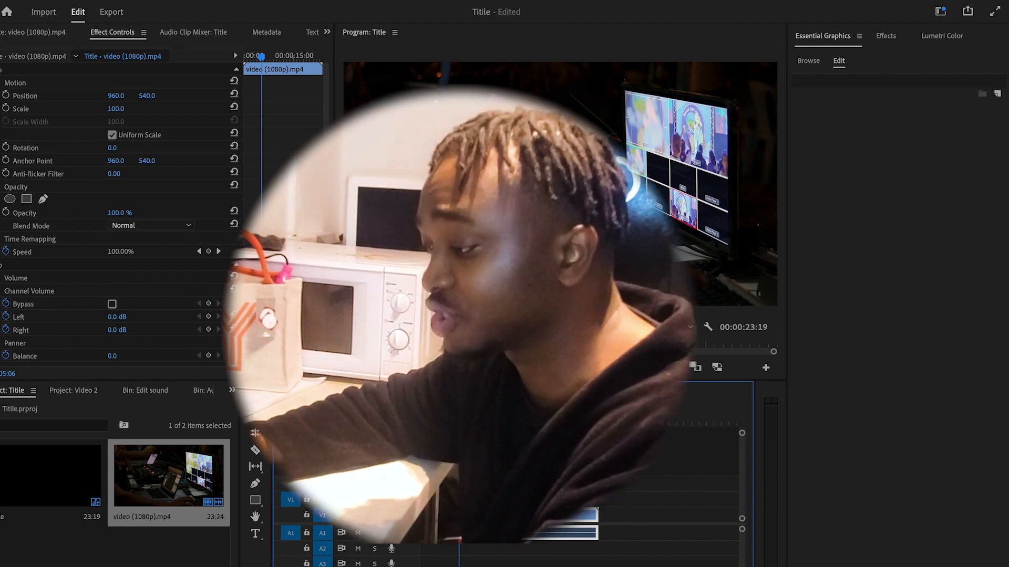
pyautogui.click(466, 484)
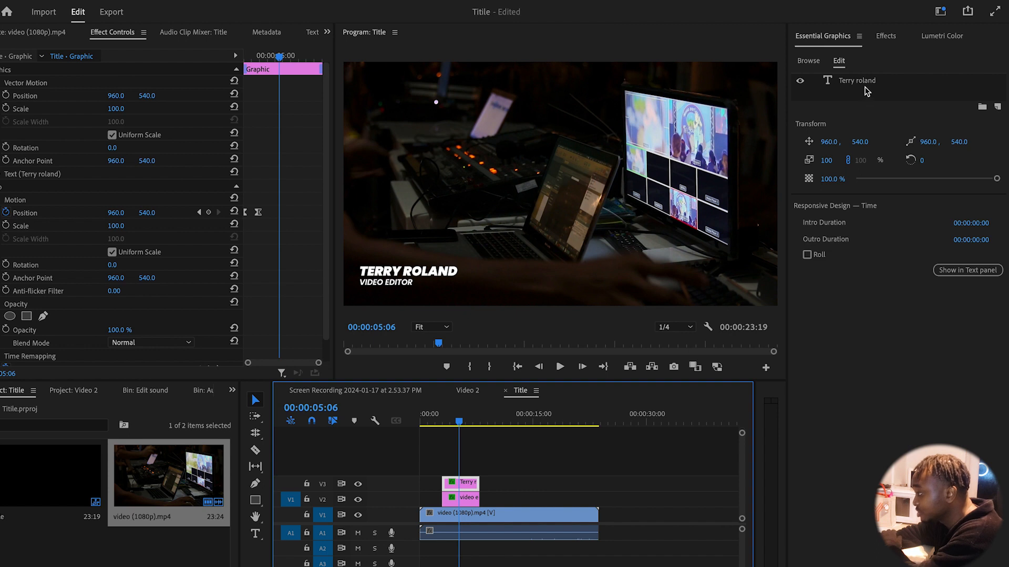
pyautogui.click(858, 85)
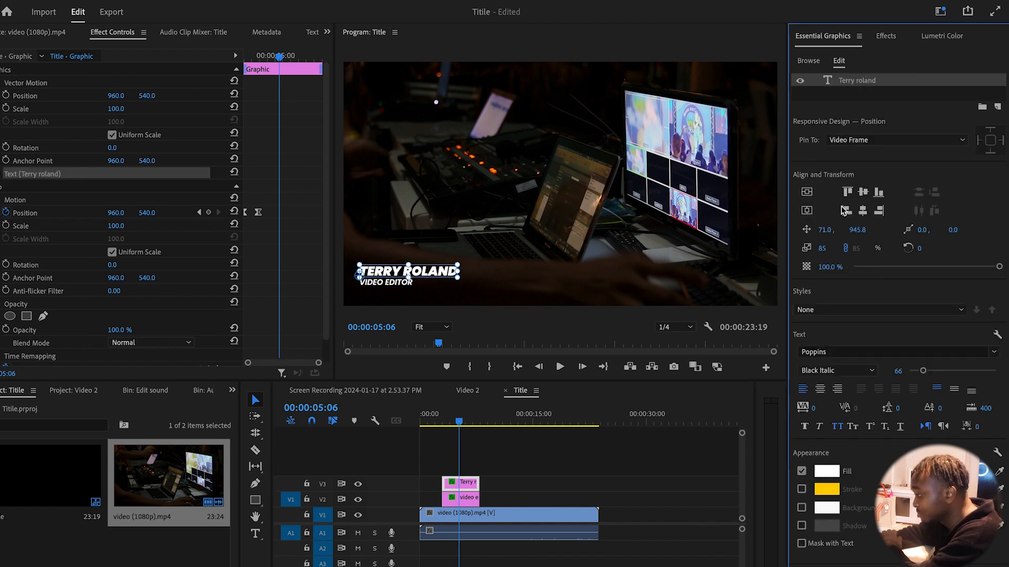
pyautogui.click(829, 474)
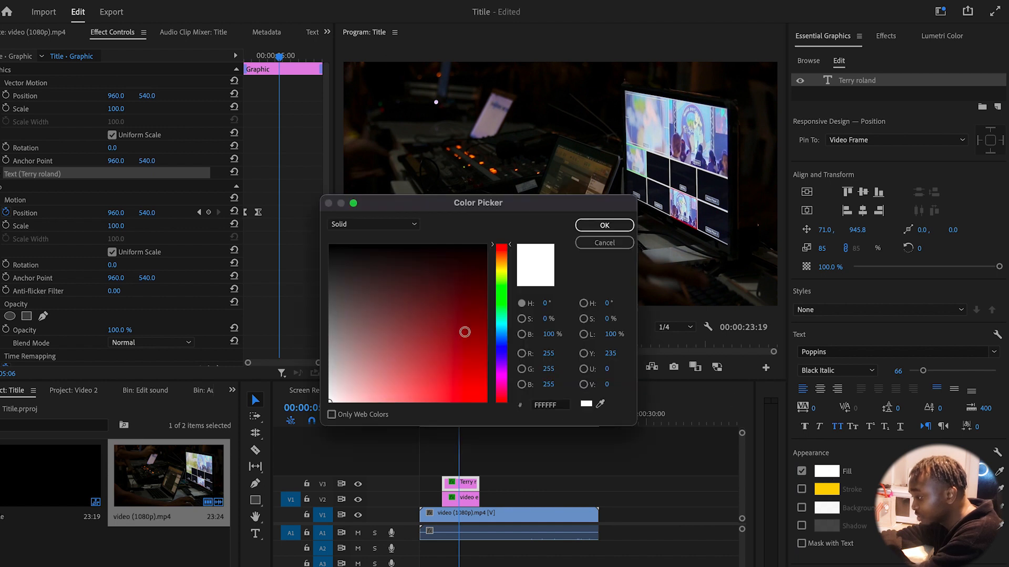
pyautogui.moveTo(446, 205); pyautogui.dragTo(793, 160)
pyautogui.moveTo(804, 300); pyautogui.dragTo(834, 369)
pyautogui.click(847, 279)
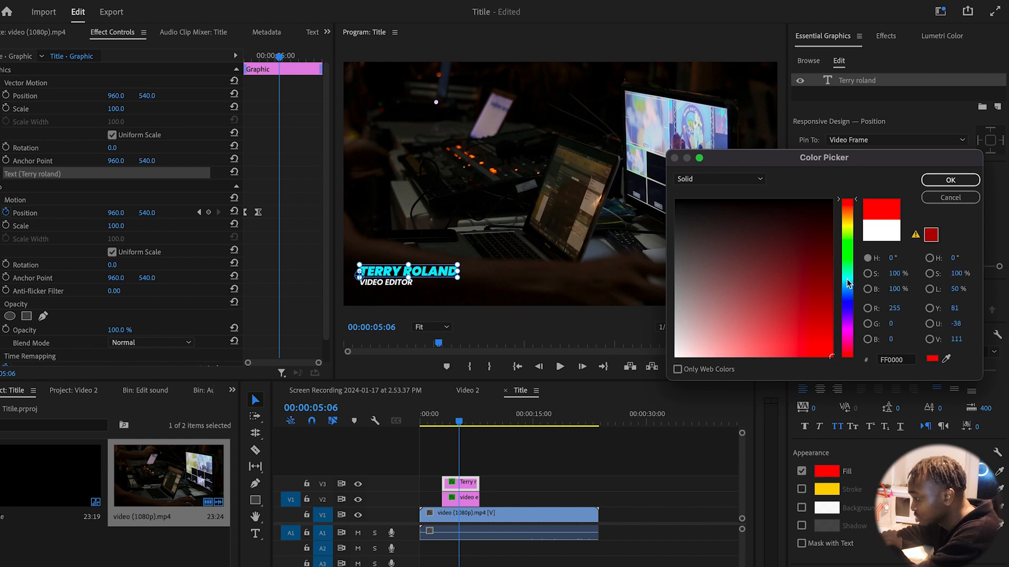
pyautogui.click(807, 327)
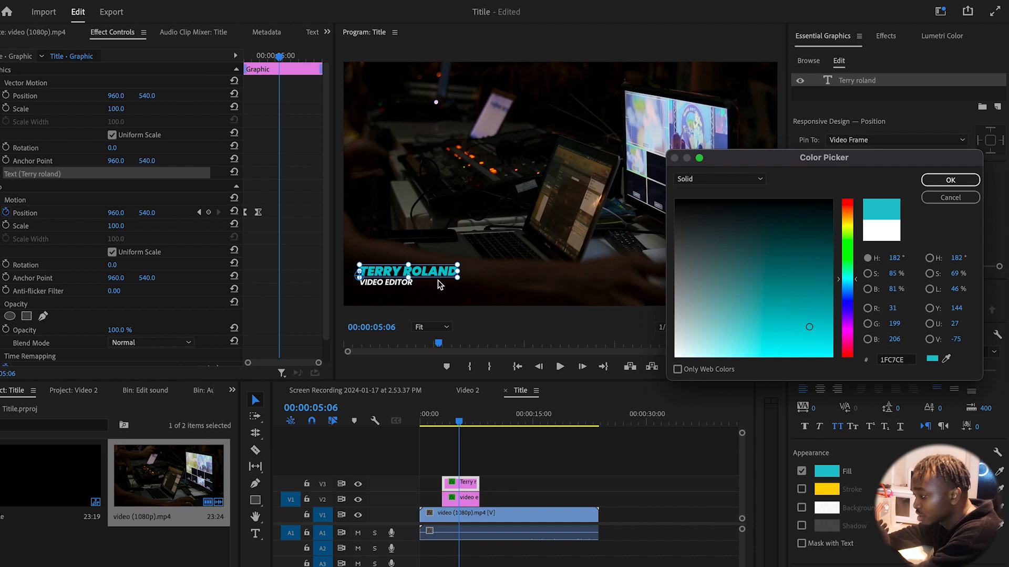
pyautogui.click(956, 180)
pyautogui.click(521, 488)
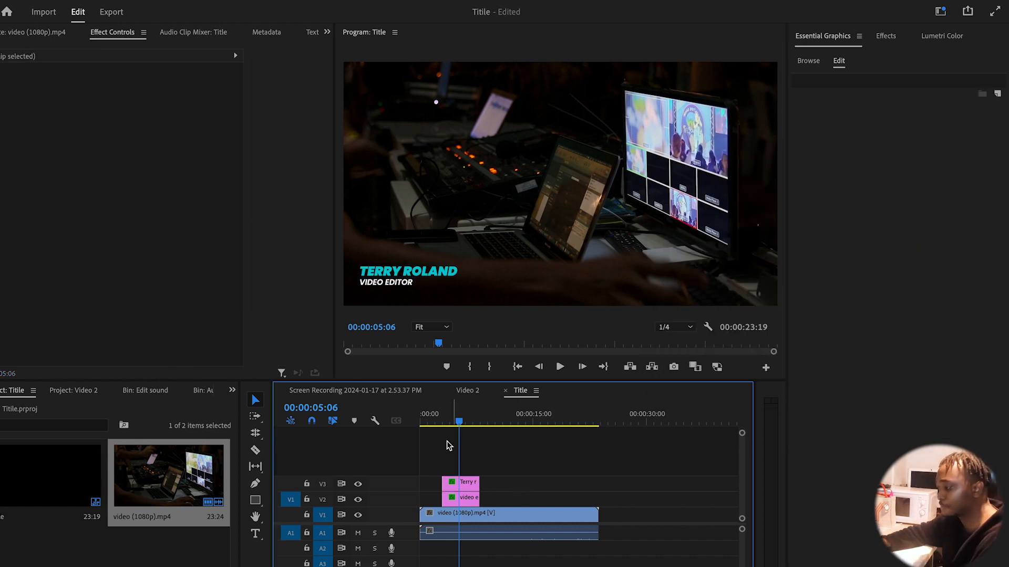
# Play back the lower third to check the cyan name colour
pyautogui.click(442, 422)
pyautogui.press('space')
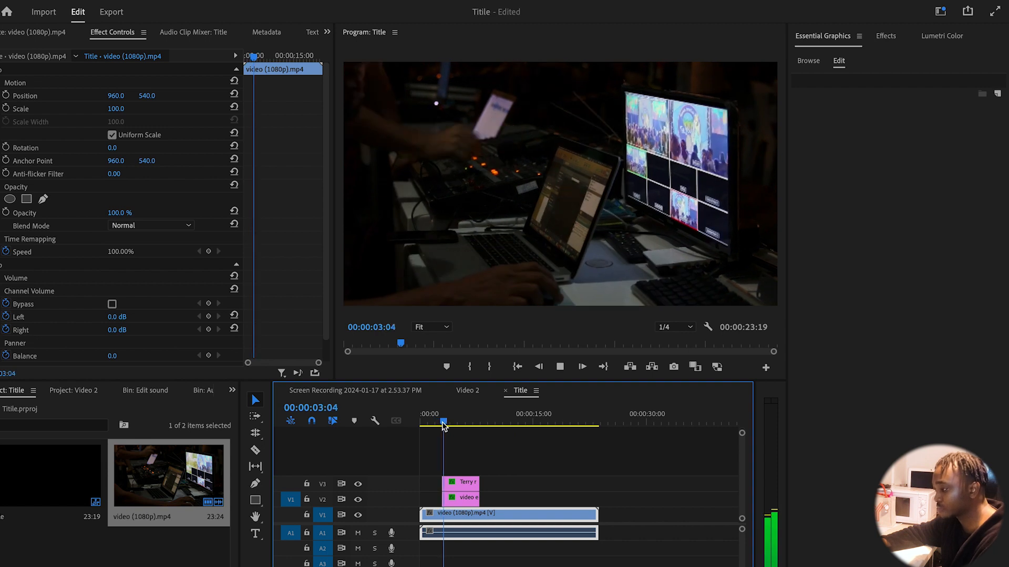
pyautogui.press('space')
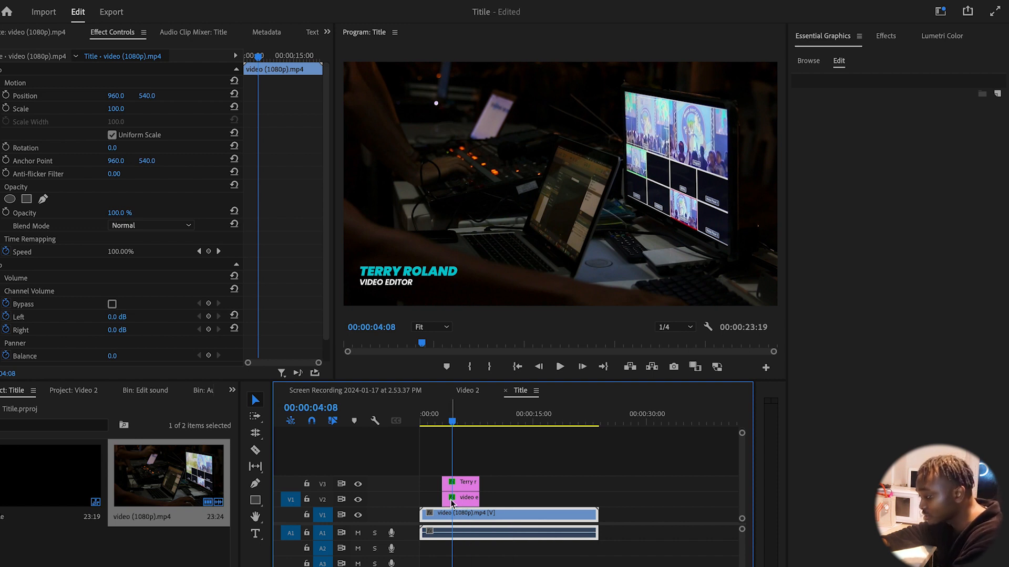
pyautogui.click(450, 422)
pyautogui.moveTo(451, 422); pyautogui.dragTo(445, 422)
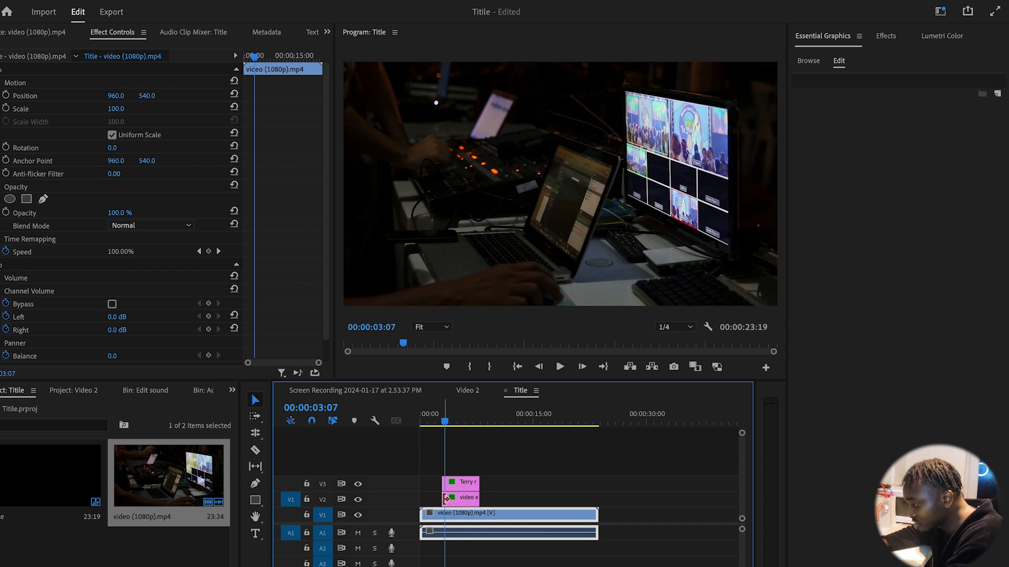
pyautogui.click(545, 481)
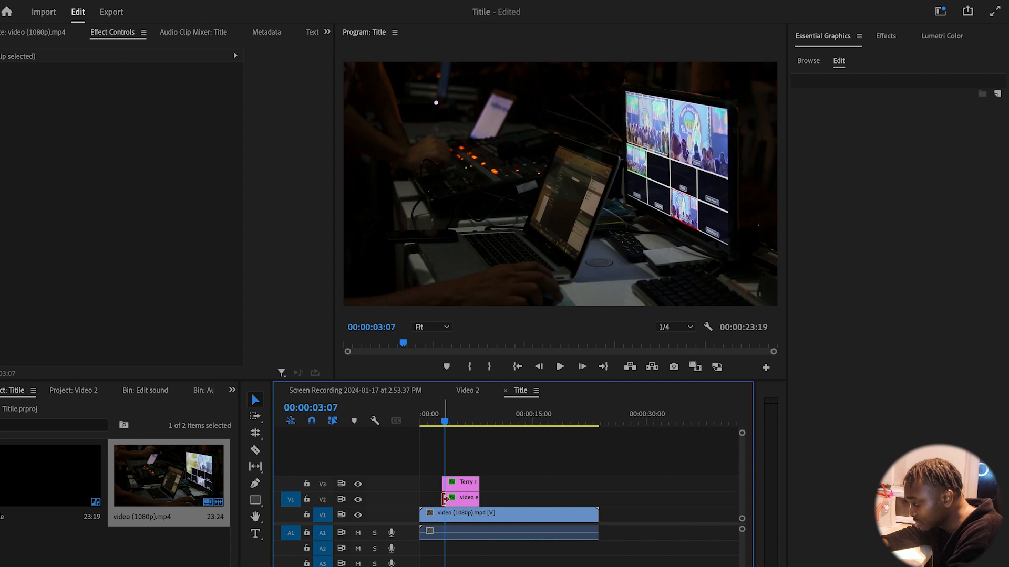
# Trim the VIDEO EDITOR clip's start later in two nudges, previewing the staggered entrances
pyautogui.moveTo(444, 498); pyautogui.dragTo(446, 498)
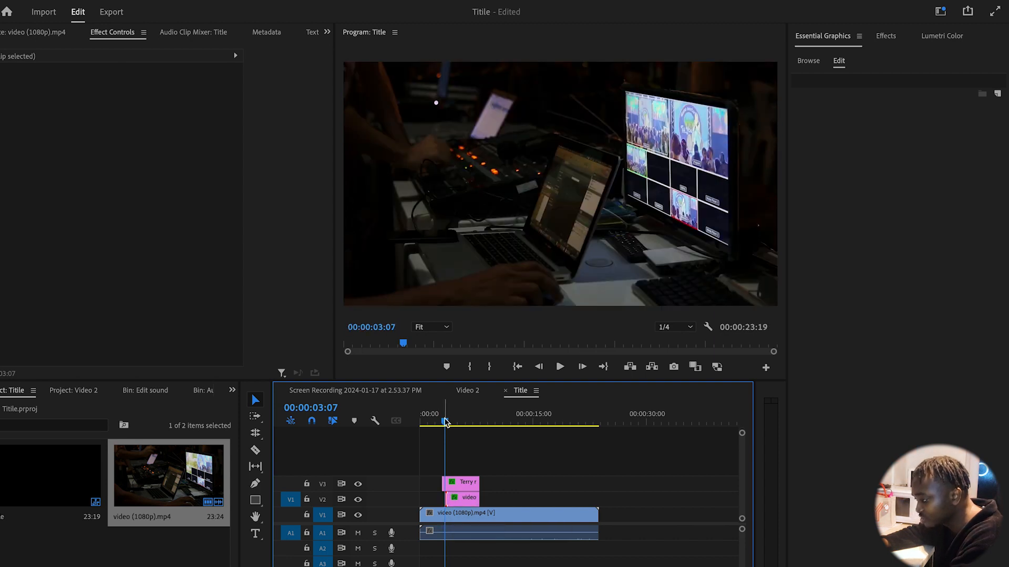
pyautogui.moveTo(445, 421); pyautogui.dragTo(431, 428)
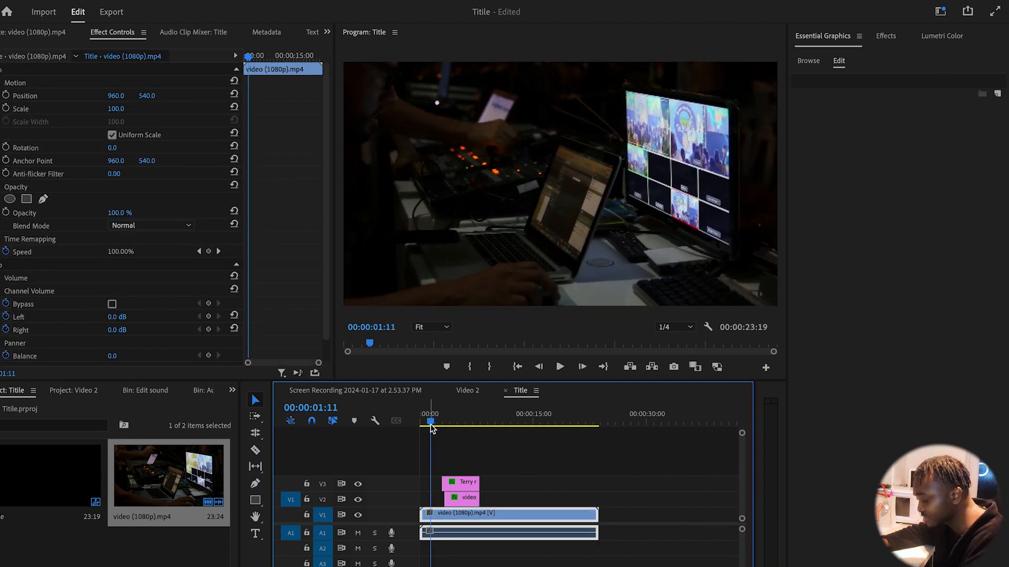
pyautogui.press('space')
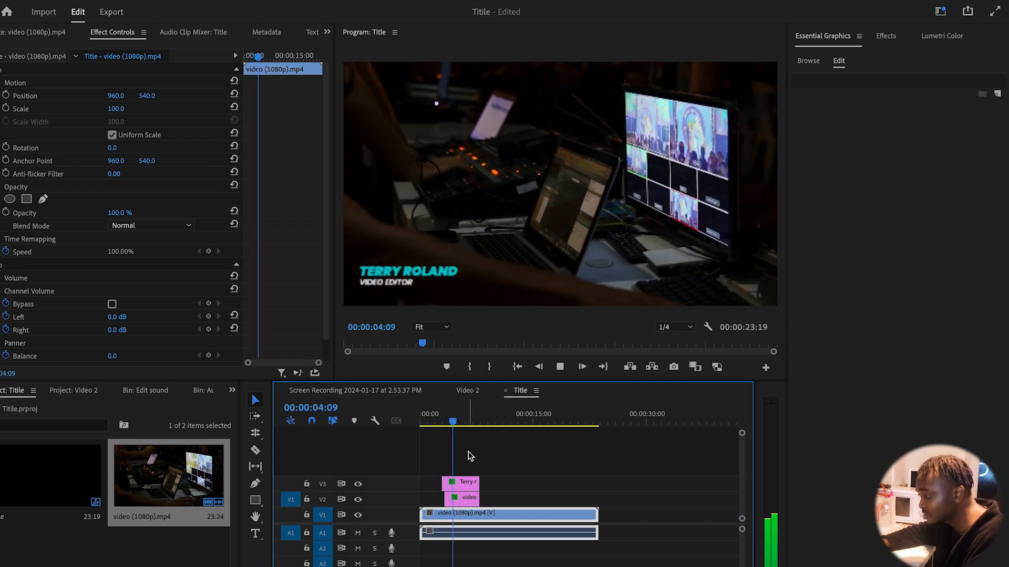
pyautogui.press('space')
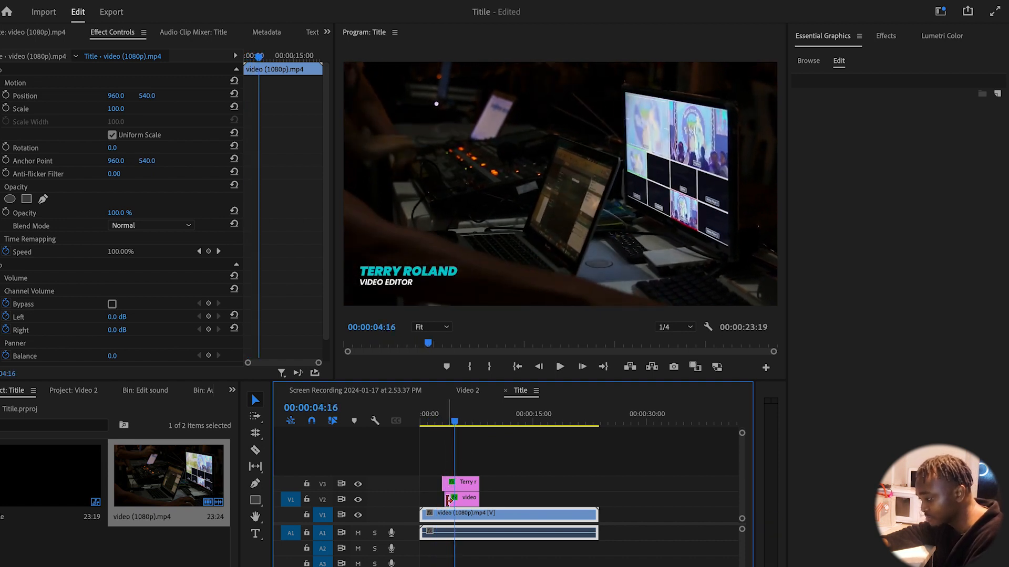
pyautogui.moveTo(449, 499); pyautogui.dragTo(455, 500)
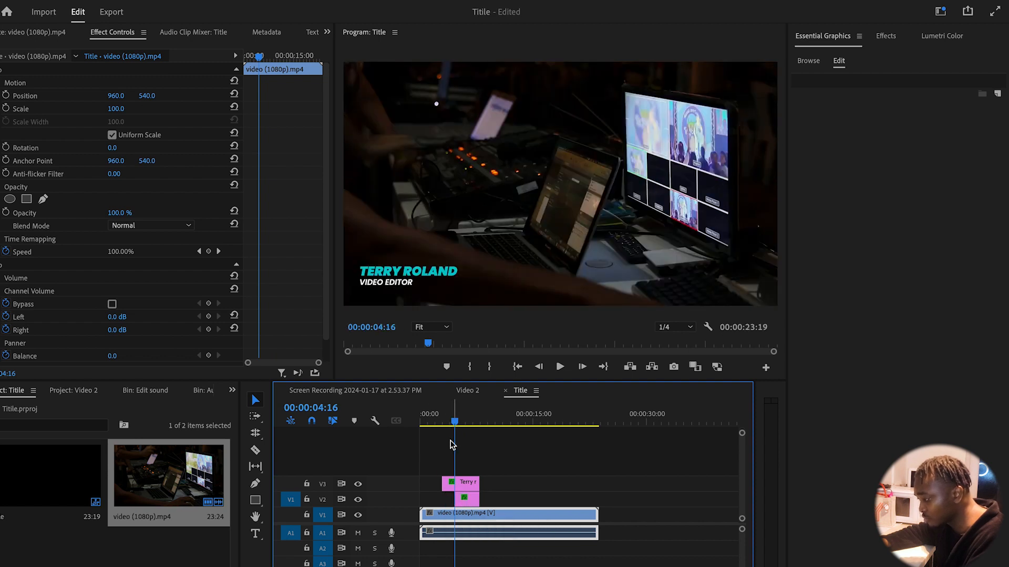
pyautogui.click(430, 417)
pyautogui.press('space')
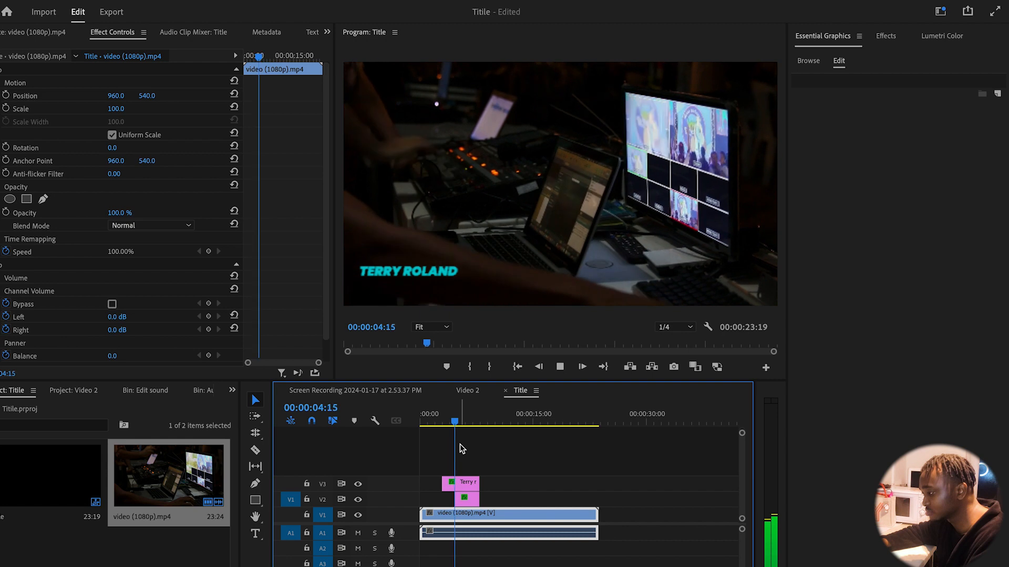
pyautogui.press('space')
pyautogui.click(473, 503)
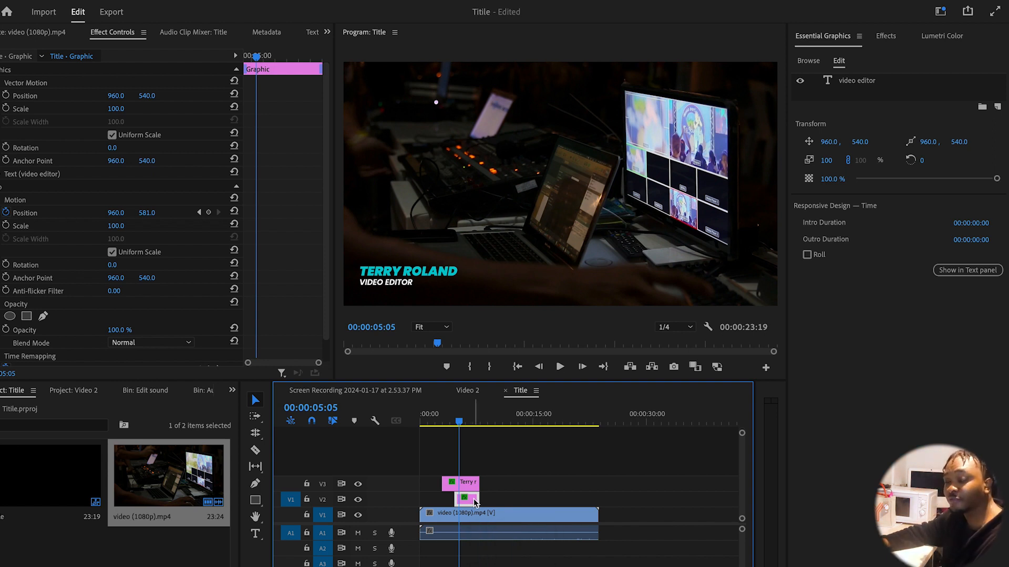
pyautogui.click(445, 423)
pyautogui.press('space')
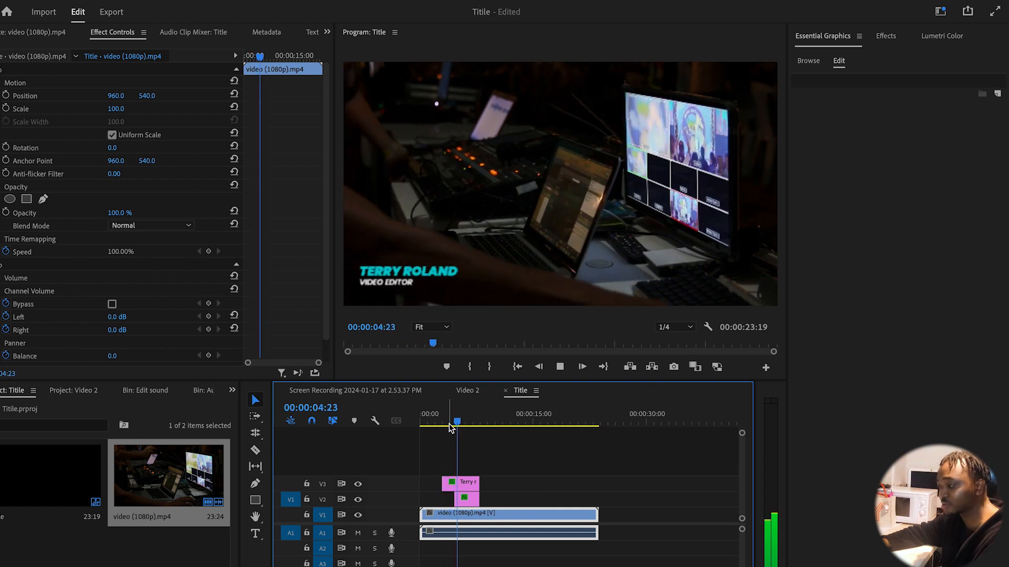
pyautogui.press('space')
pyautogui.click(468, 503)
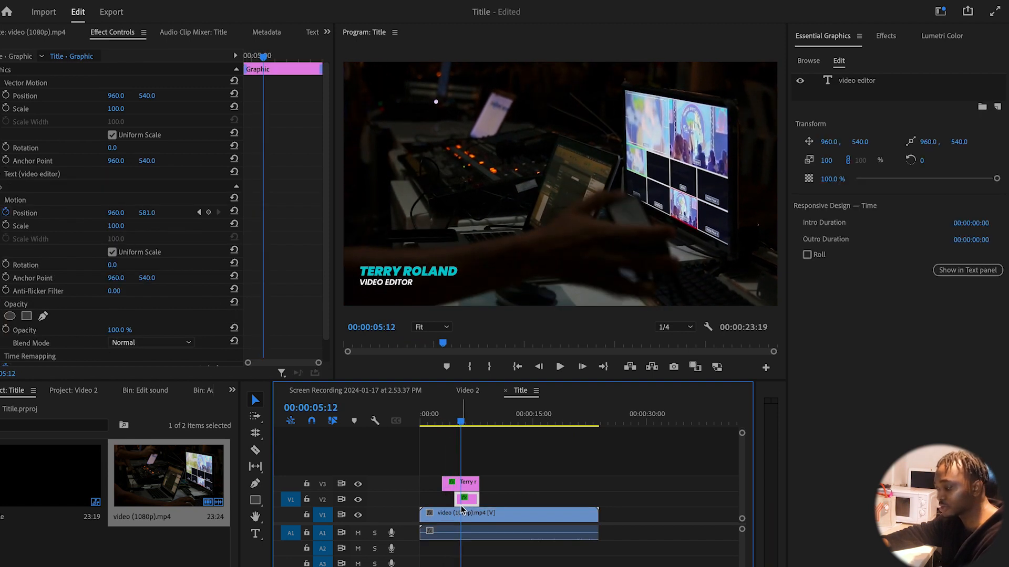
pyautogui.moveTo(454, 499); pyautogui.dragTo(449, 502)
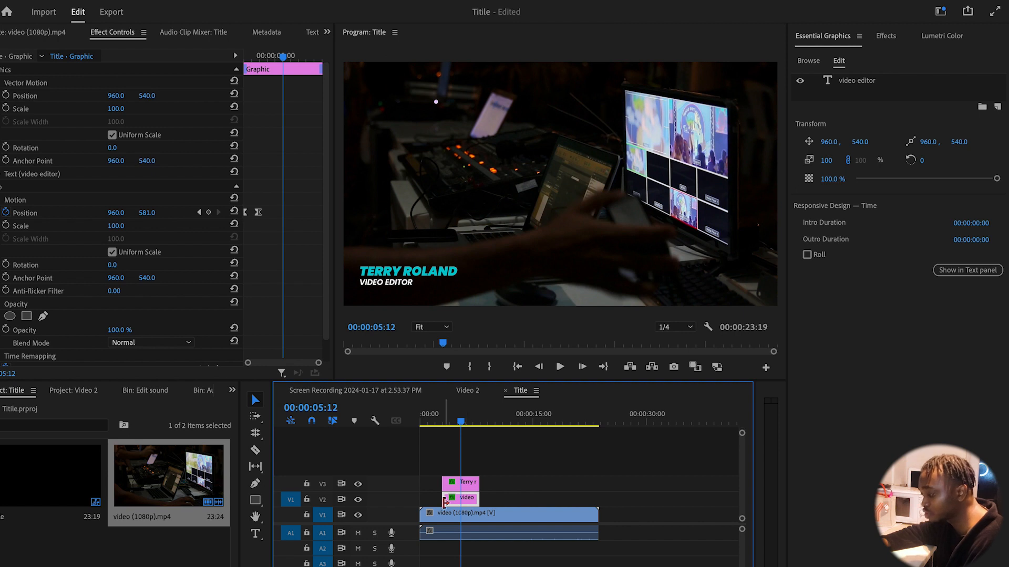
pyautogui.moveTo(447, 498); pyautogui.dragTo(455, 500)
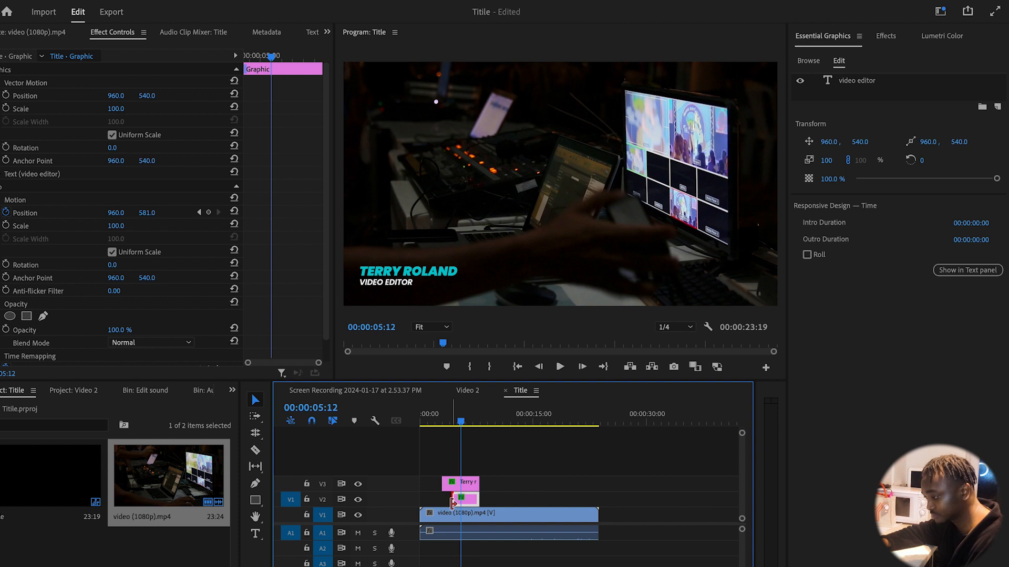
pyautogui.moveTo(453, 503); pyautogui.dragTo(445, 490)
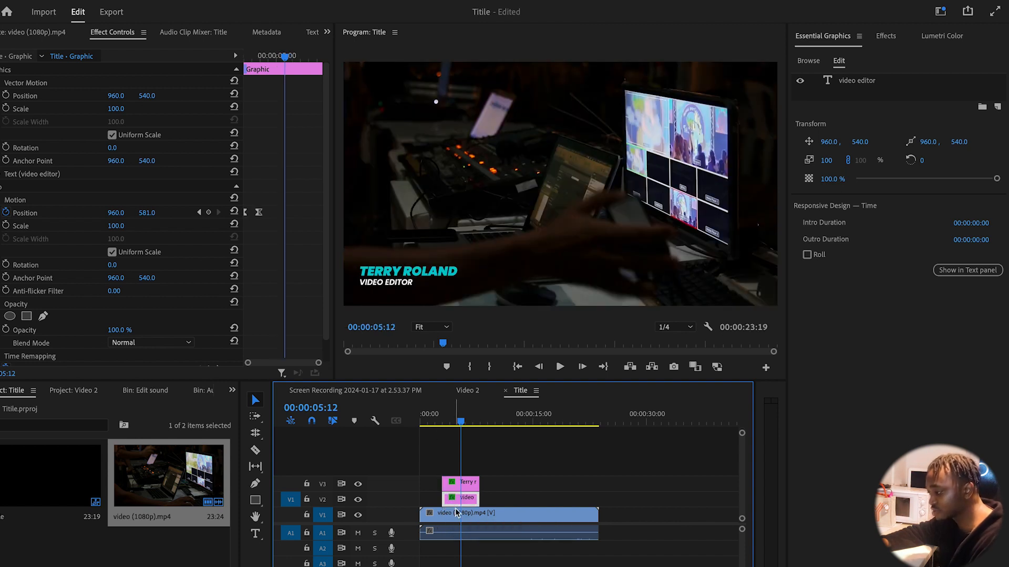
pyautogui.click(431, 422)
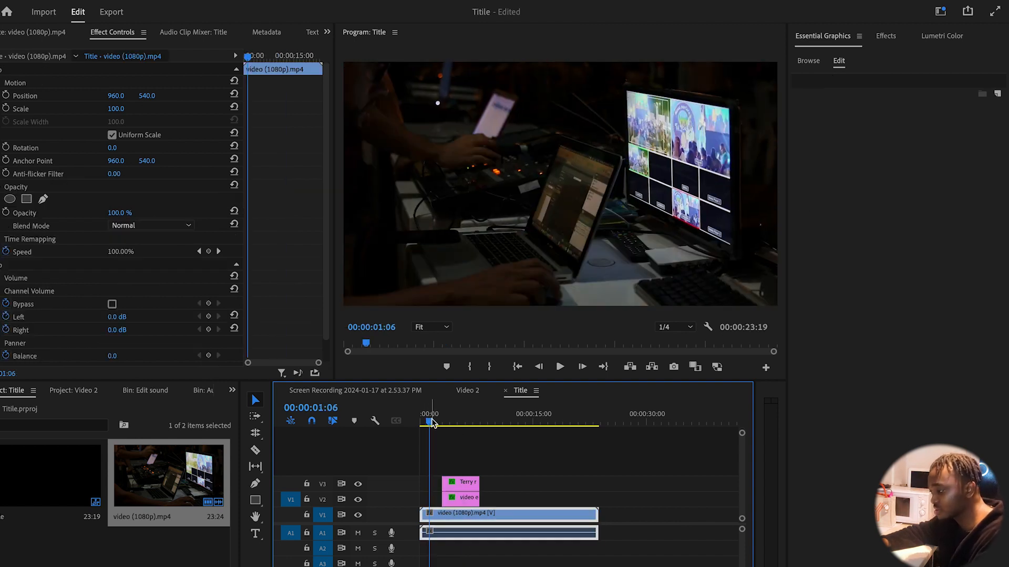
pyautogui.press('space')
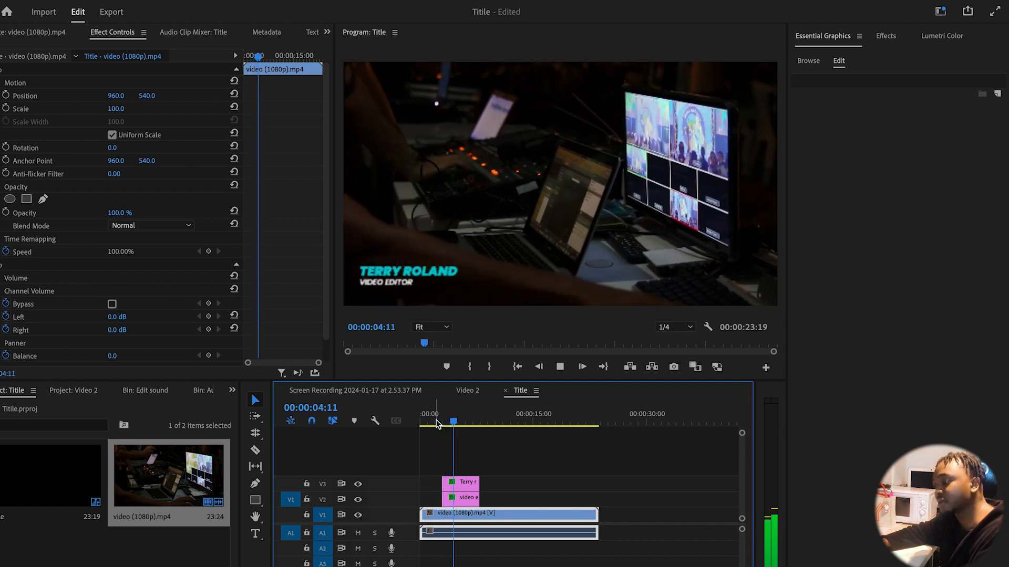
pyautogui.press('space')
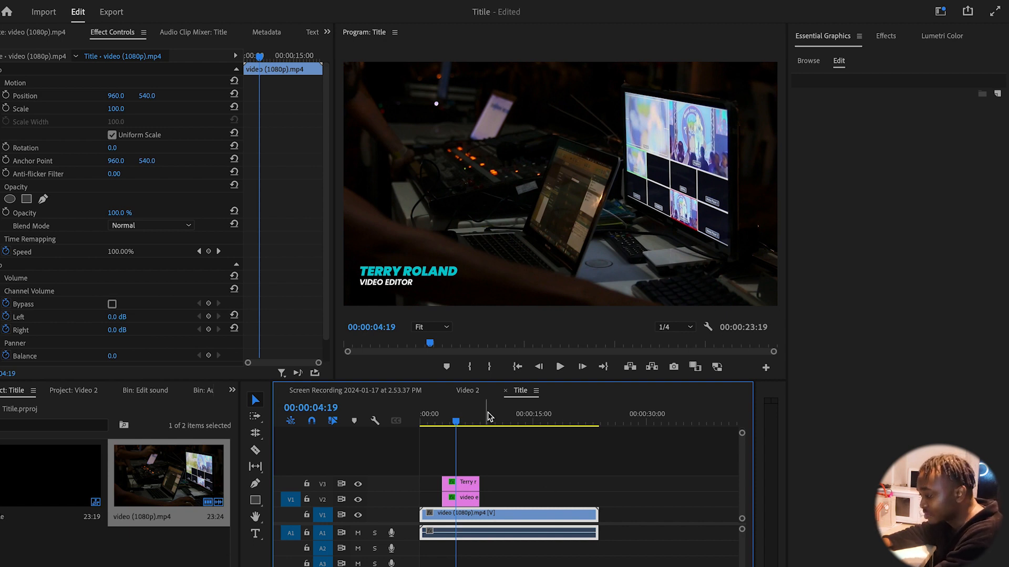
pyautogui.click(510, 418)
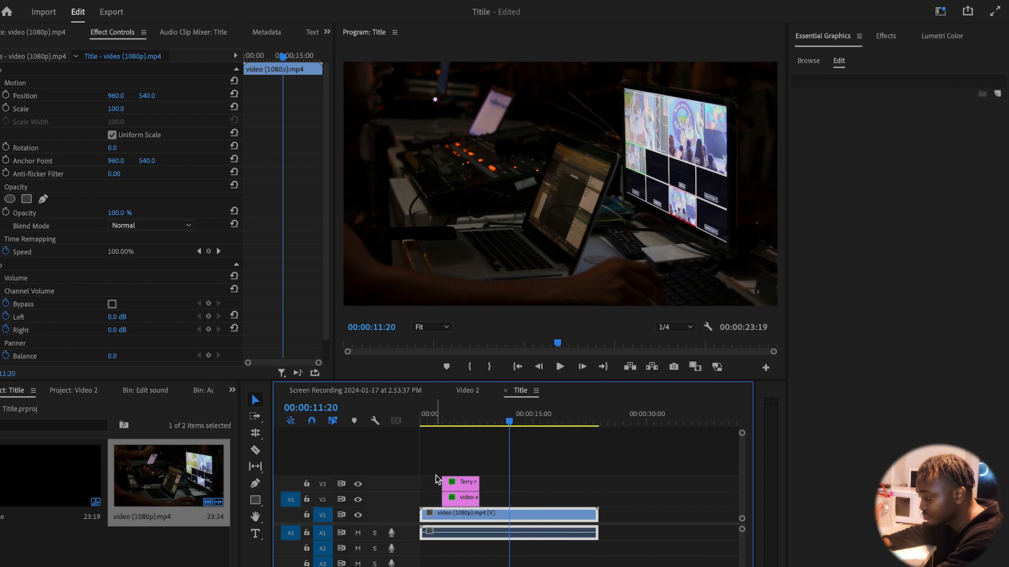
pyautogui.moveTo(457, 478); pyautogui.dragTo(470, 500)
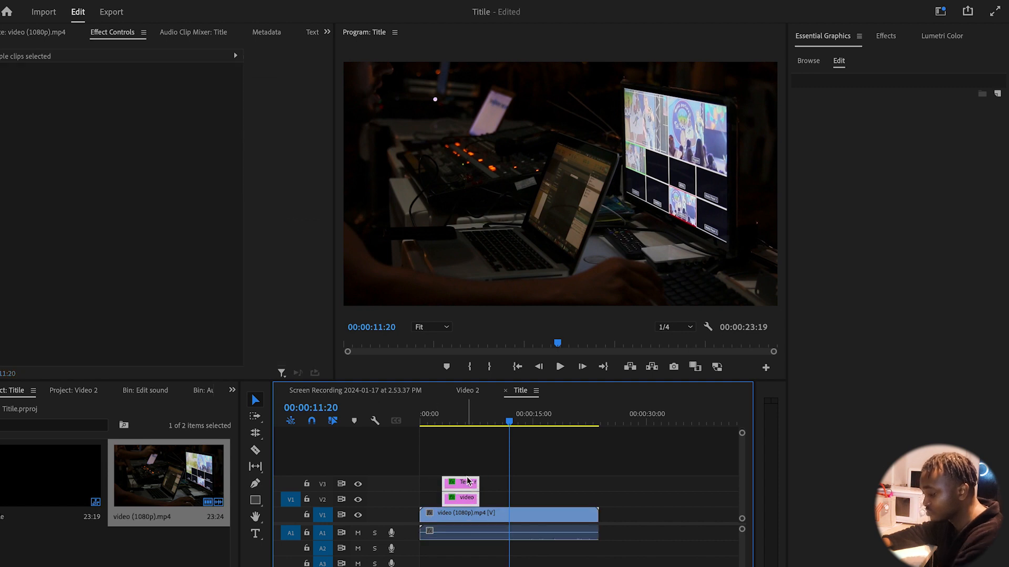
pyautogui.press('Delete')
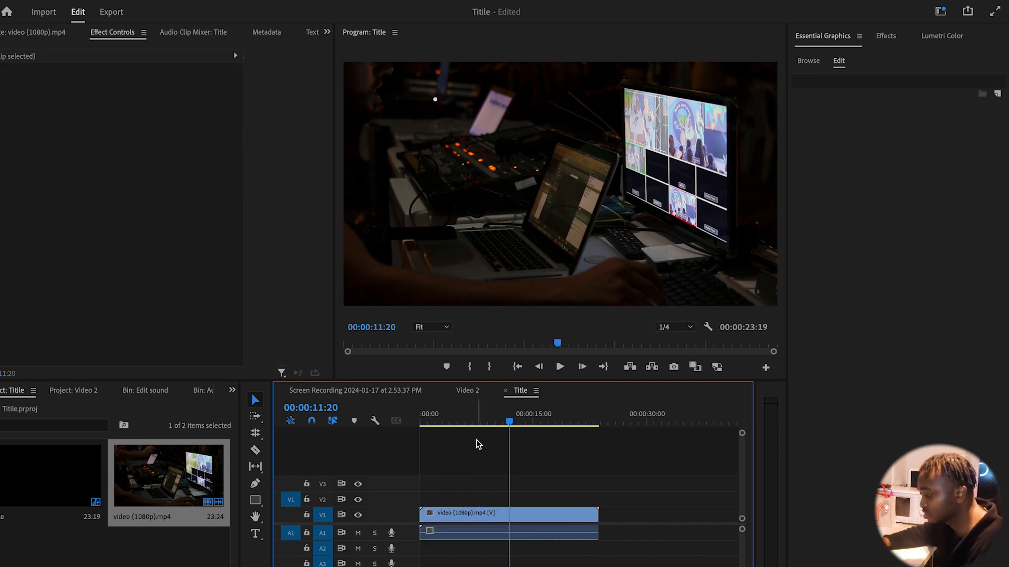
pyautogui.click(458, 419)
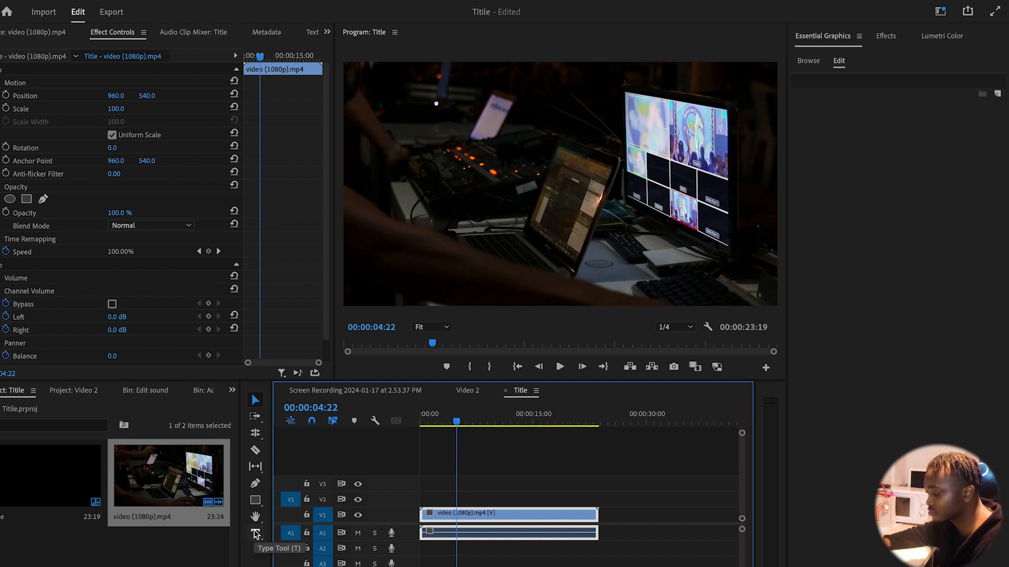
pyautogui.click(256, 534)
pyautogui.click(389, 256)
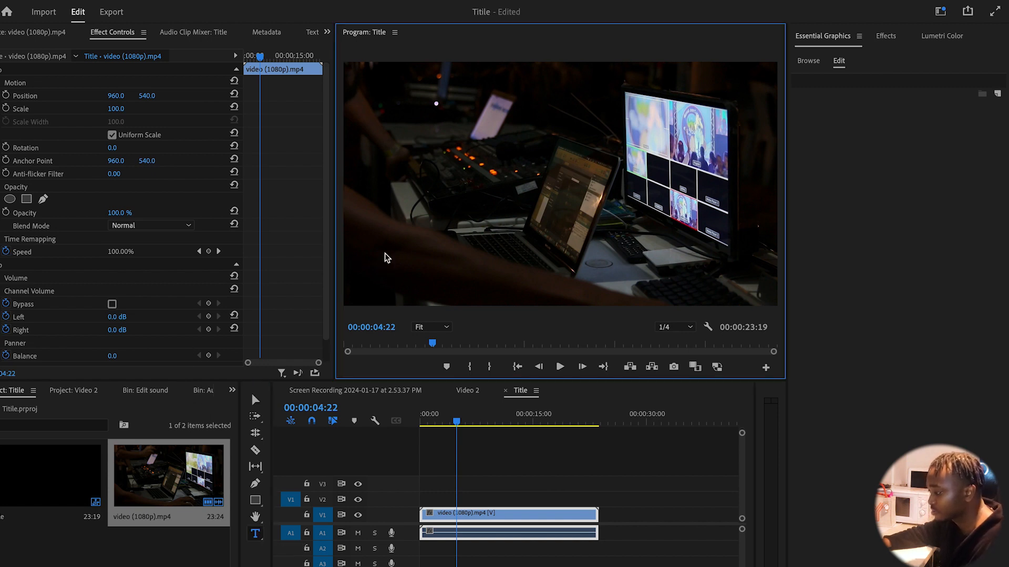
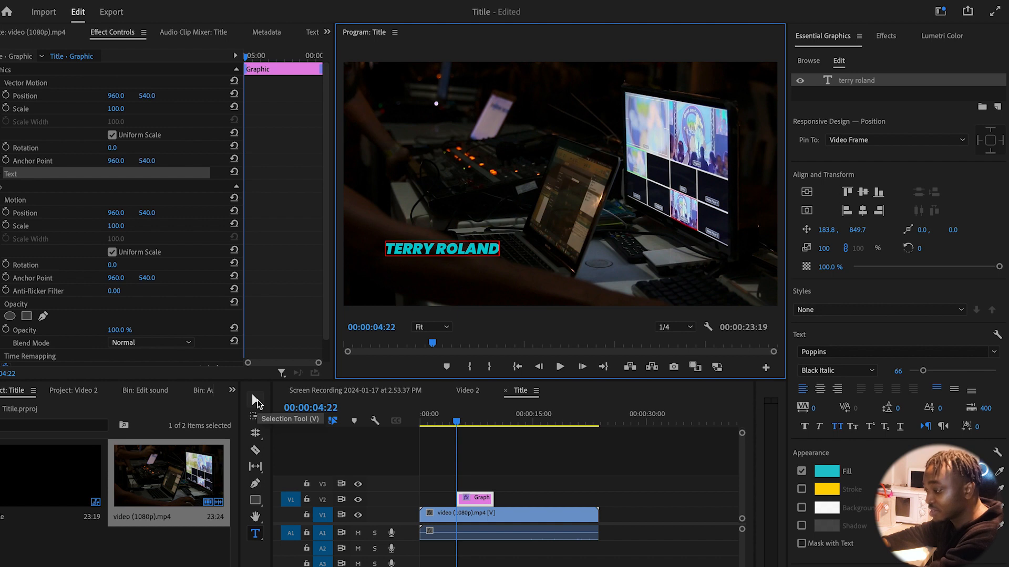
pyautogui.click(257, 402)
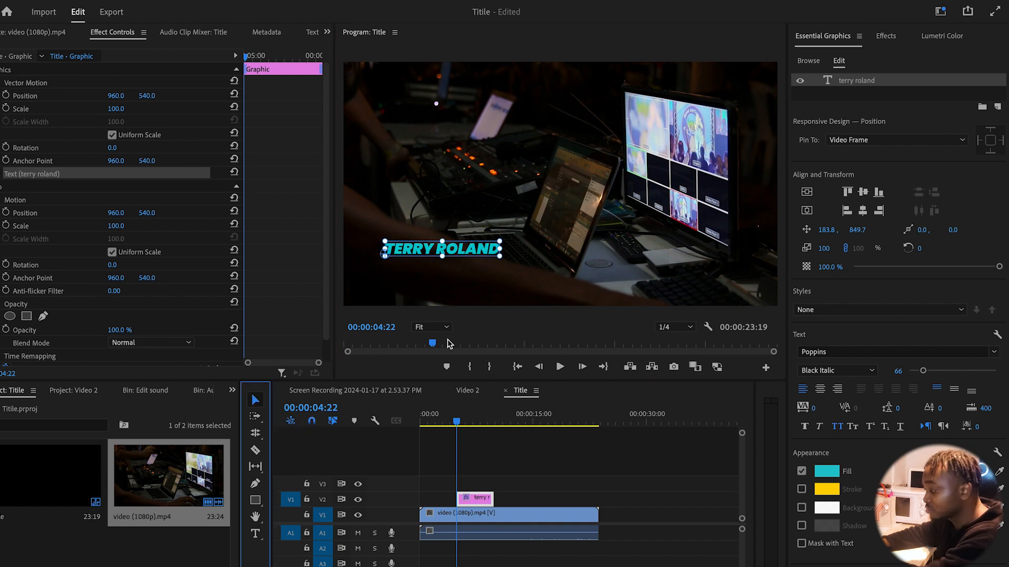
pyautogui.click(829, 472)
pyautogui.moveTo(747, 314); pyautogui.dragTo(676, 368)
pyautogui.click(942, 181)
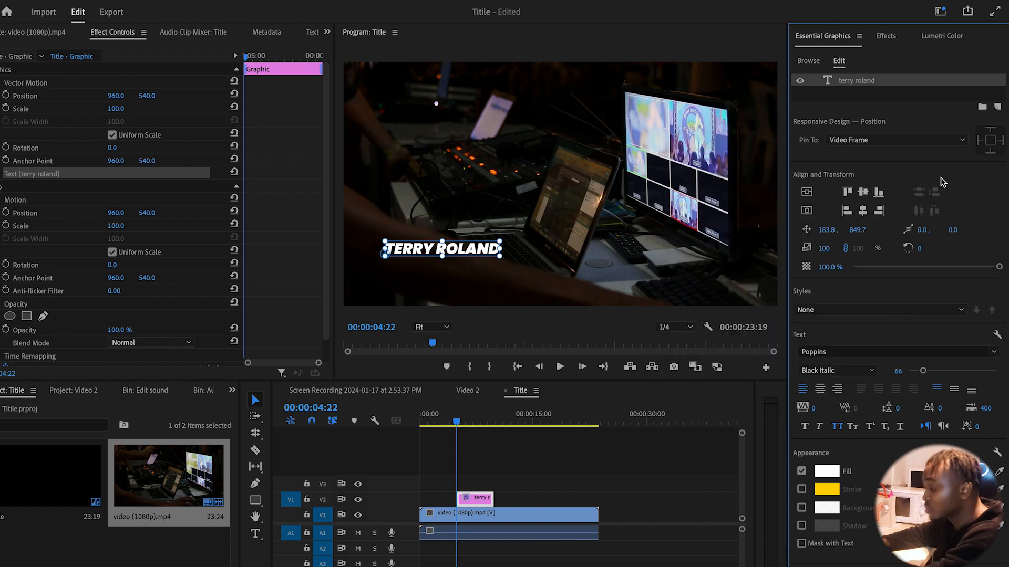
pyautogui.click(520, 420)
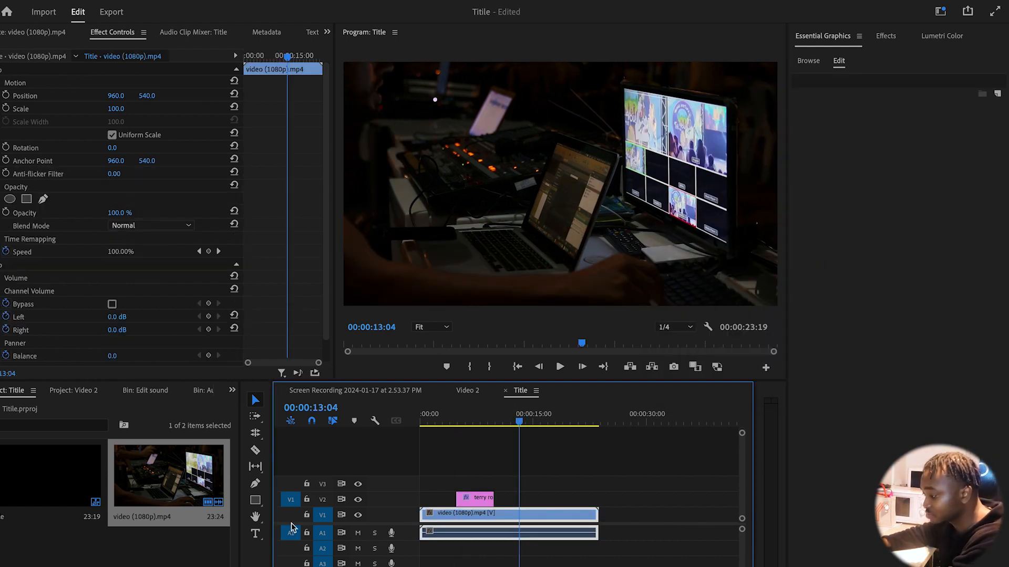
pyautogui.click(255, 534)
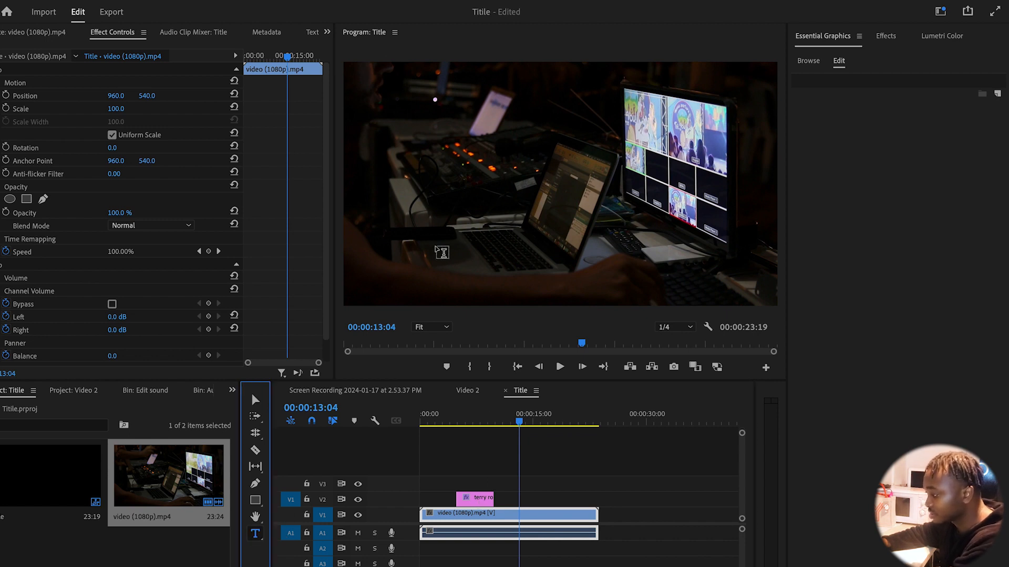
pyautogui.click(427, 254)
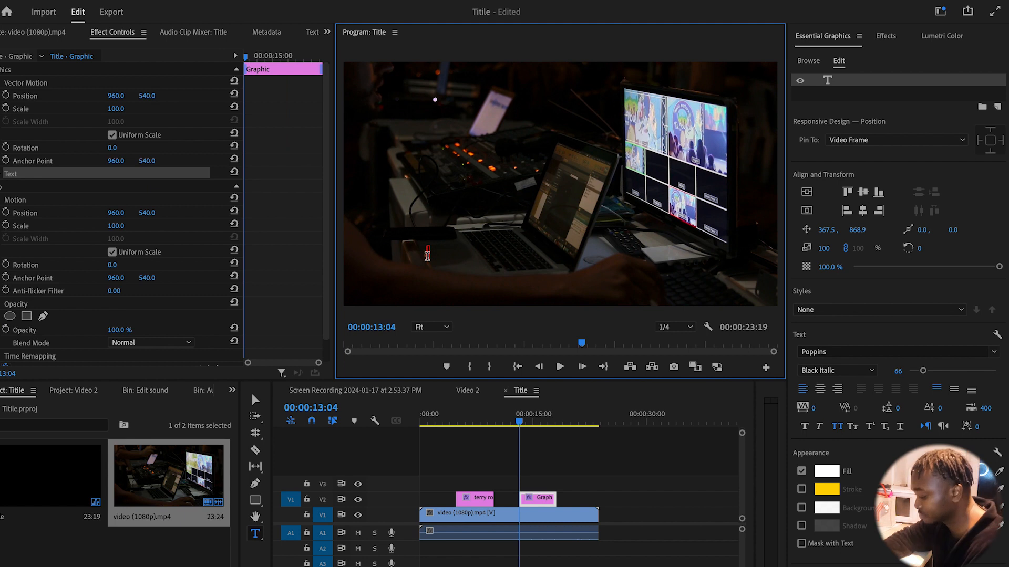
pyautogui.write('video')
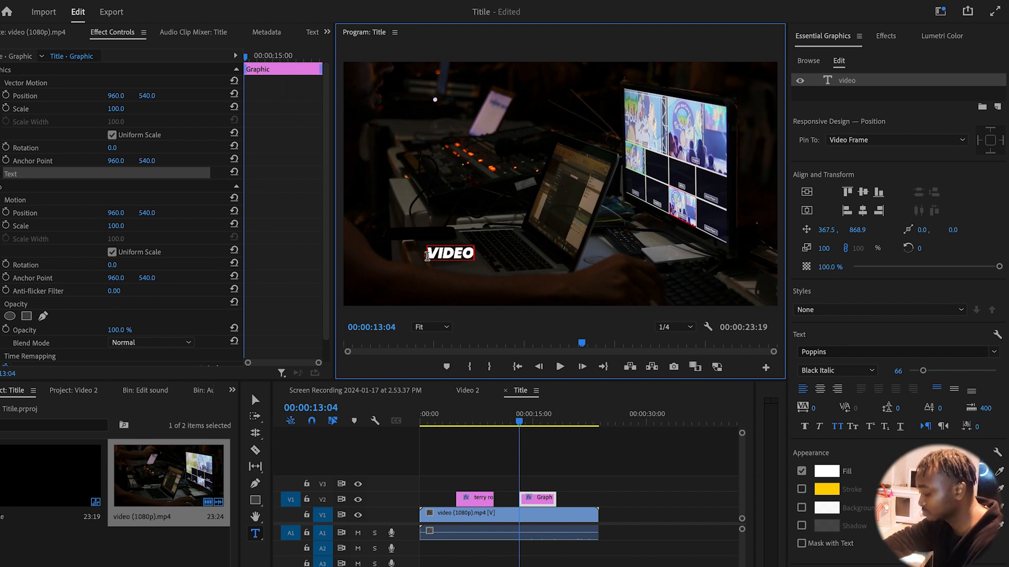
pyautogui.write(' edi')
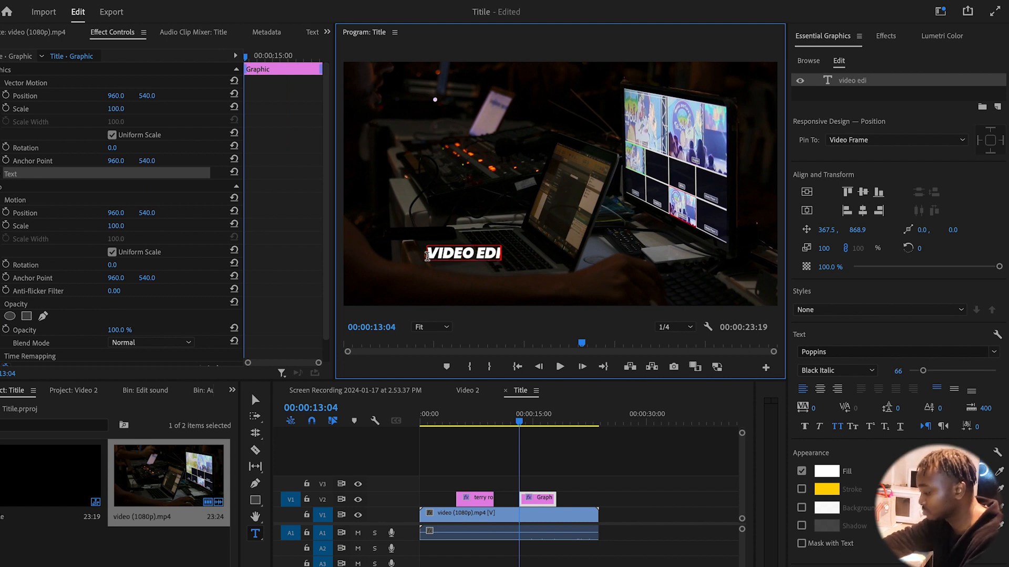
pyautogui.write('tor')
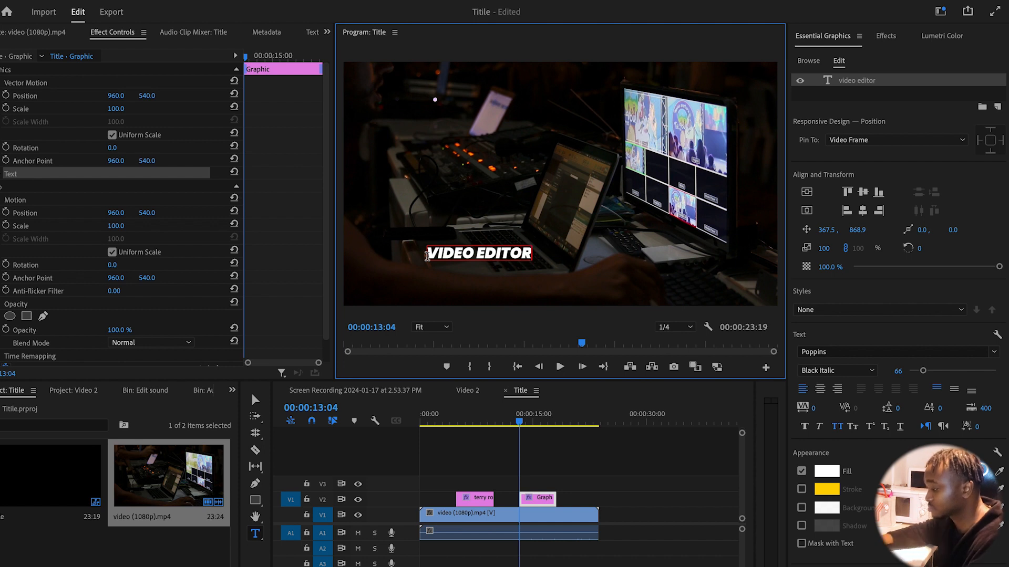
pyautogui.click(258, 399)
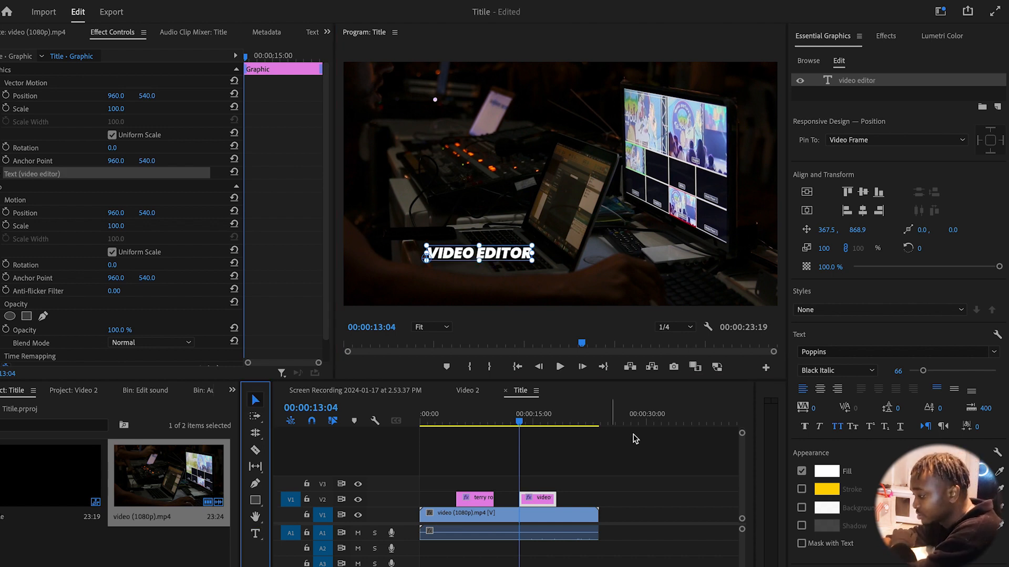
pyautogui.click(474, 497)
pyautogui.moveTo(475, 486); pyautogui.dragTo(476, 483)
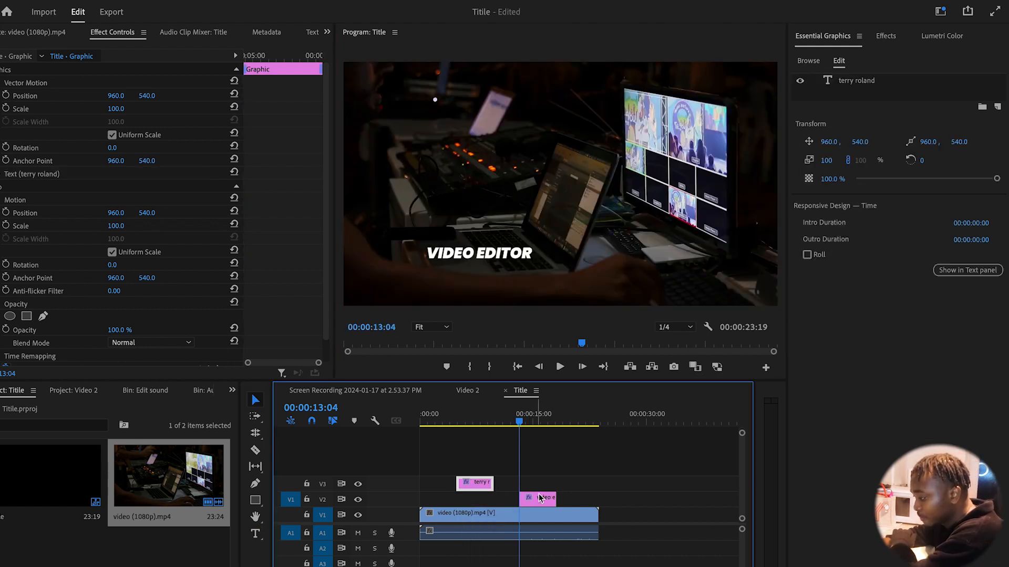
pyautogui.moveTo(539, 500); pyautogui.dragTo(477, 499)
pyautogui.click(472, 416)
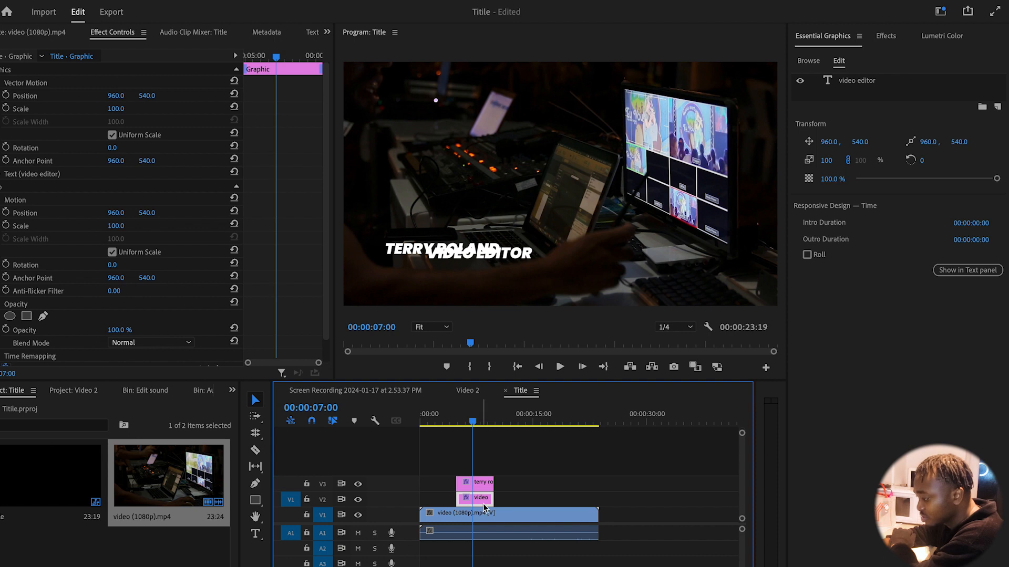
pyautogui.click(521, 258)
pyautogui.moveTo(520, 256); pyautogui.dragTo(479, 268)
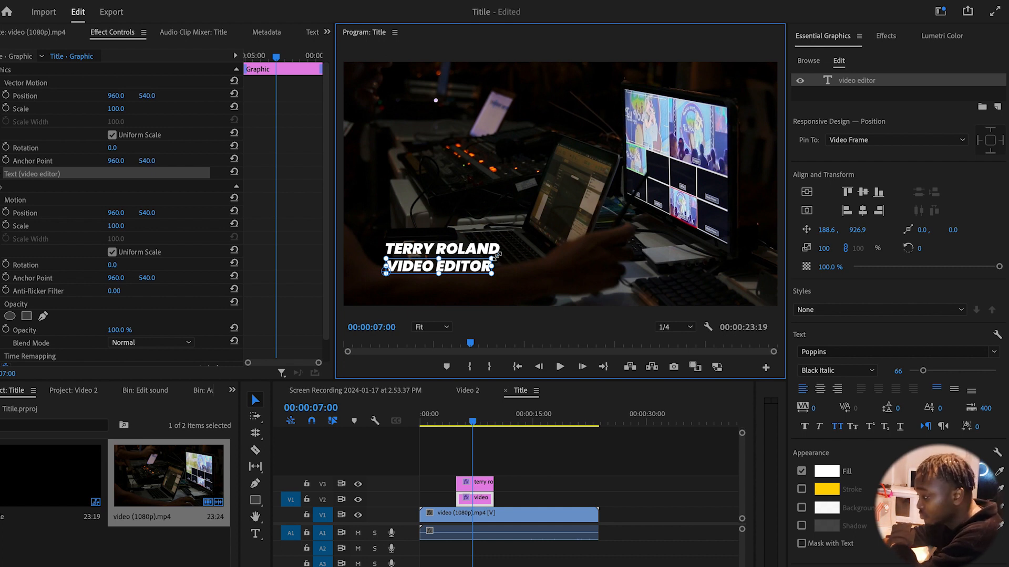
pyautogui.moveTo(483, 256); pyautogui.dragTo(446, 264)
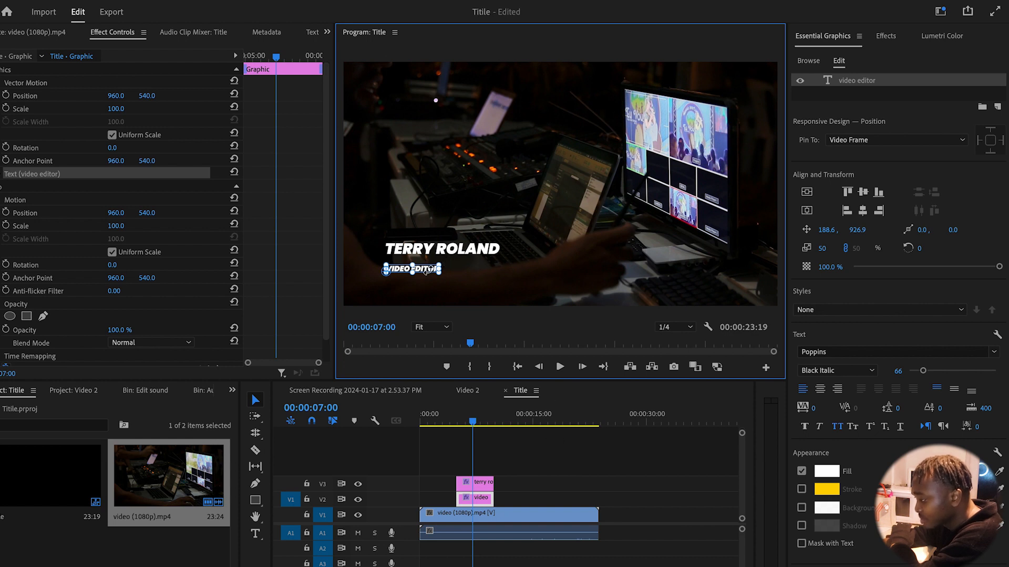
pyautogui.moveTo(426, 273); pyautogui.dragTo(427, 268)
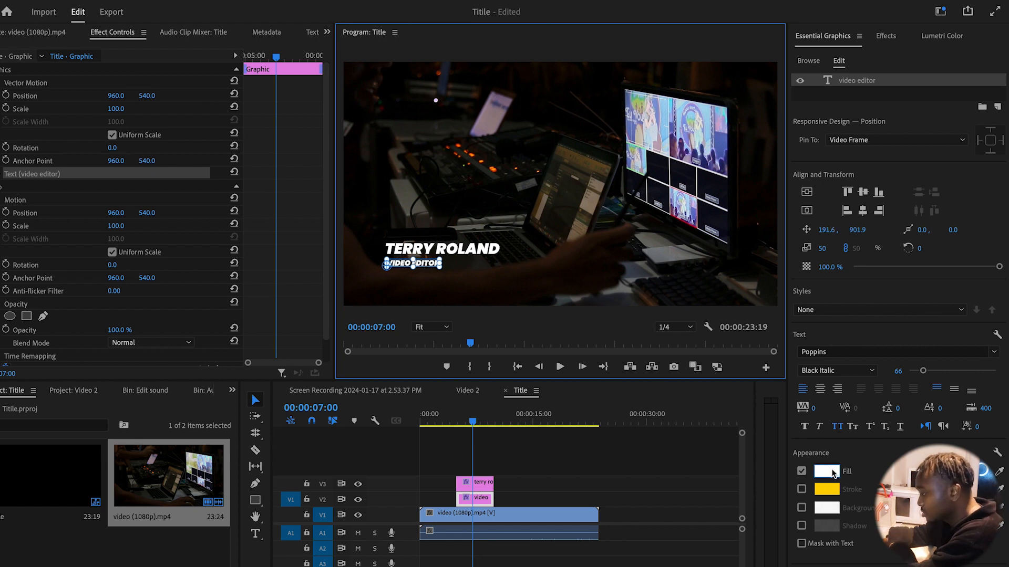
# Set VIDEO EDITOR to SemiBold Italic and nudge Position Y from 540 to 530
pyautogui.click(872, 370)
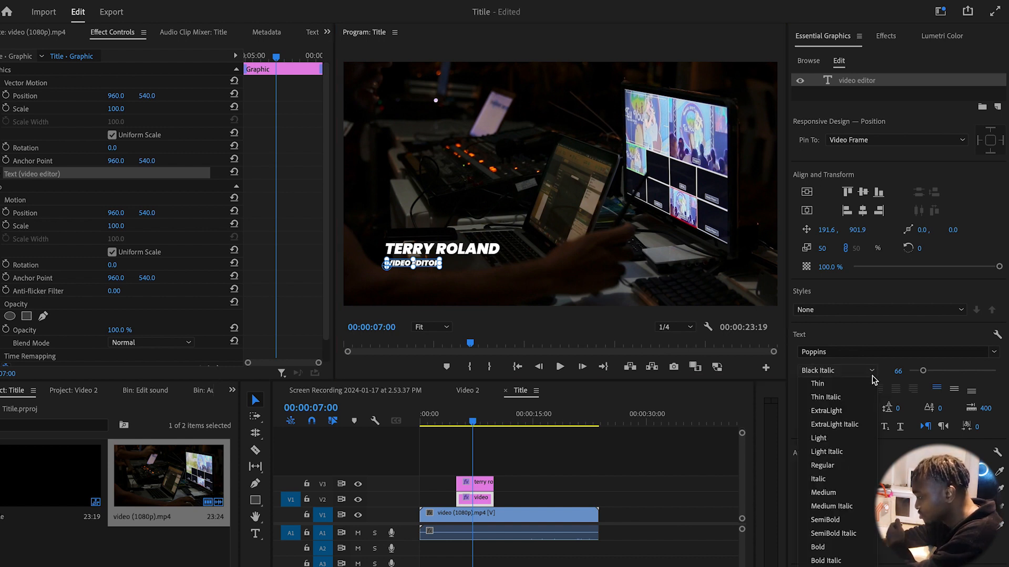
pyautogui.click(833, 520)
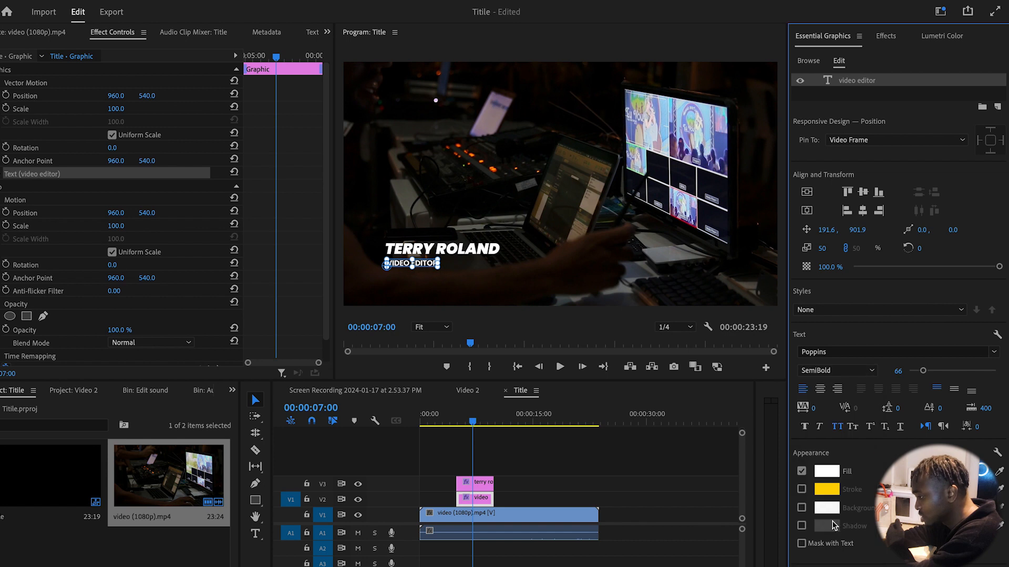
pyautogui.click(870, 371)
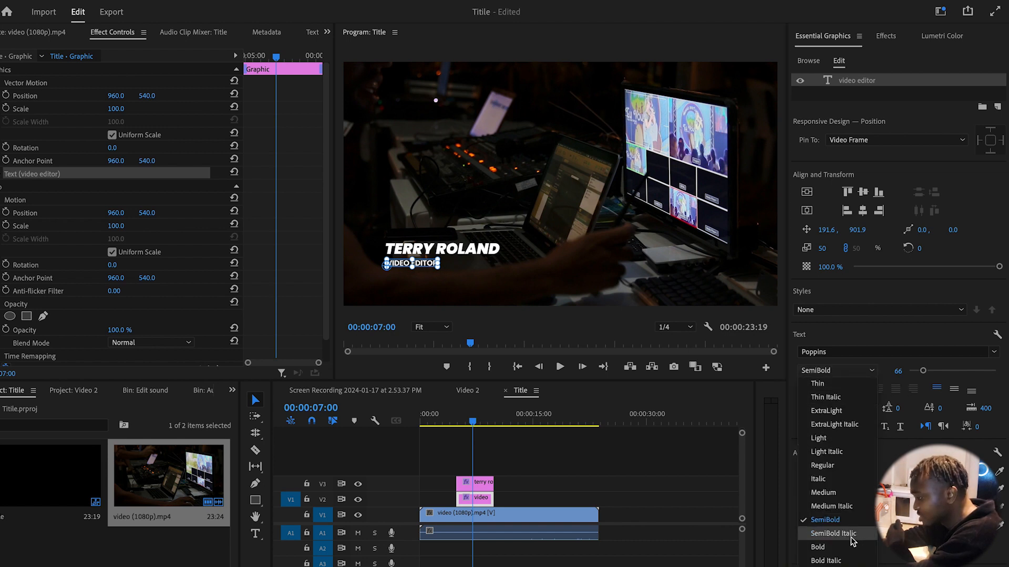
pyautogui.click(834, 534)
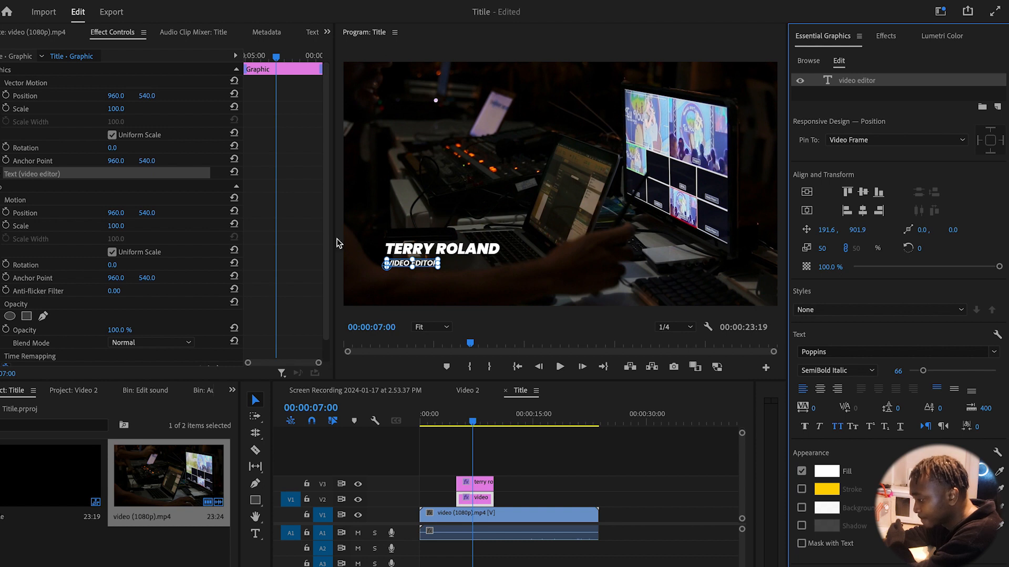
pyautogui.moveTo(149, 213); pyautogui.dragTo(142, 213)
pyautogui.click(451, 422)
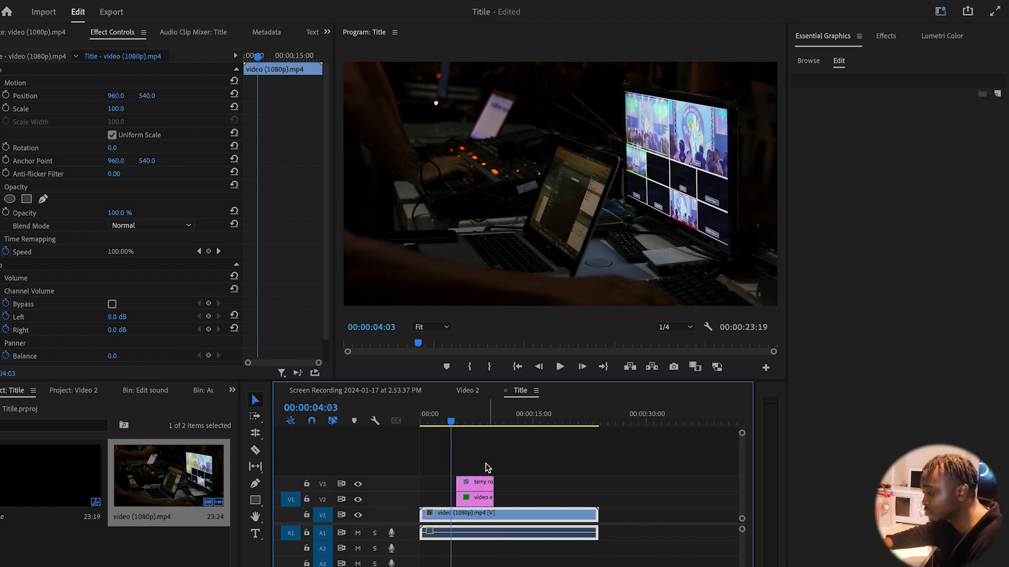
pyautogui.press('space')
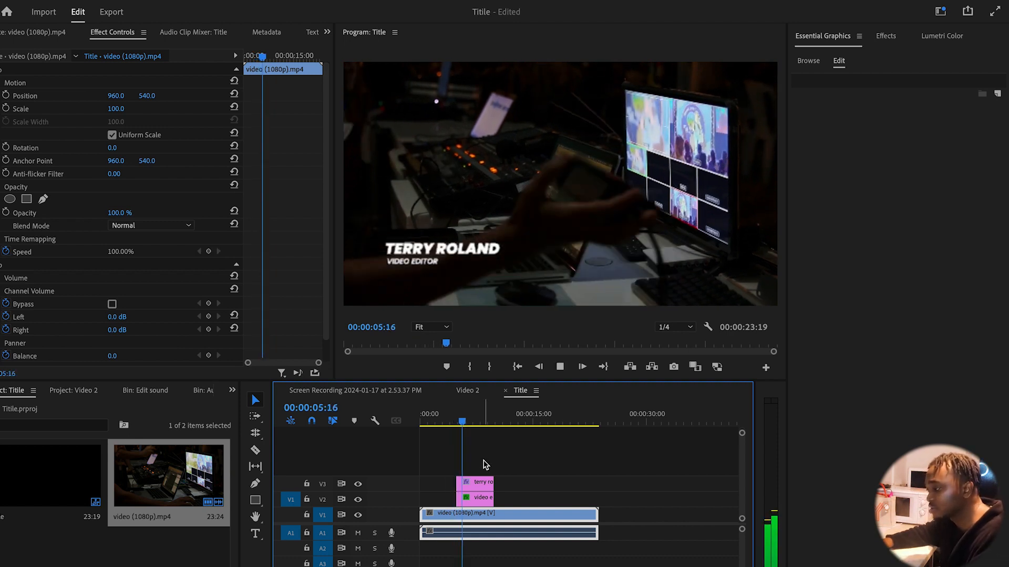
pyautogui.press('space')
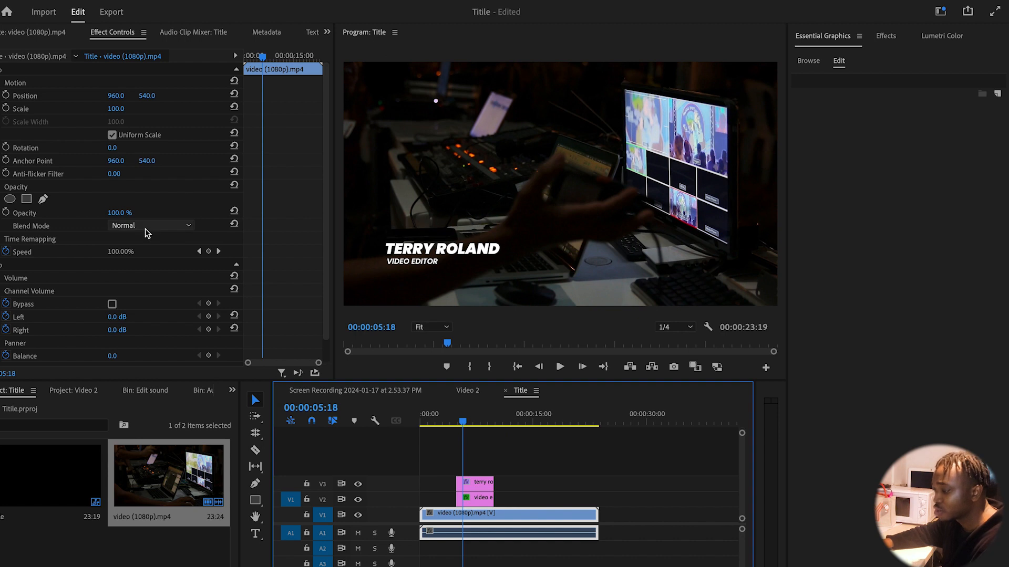
pyautogui.scroll(-1, 161, 270)
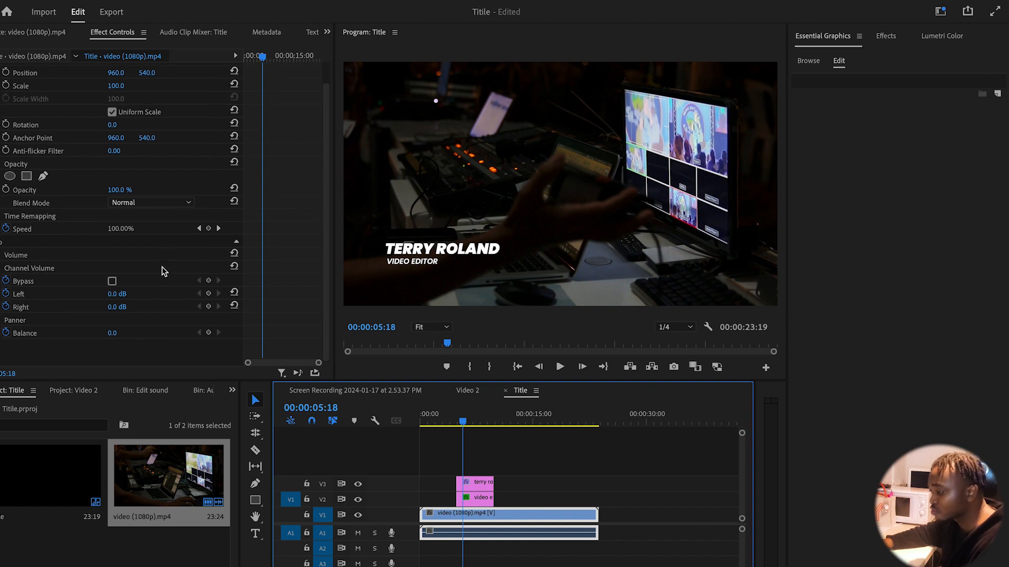
pyautogui.click(478, 483)
pyautogui.scroll(-1, 152, 325)
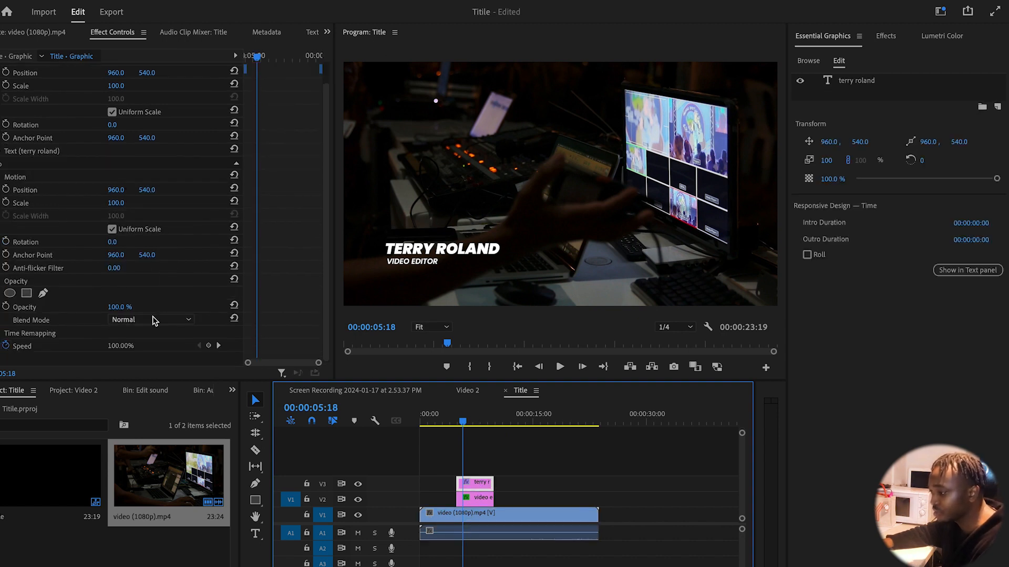
pyautogui.click(27, 294)
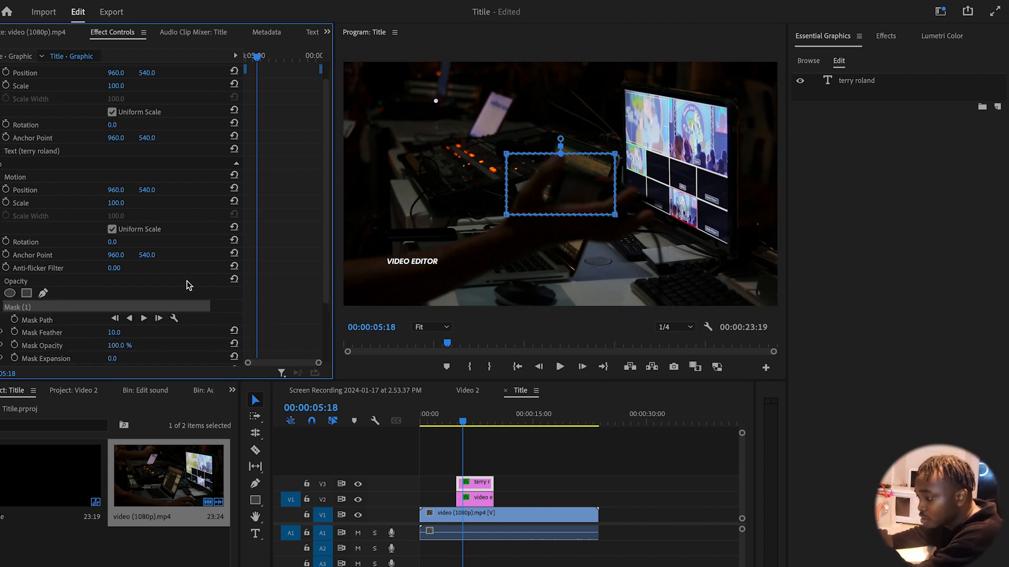
pyautogui.scroll(-3, 188, 286)
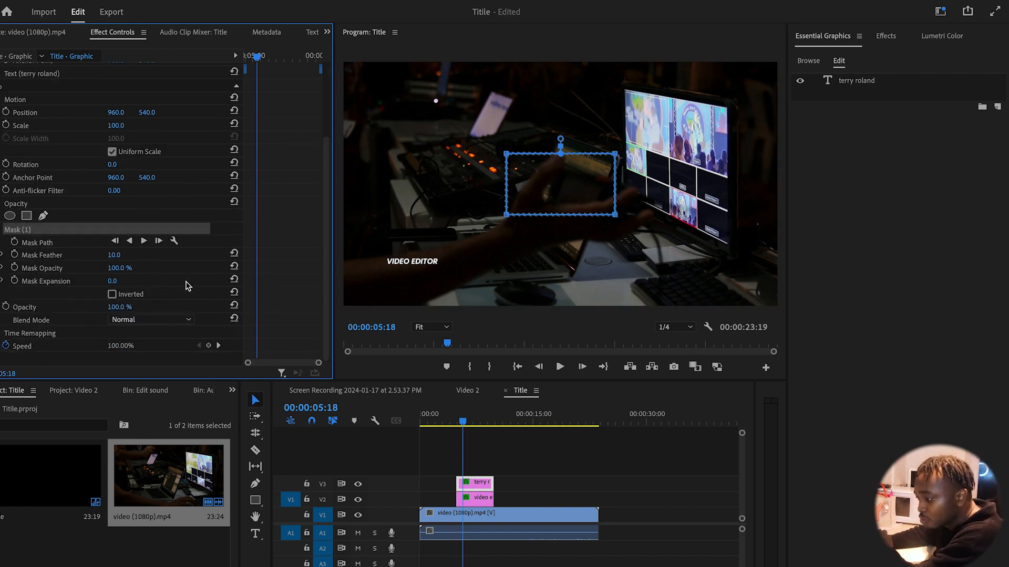
pyautogui.click(113, 295)
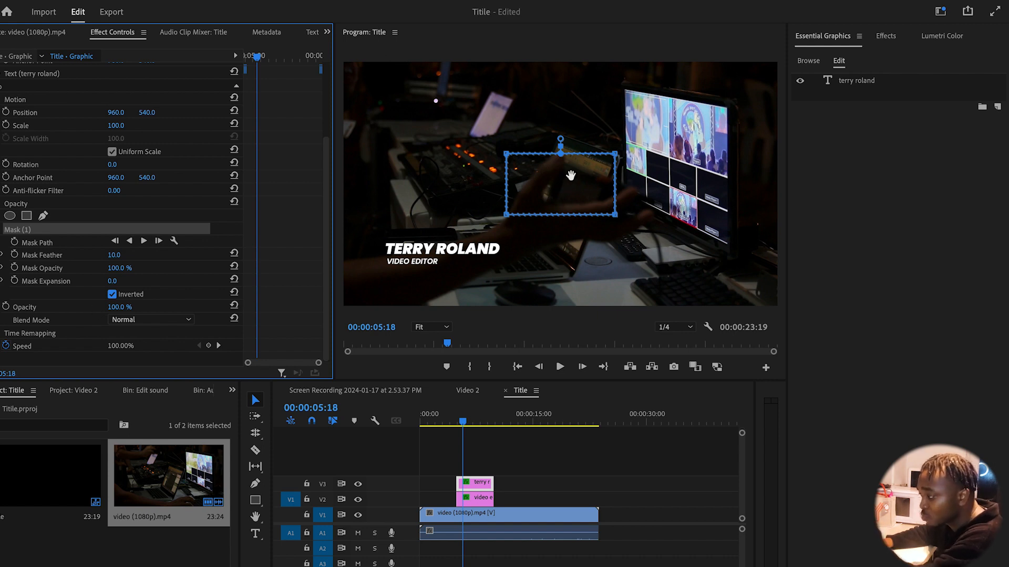
pyautogui.hotkey('ctrl', 's')
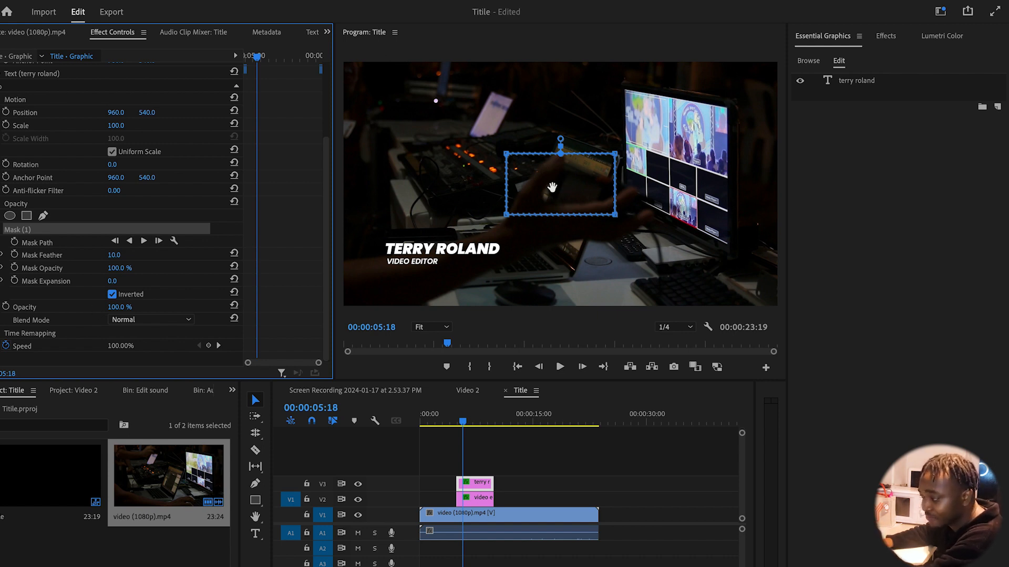
pyautogui.moveTo(552, 188); pyautogui.dragTo(465, 243)
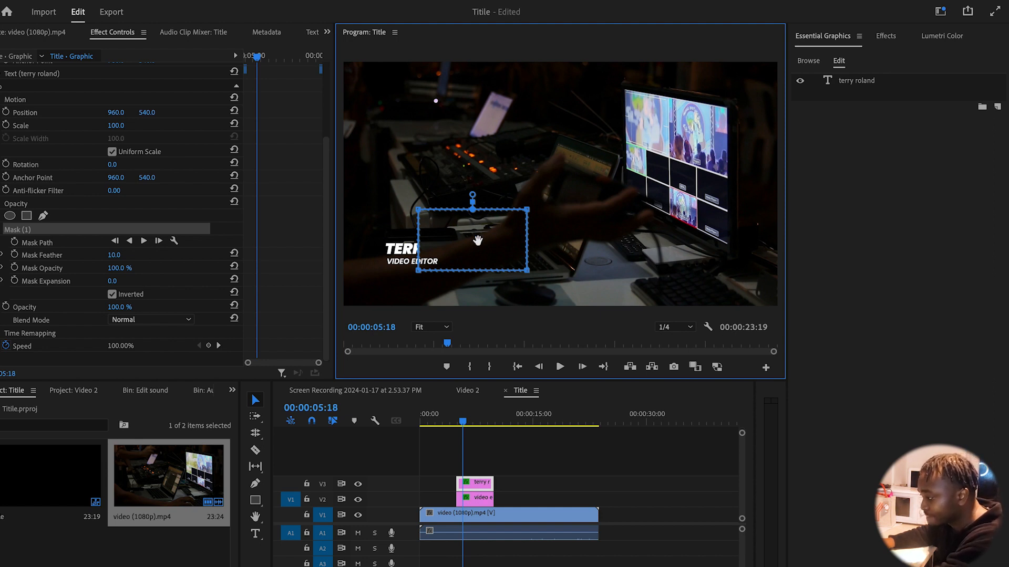
pyautogui.moveTo(477, 240); pyautogui.dragTo(335, 244)
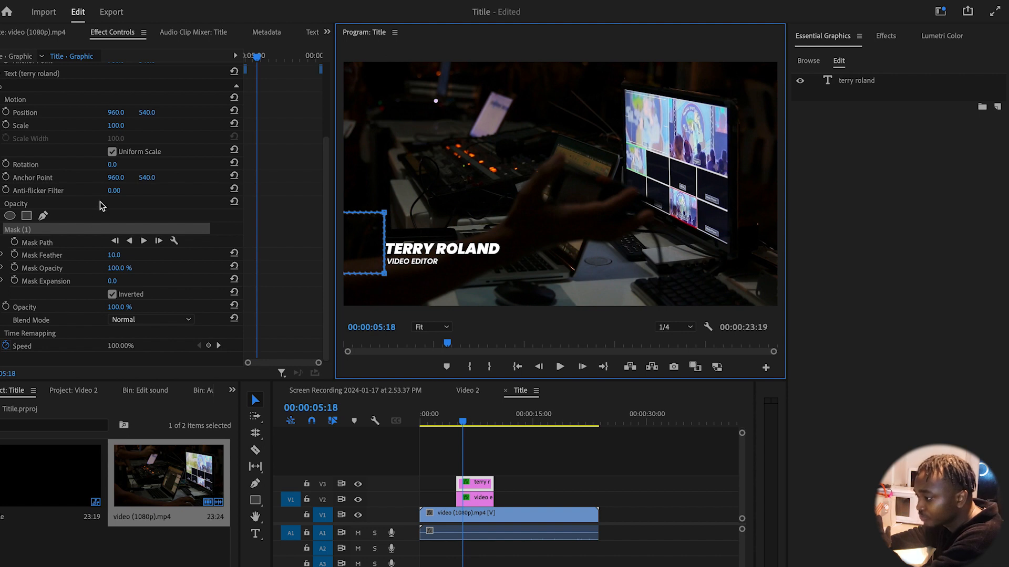
pyautogui.scroll(3, 100, 201)
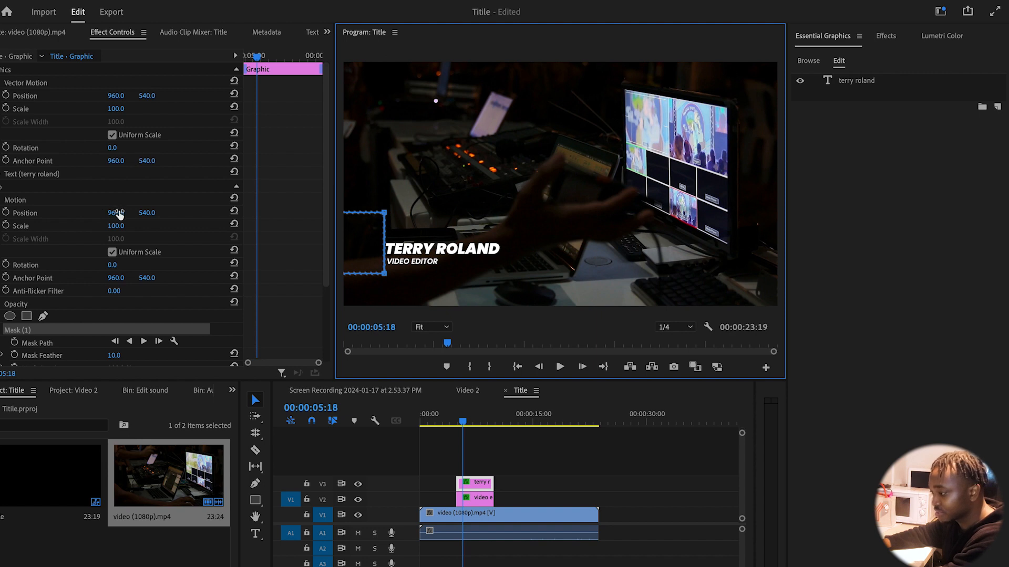
pyautogui.moveTo(115, 213); pyautogui.dragTo(376, 213)
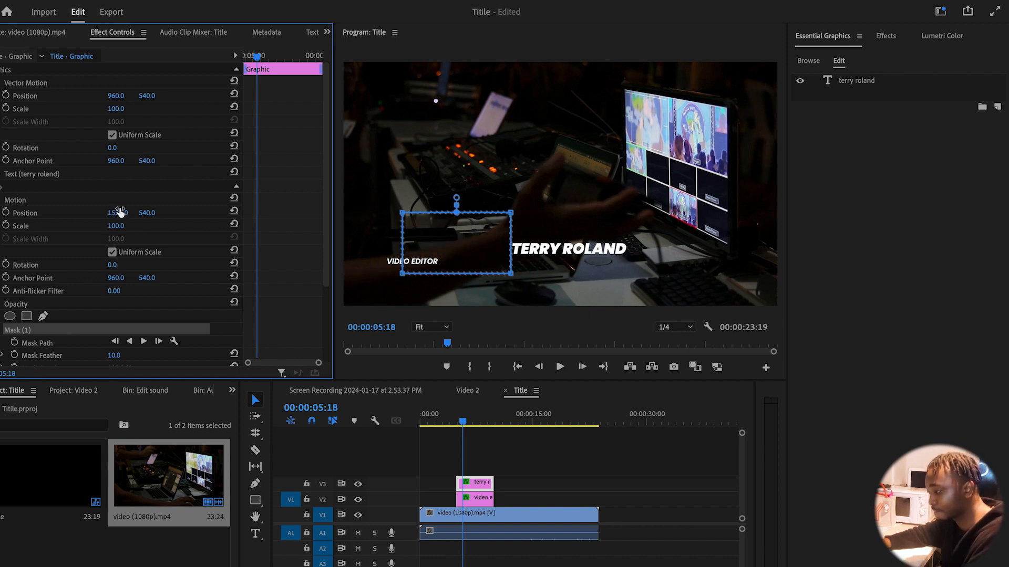
pyautogui.press('super+z')
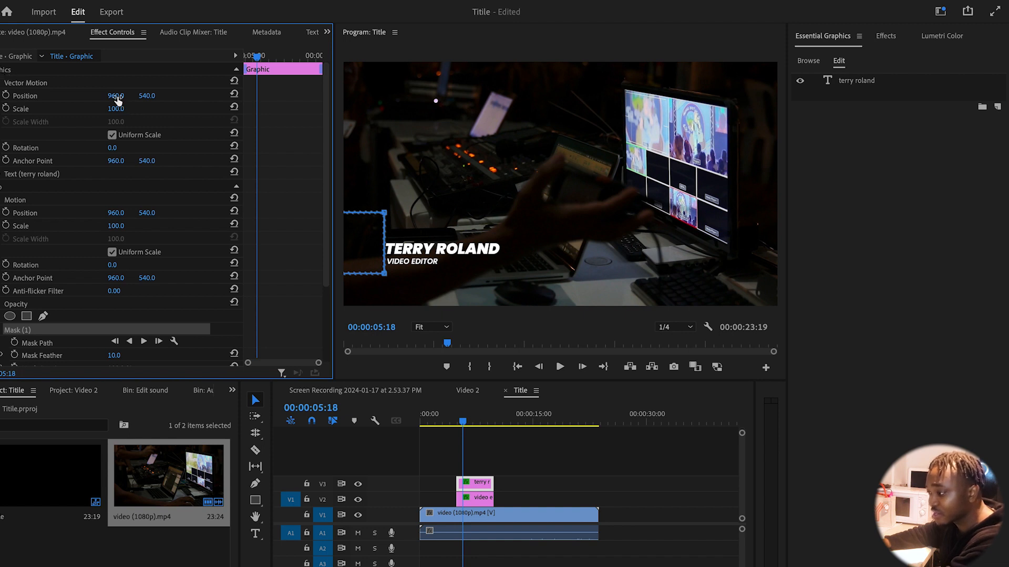
pyautogui.moveTo(115, 96); pyautogui.dragTo(83, 96)
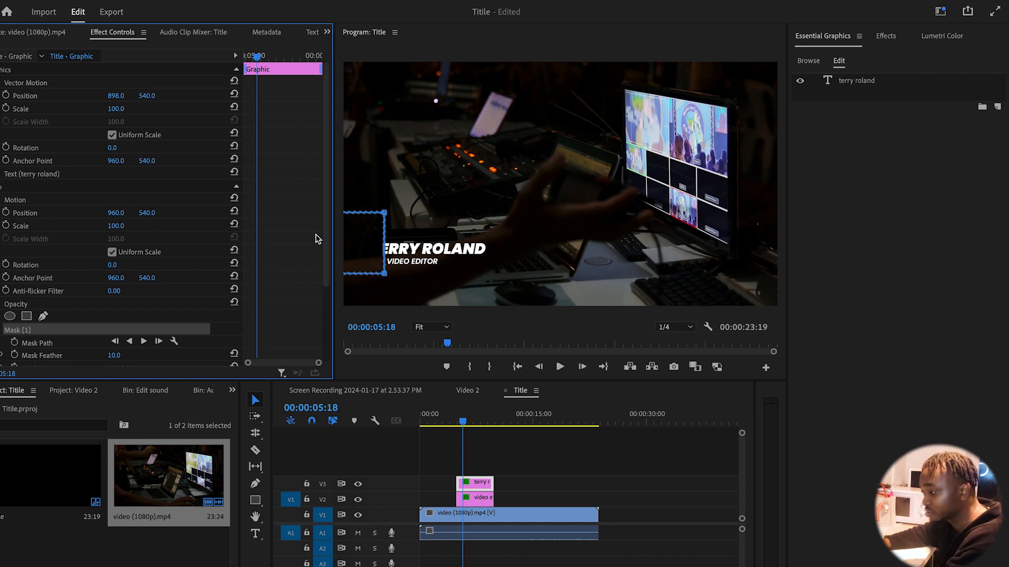
pyautogui.moveTo(117, 98); pyautogui.dragTo(21, 98)
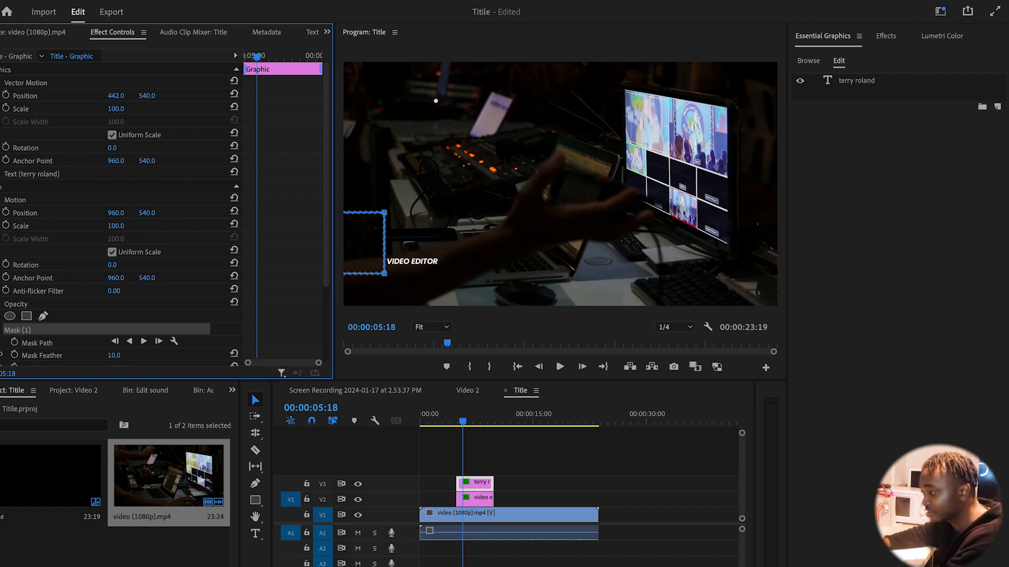
pyautogui.moveTo(122, 96); pyautogui.dragTo(242, 96)
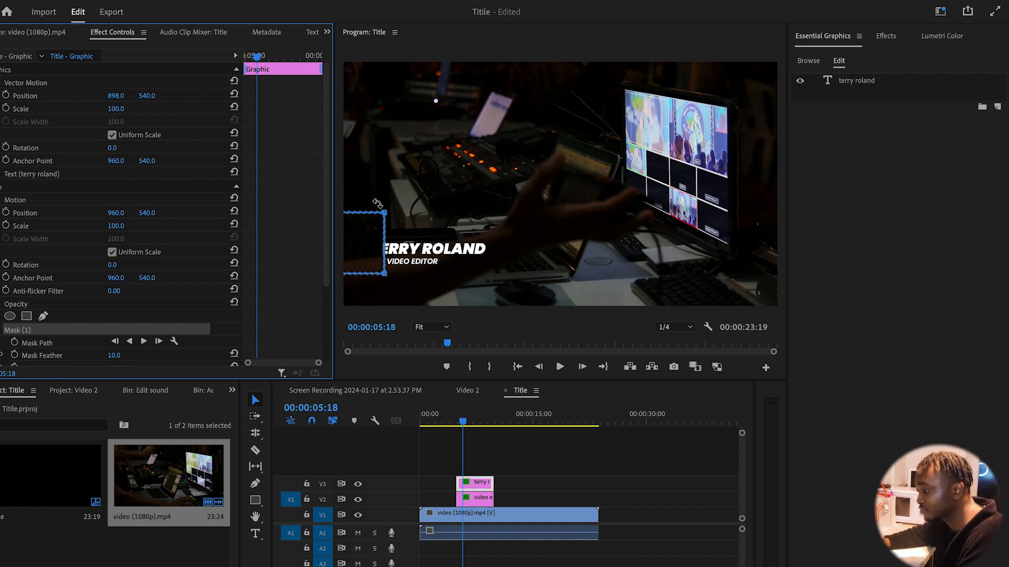
pyautogui.press('super+z')
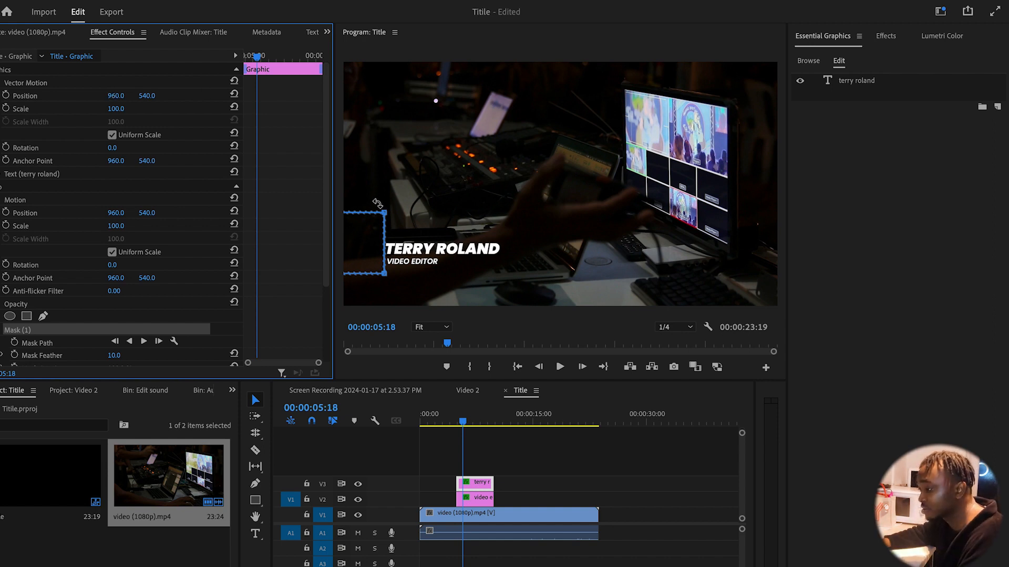
# Turn on the name graphic's Position stopwatch to keyframe X 960 at 00:00:05:18
pyautogui.click(6, 96)
pyautogui.moveTo(258, 60); pyautogui.dragTo(245, 58)
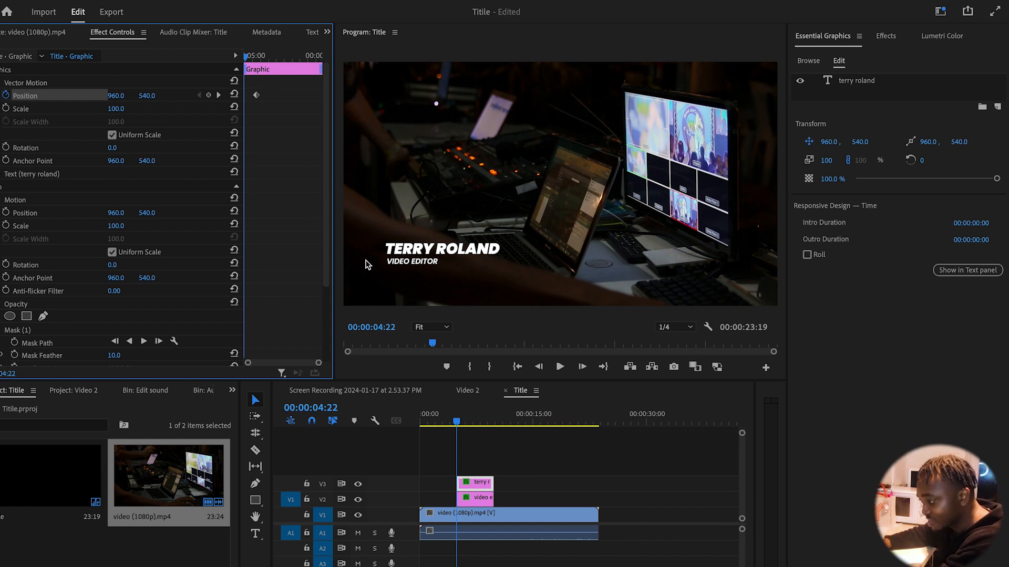
pyautogui.click(15, 200)
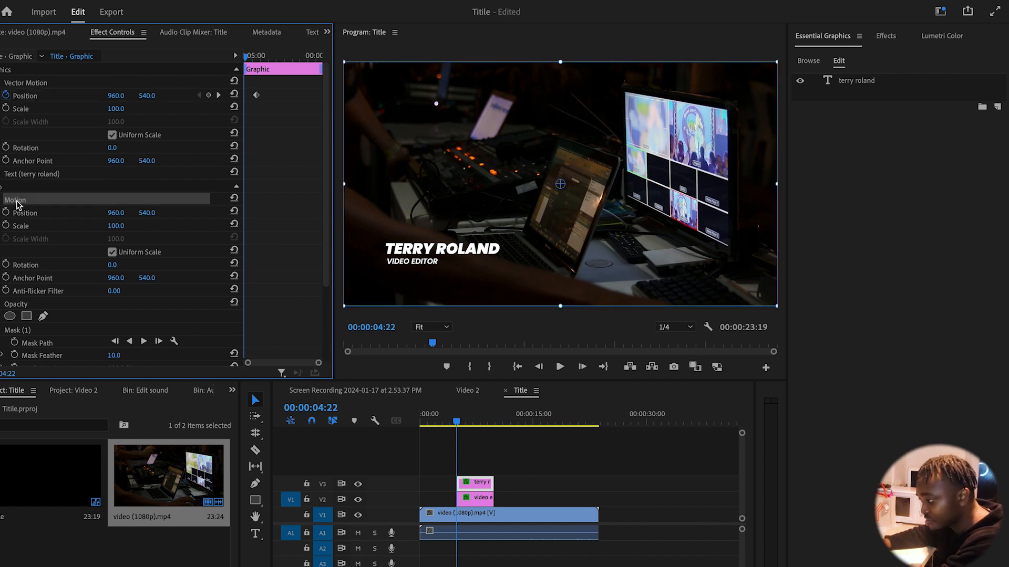
pyautogui.click(471, 467)
pyautogui.click(466, 418)
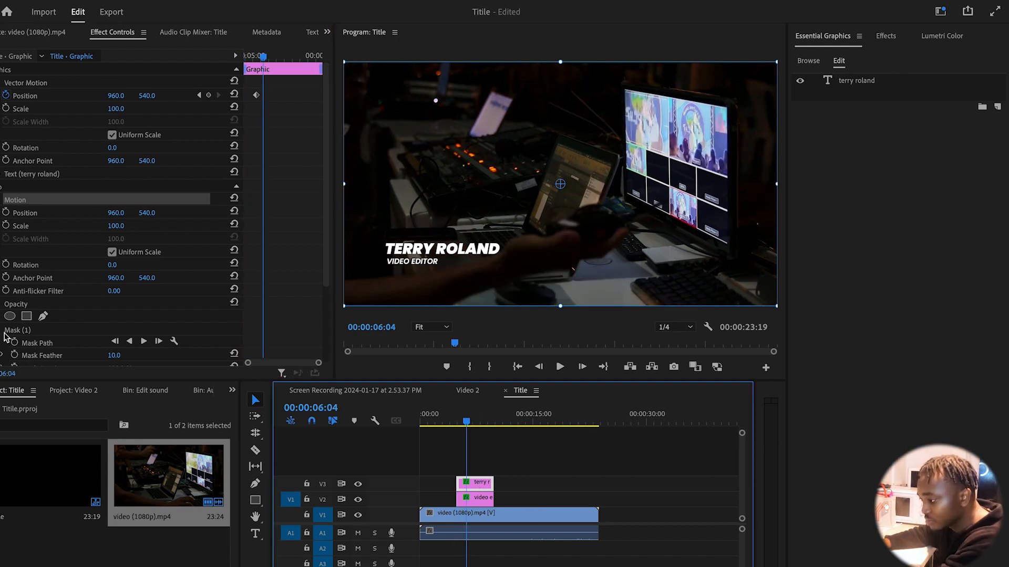
pyautogui.click(15, 305)
pyautogui.click(15, 330)
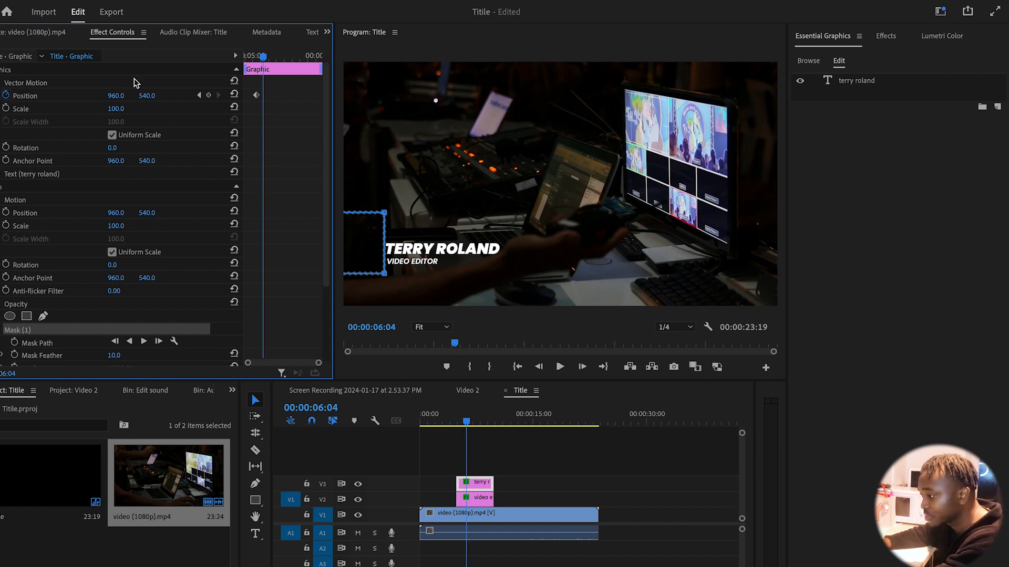
pyautogui.moveTo(264, 59); pyautogui.dragTo(219, 70)
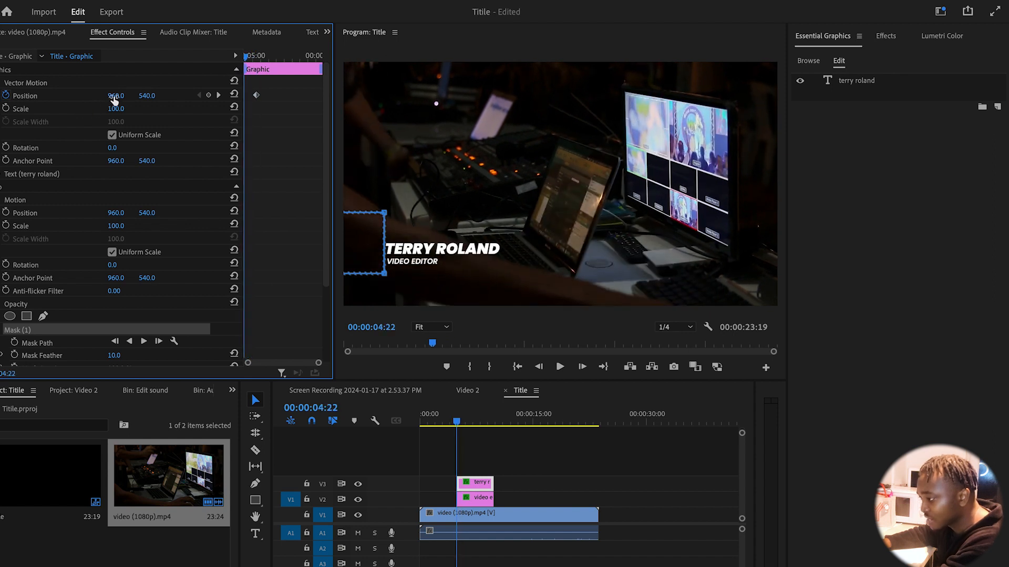
pyautogui.moveTo(116, 95); pyautogui.dragTo(3, 95)
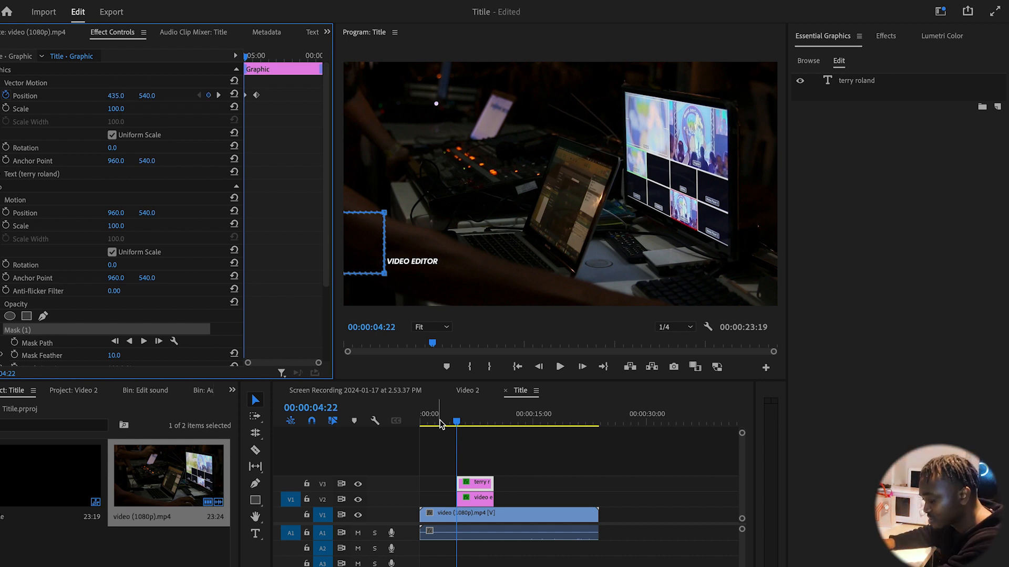
pyautogui.click(446, 415)
pyautogui.press('space')
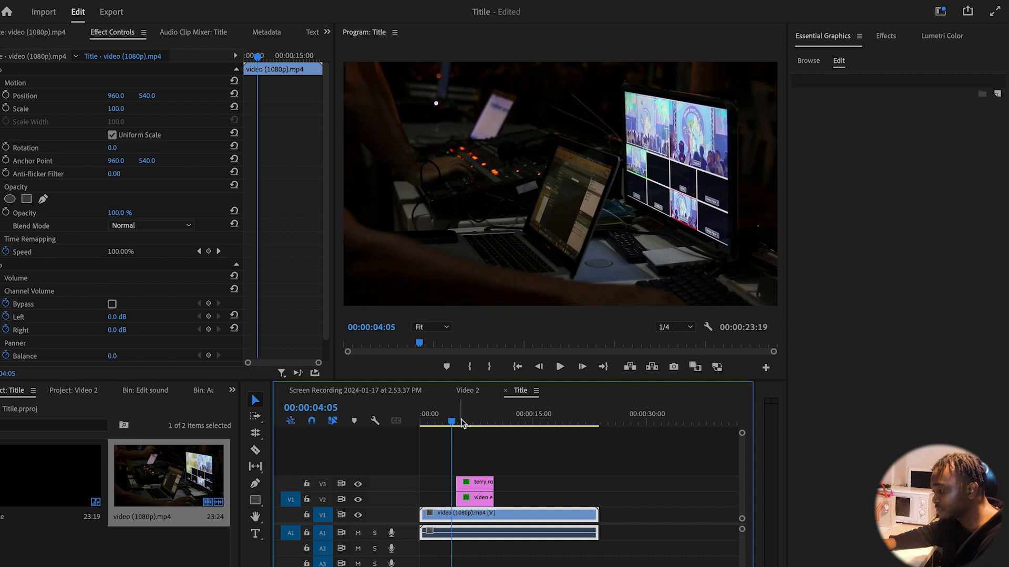
pyautogui.press('space')
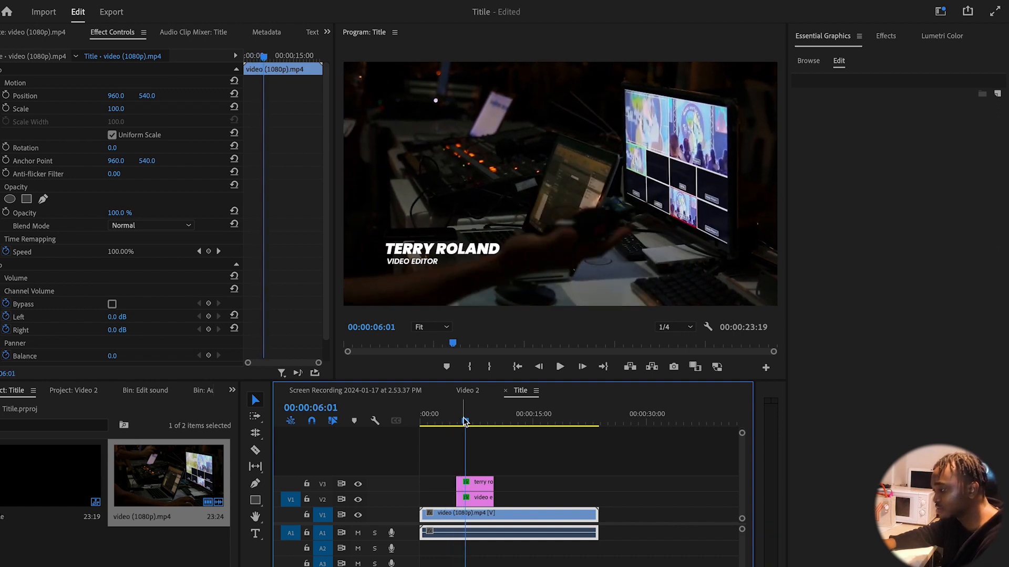
pyautogui.moveTo(464, 421); pyautogui.dragTo(435, 423)
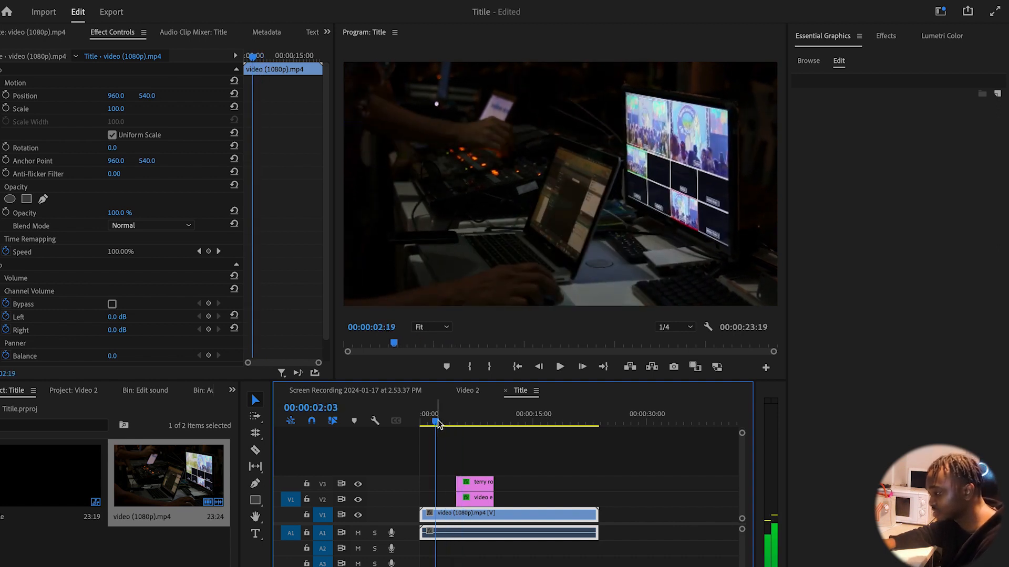
pyautogui.press('space')
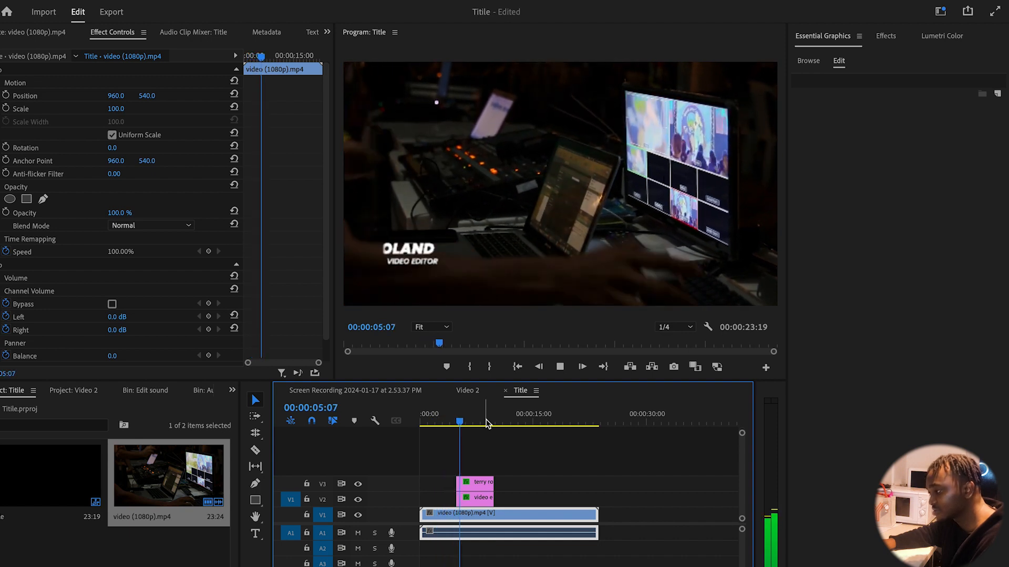
pyautogui.press('space')
pyautogui.moveTo(464, 424); pyautogui.dragTo(446, 428)
pyautogui.press('space')
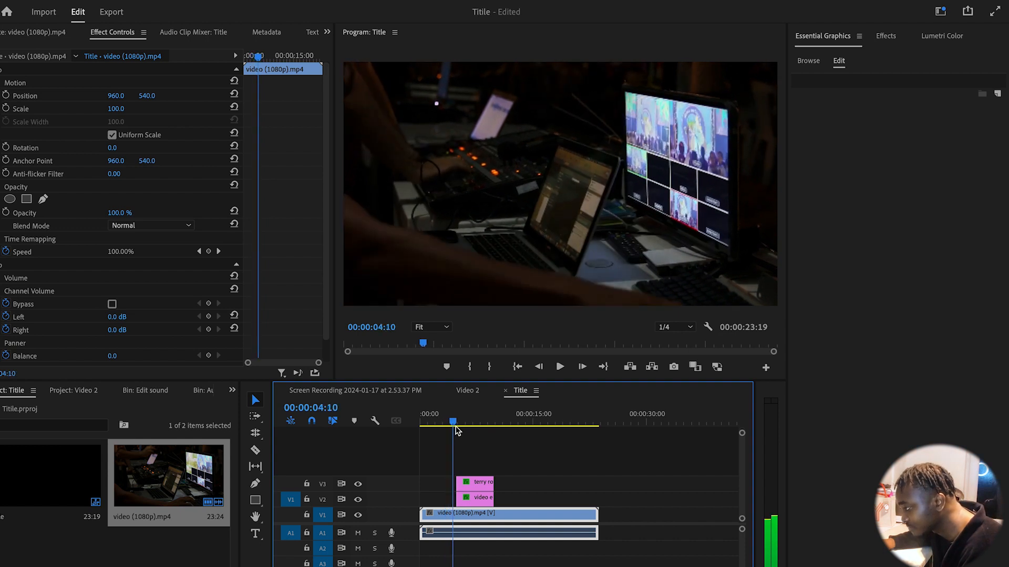
pyautogui.press('space')
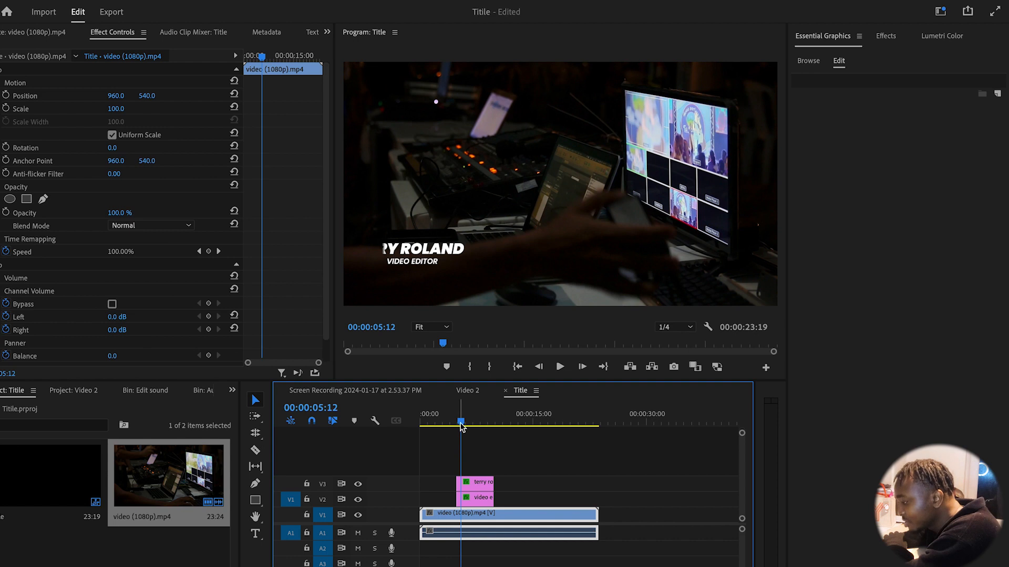
pyautogui.moveTo(461, 426); pyautogui.dragTo(464, 425)
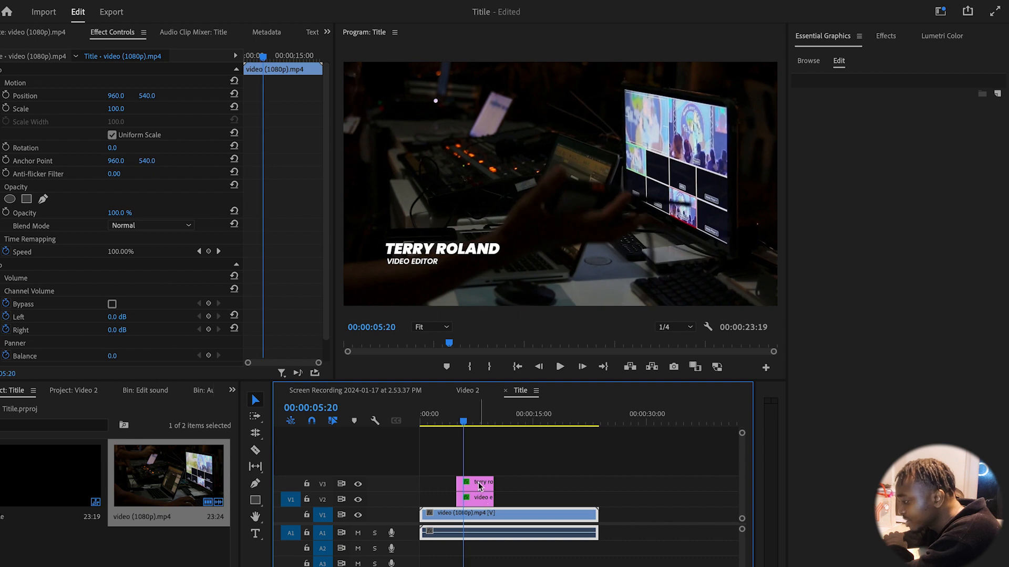
pyautogui.click(459, 424)
pyautogui.click(473, 483)
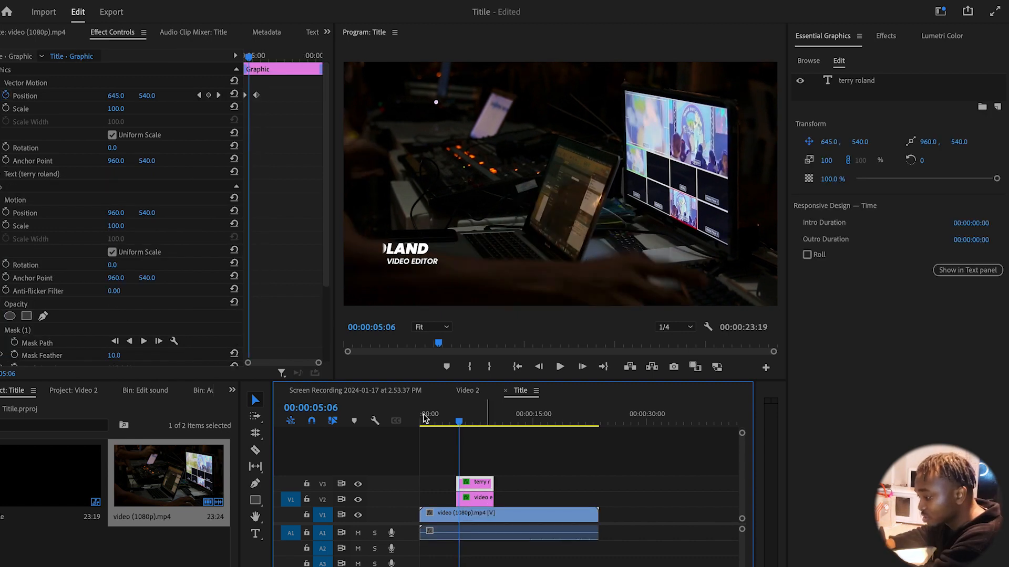
pyautogui.scroll(-4, 126, 313)
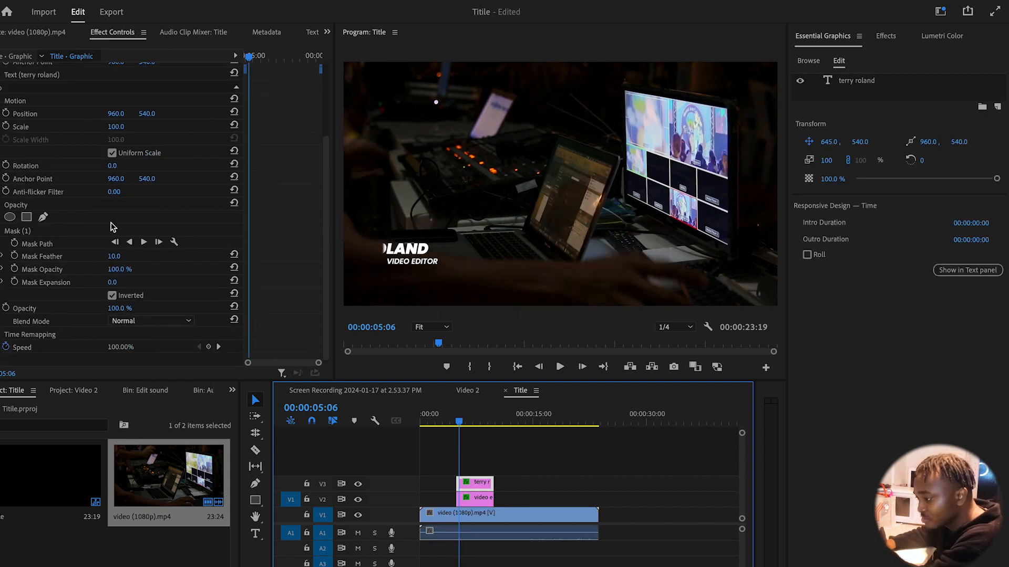
pyautogui.click(12, 232)
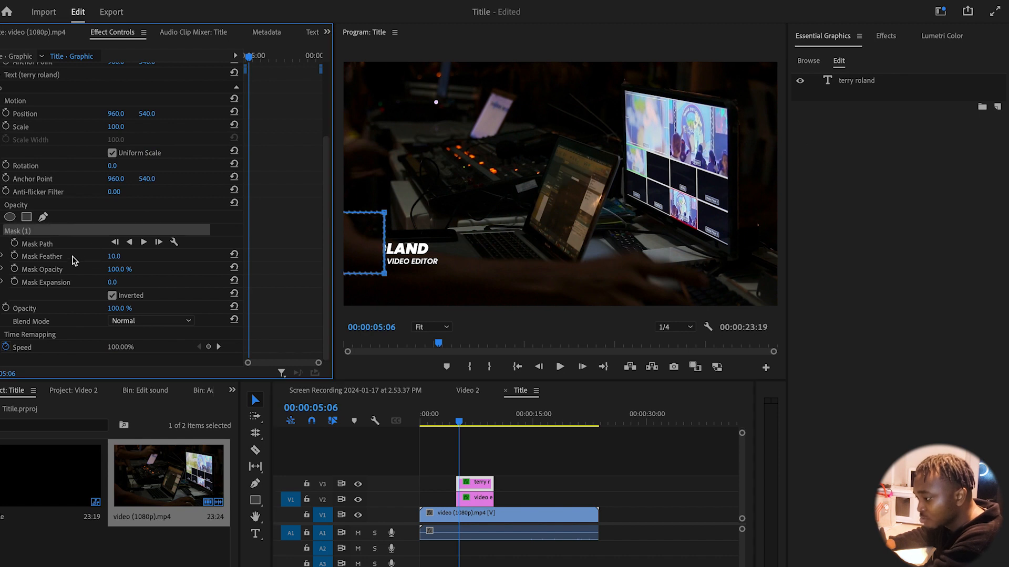
pyautogui.moveTo(114, 256); pyautogui.dragTo(102, 256)
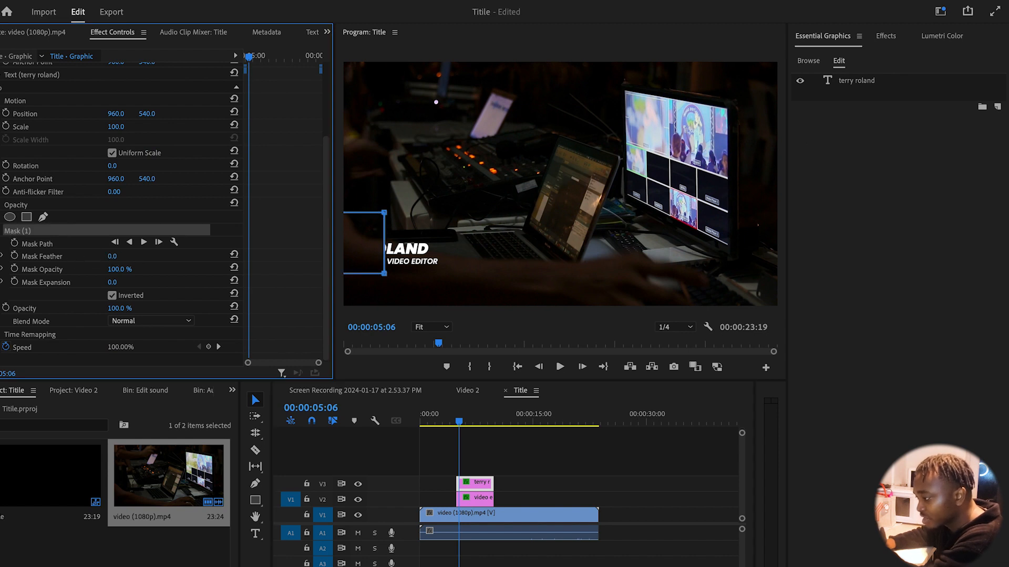
pyautogui.moveTo(459, 423); pyautogui.dragTo(448, 427)
pyautogui.press('space')
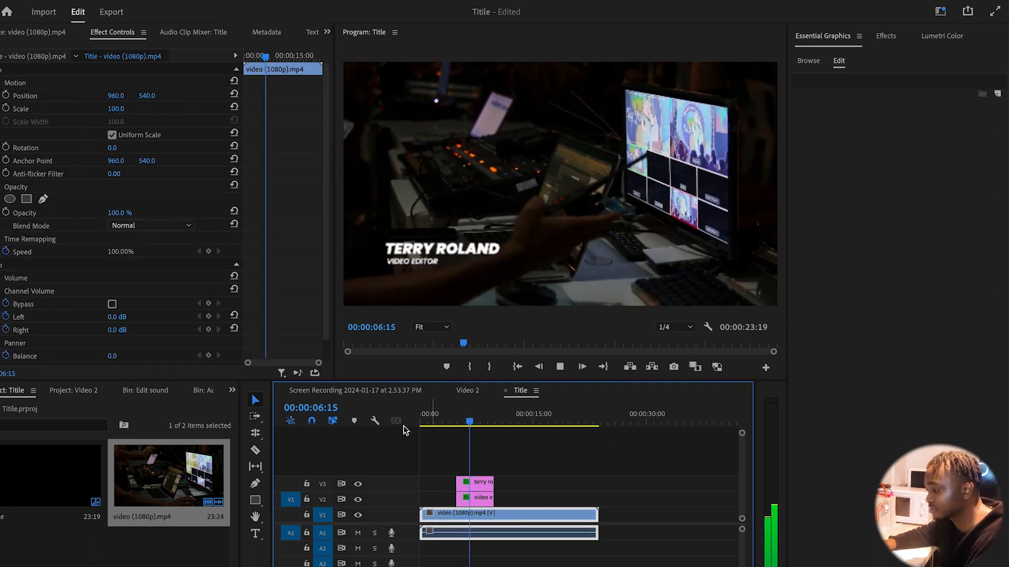
pyautogui.press('space')
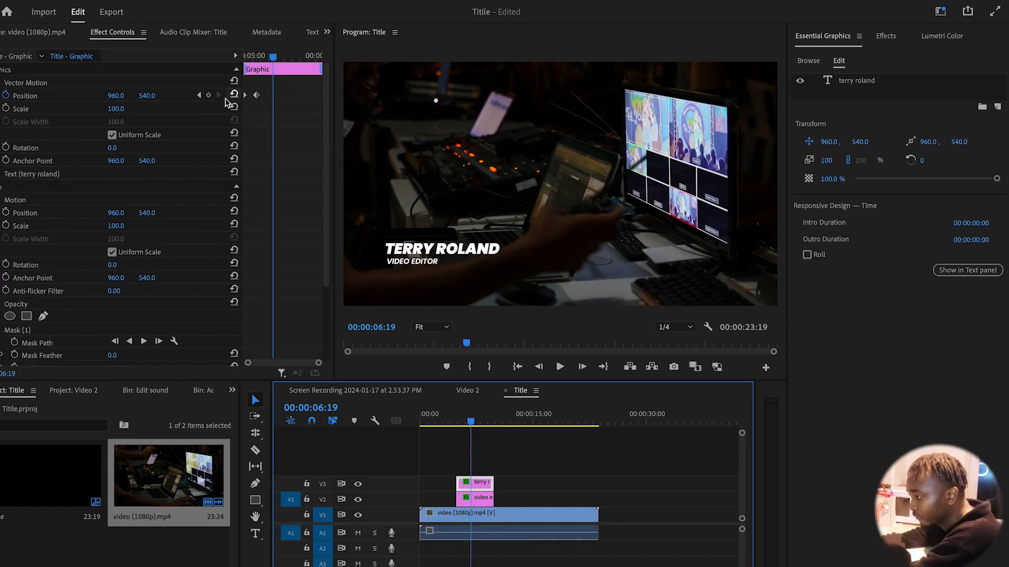
pyautogui.rightClick(257, 96)
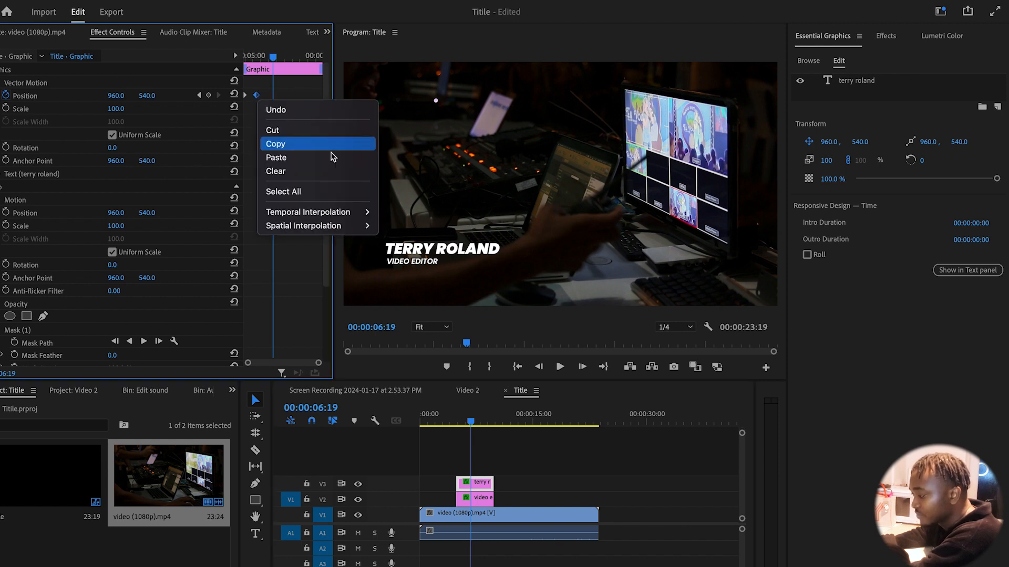
pyautogui.moveTo(336, 212)
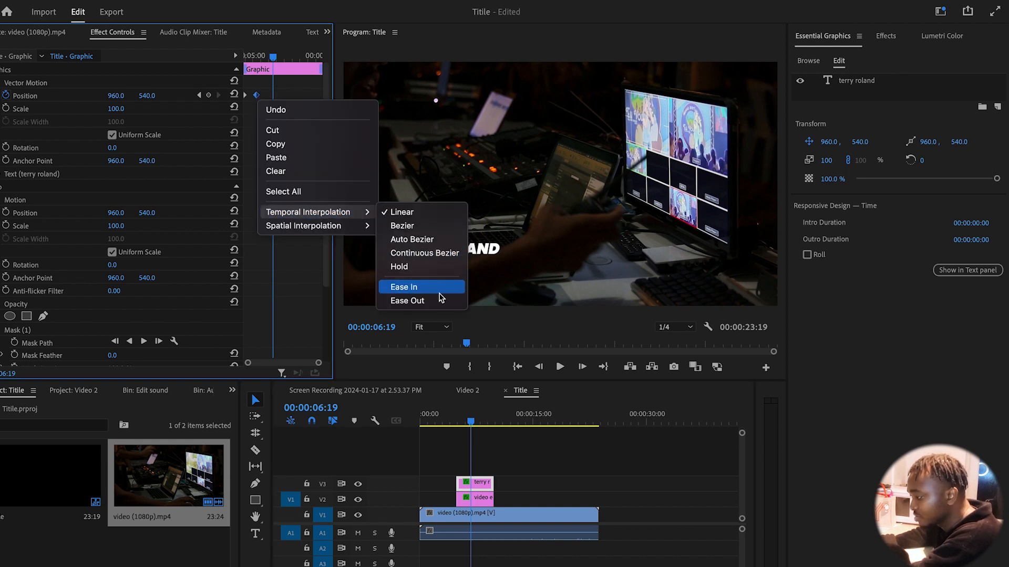
pyautogui.click(434, 289)
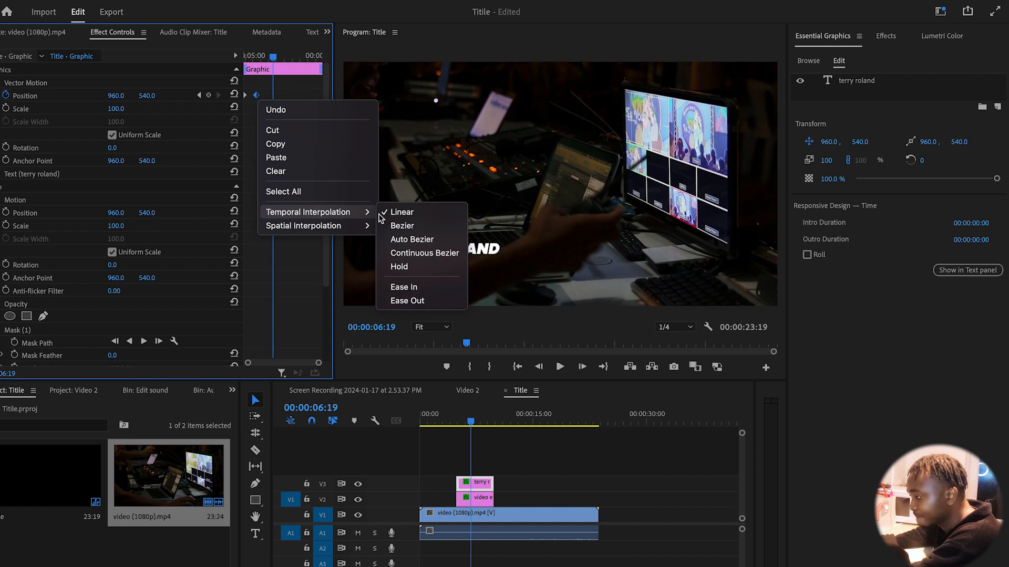
pyautogui.rightClick(247, 100)
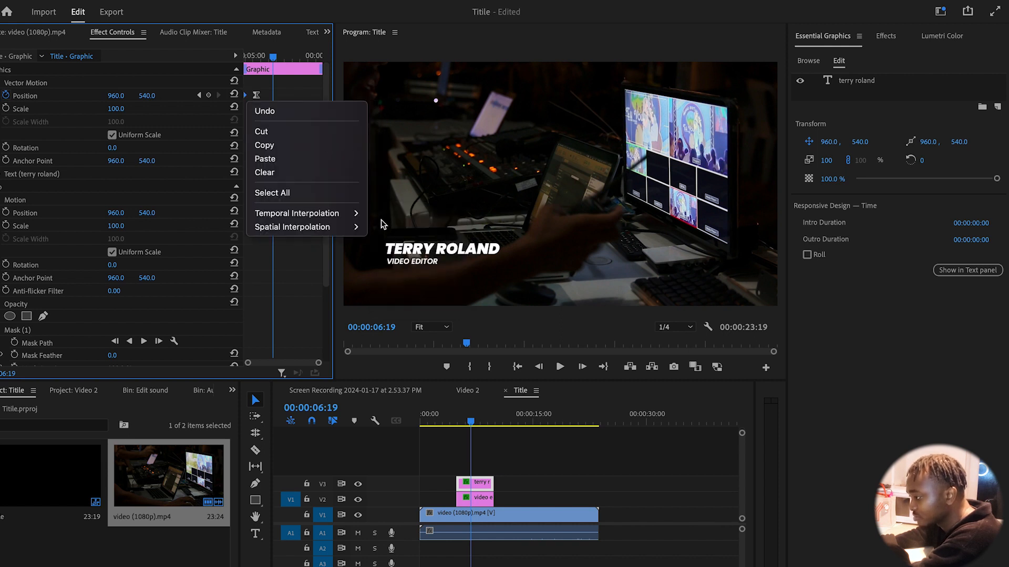
pyautogui.moveTo(341, 213)
pyautogui.click(396, 301)
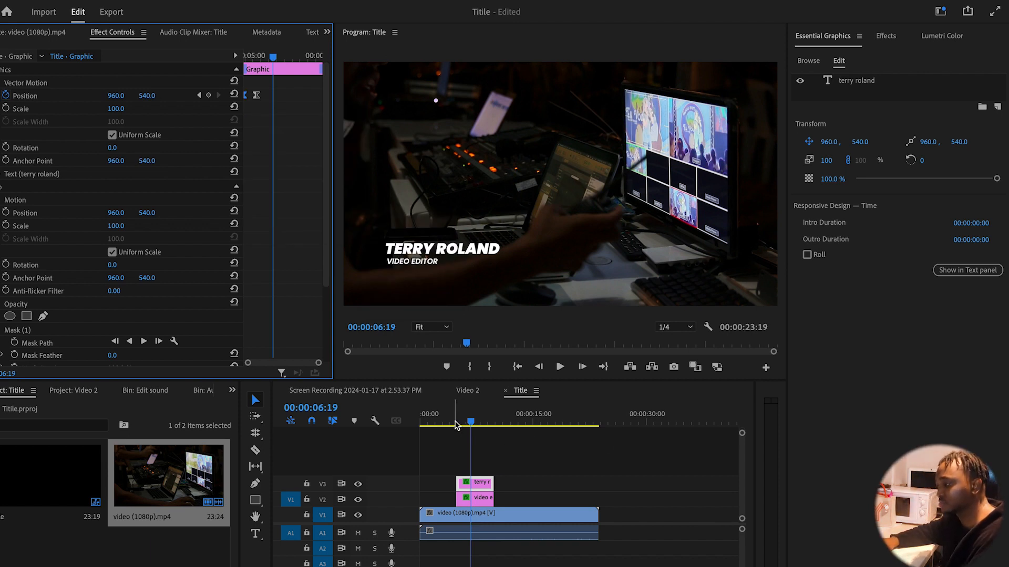
pyautogui.click(454, 424)
pyautogui.press('space')
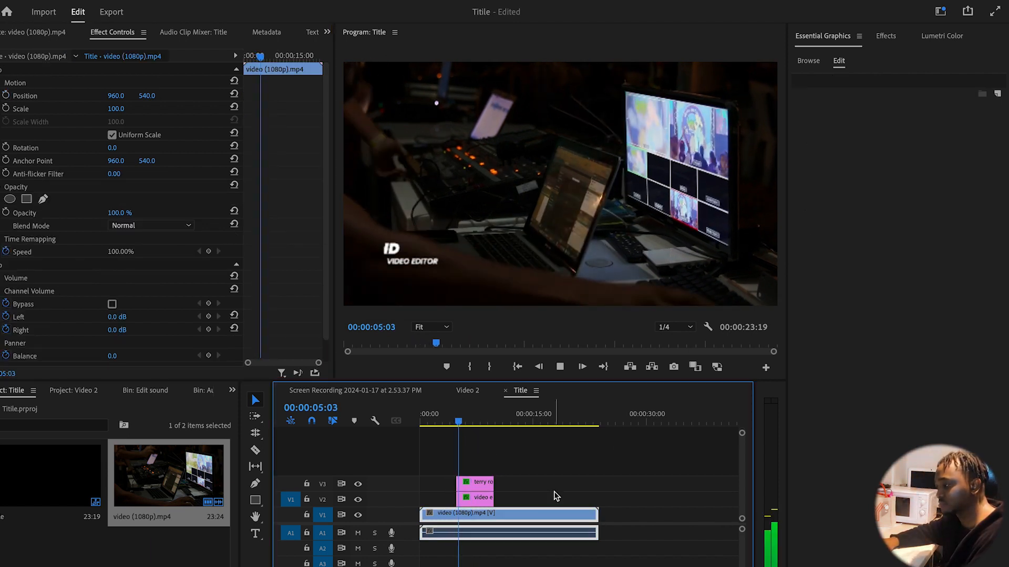
pyautogui.click(446, 423)
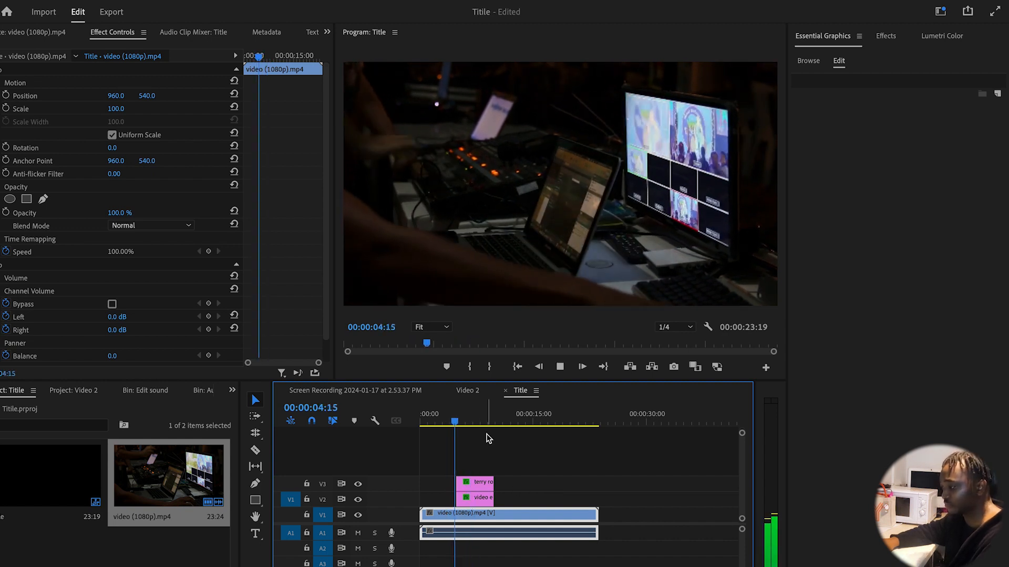
pyautogui.press('space')
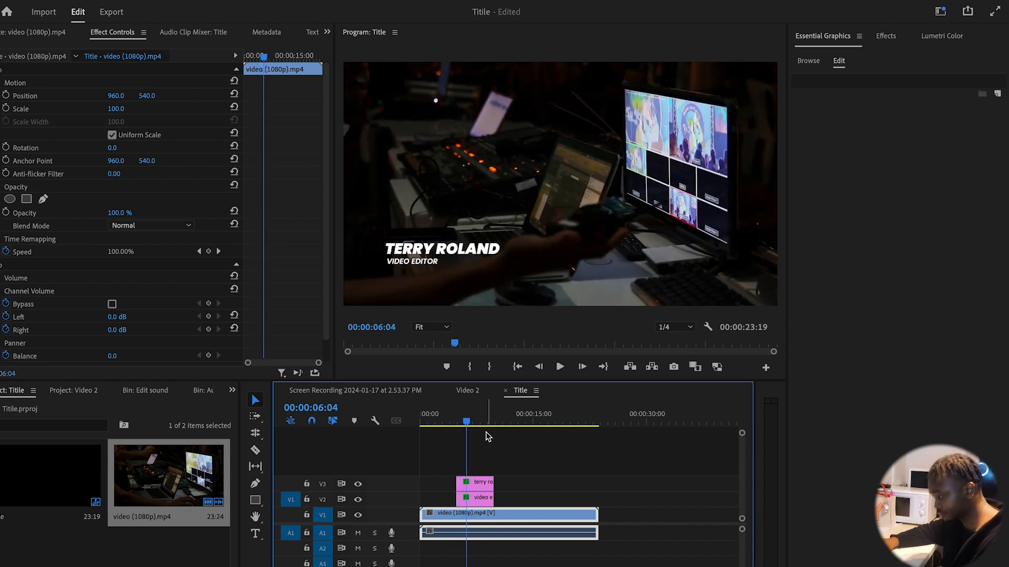
# Give the V2 VIDEO EDITOR graphic an inverted rectangle mask at its left edge with feather 0
pyautogui.click(477, 500)
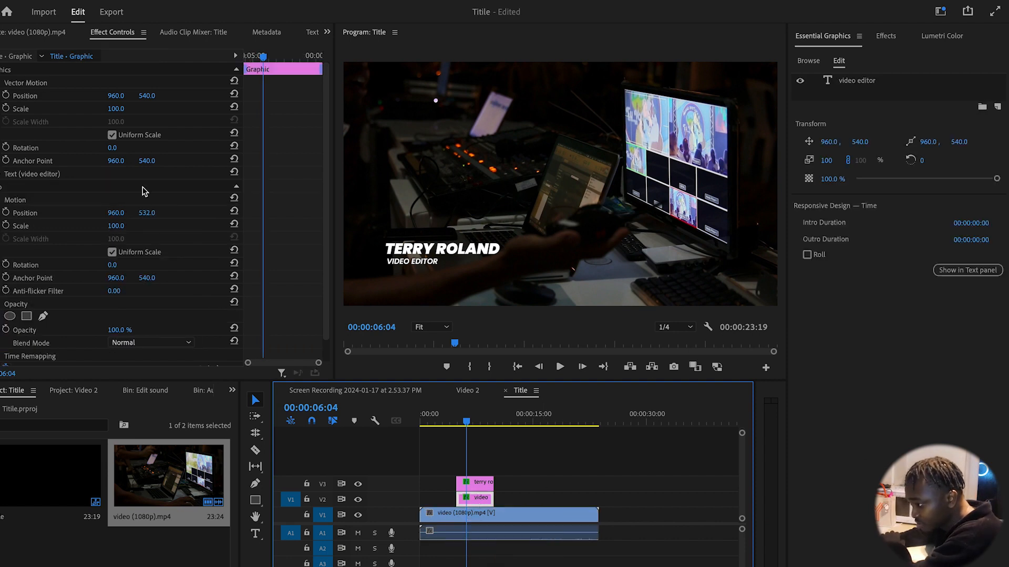
pyautogui.scroll(-1, 194, 315)
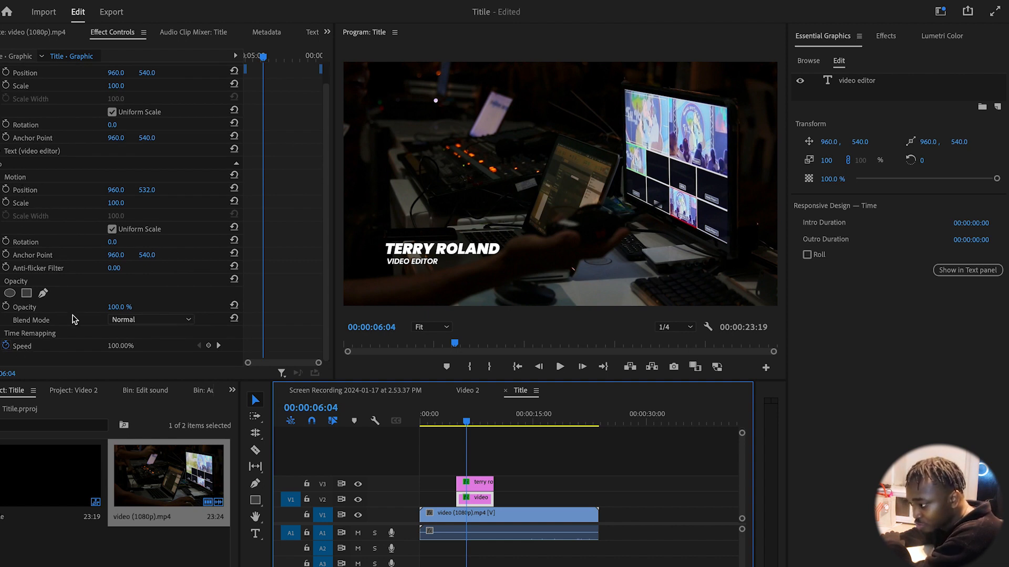
pyautogui.click(26, 293)
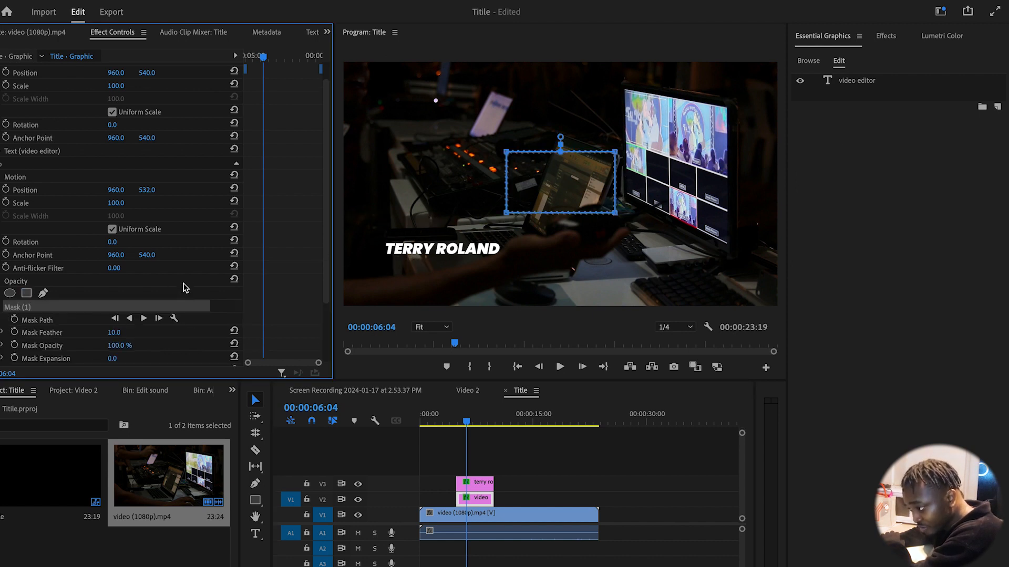
pyautogui.scroll(-3, 184, 283)
pyautogui.click(113, 294)
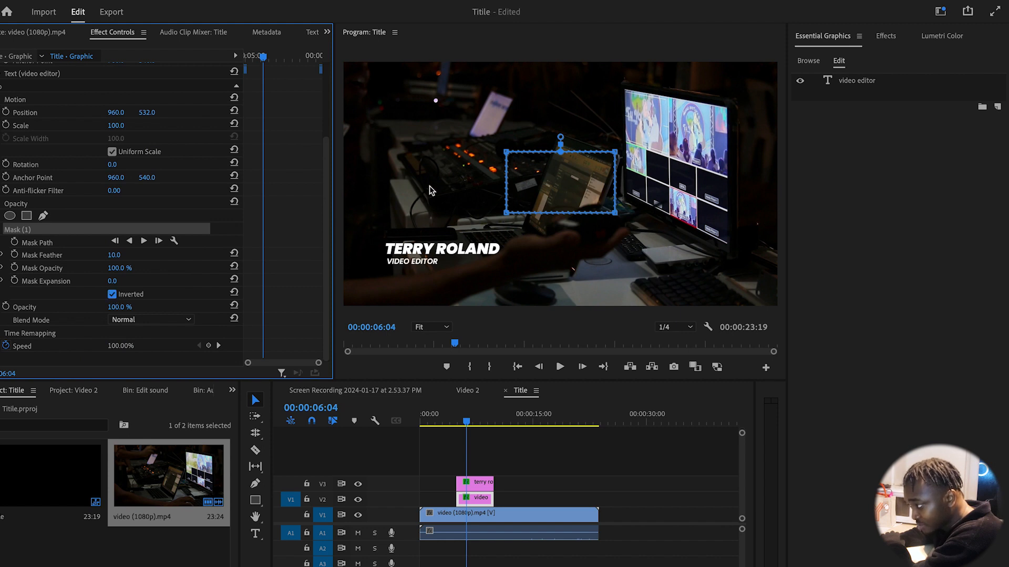
pyautogui.moveTo(565, 179); pyautogui.dragTo(338, 251)
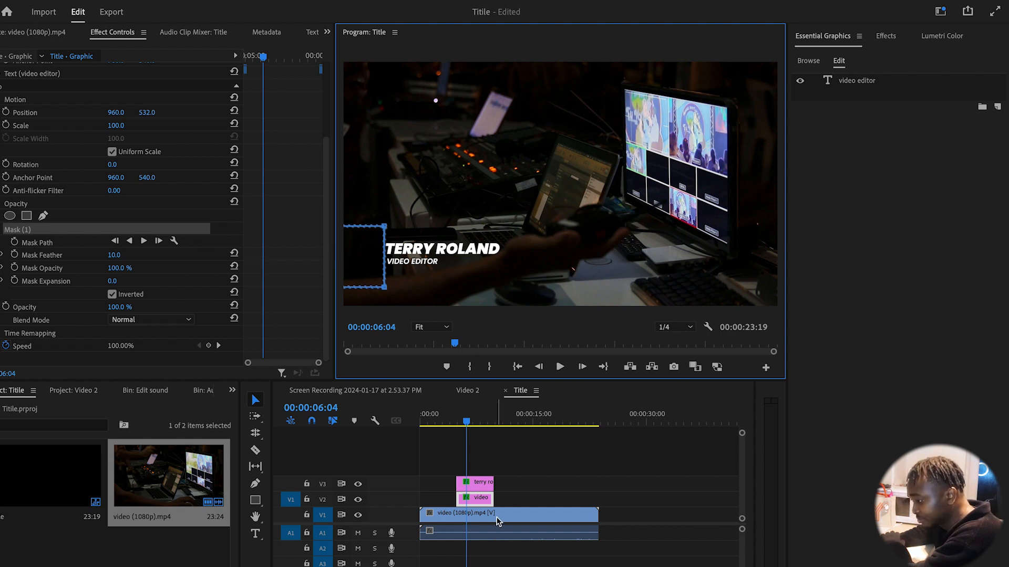
pyautogui.moveTo(121, 256); pyautogui.dragTo(94, 256)
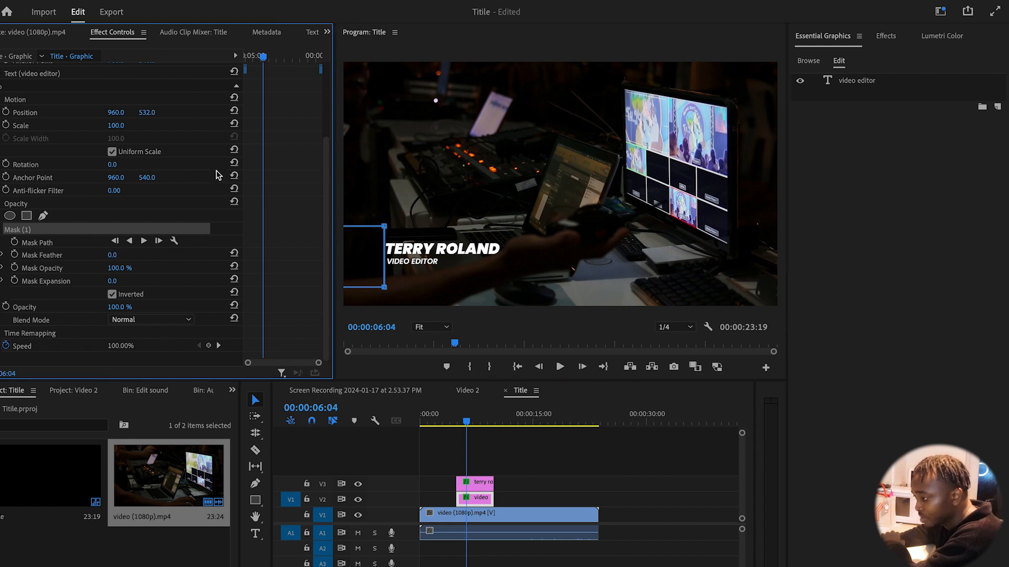
pyautogui.scroll(4, 218, 175)
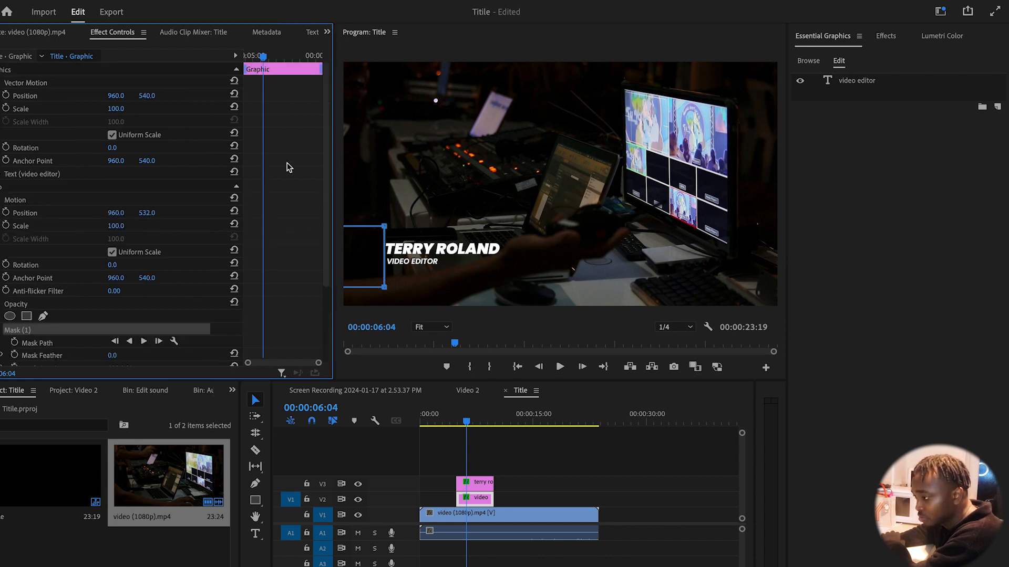
# Keyframe VIDEO EDITOR's Position, starting at 00:00:05:10 with X about 659 behind the mask
pyautogui.click(6, 95)
pyautogui.moveTo(261, 56); pyautogui.dragTo(251, 56)
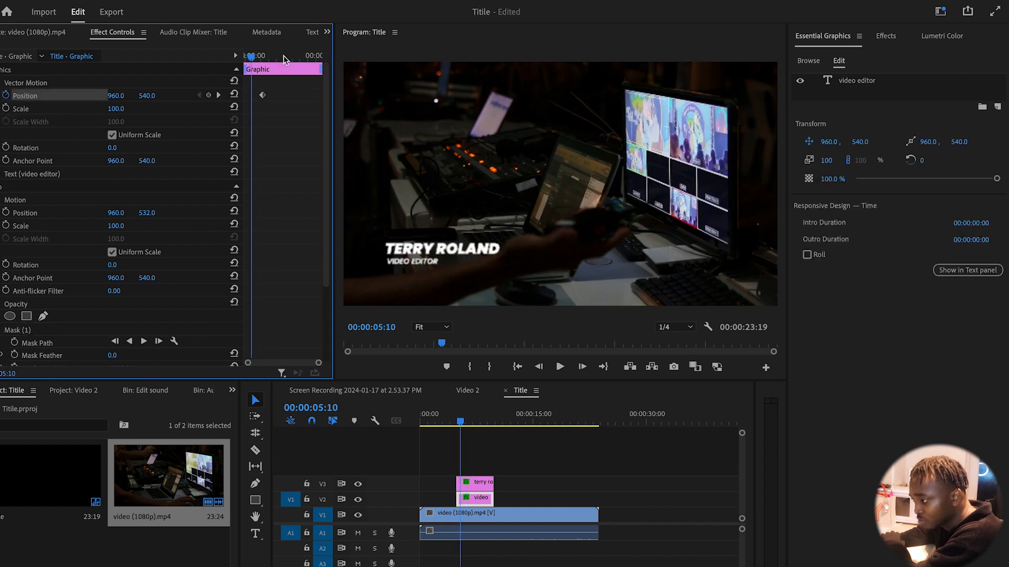
pyautogui.moveTo(116, 96); pyautogui.dragTo(55, 95)
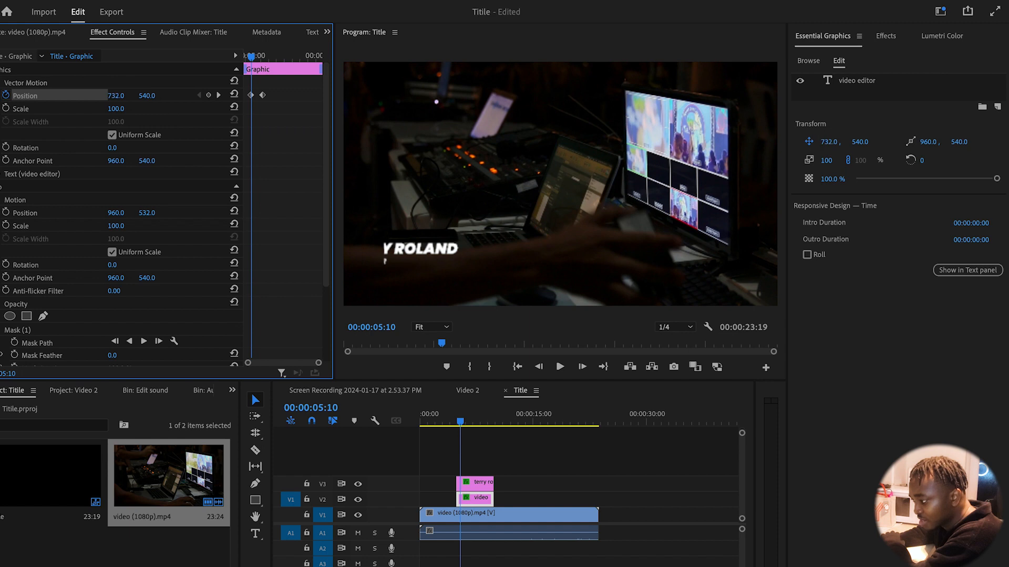
pyautogui.moveTo(121, 95); pyautogui.dragTo(120, 96)
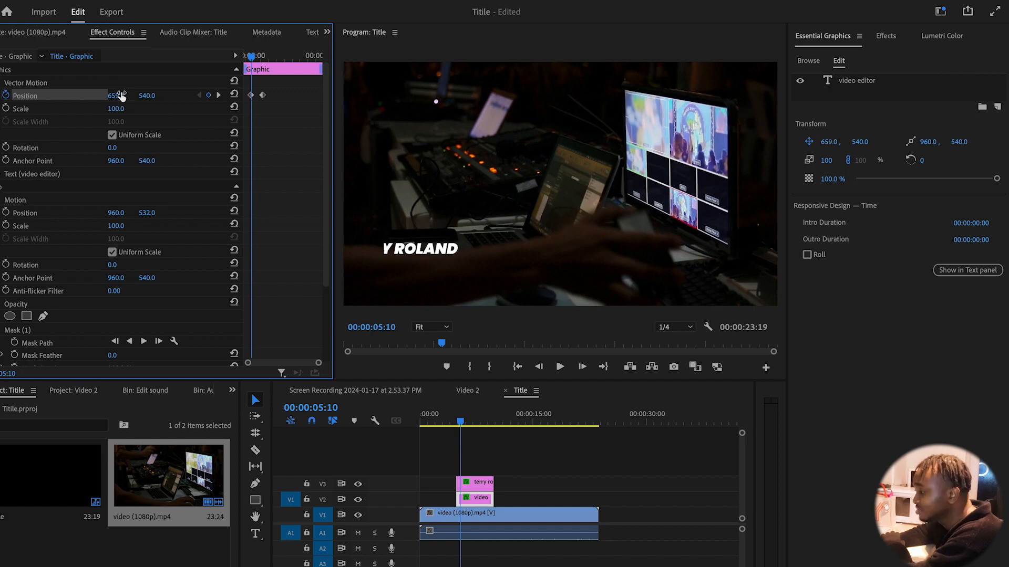
pyautogui.moveTo(252, 96); pyautogui.dragTo(263, 95)
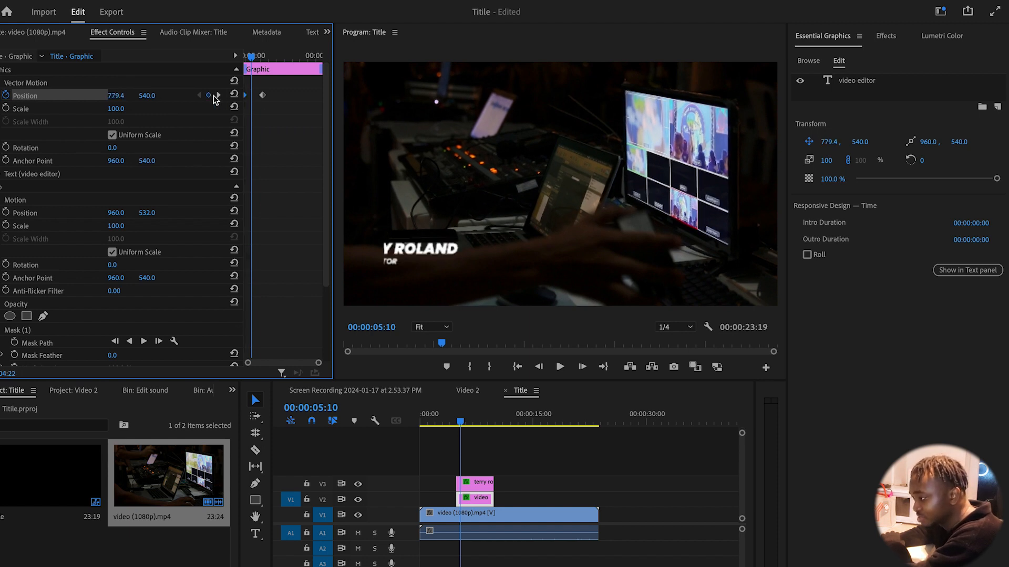
# Ease in and ease out both VIDEO EDITOR Position keyframes, then play back the wipe-in
pyautogui.rightClick(263, 95)
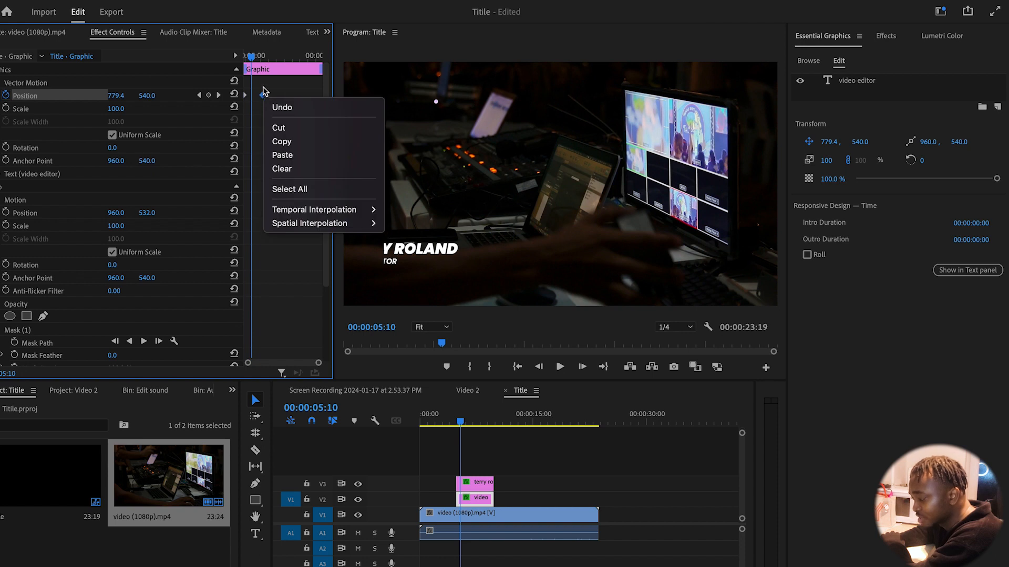
pyautogui.moveTo(362, 210)
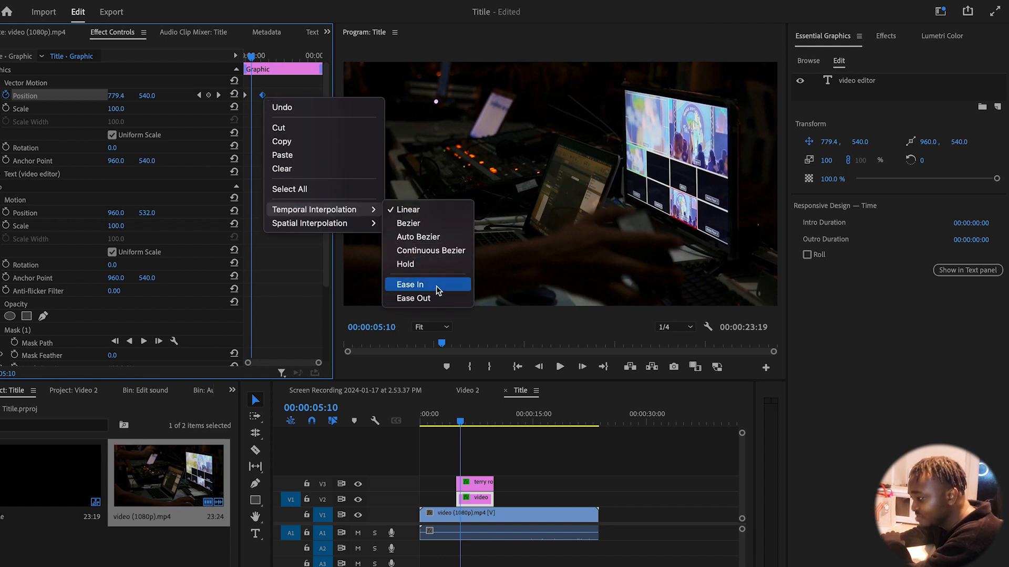
pyautogui.click(436, 286)
pyautogui.rightClick(245, 94)
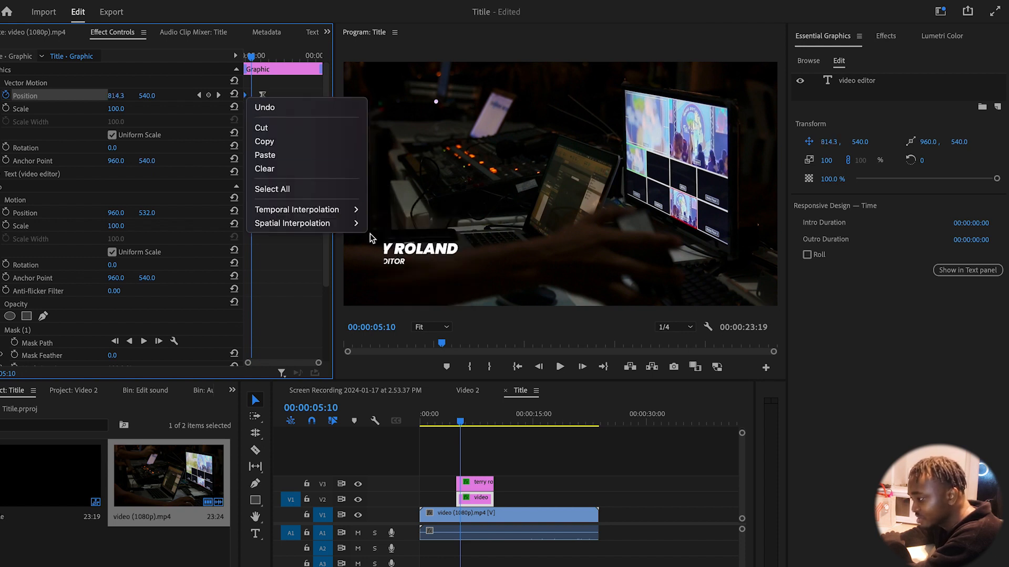
pyautogui.moveTo(353, 209)
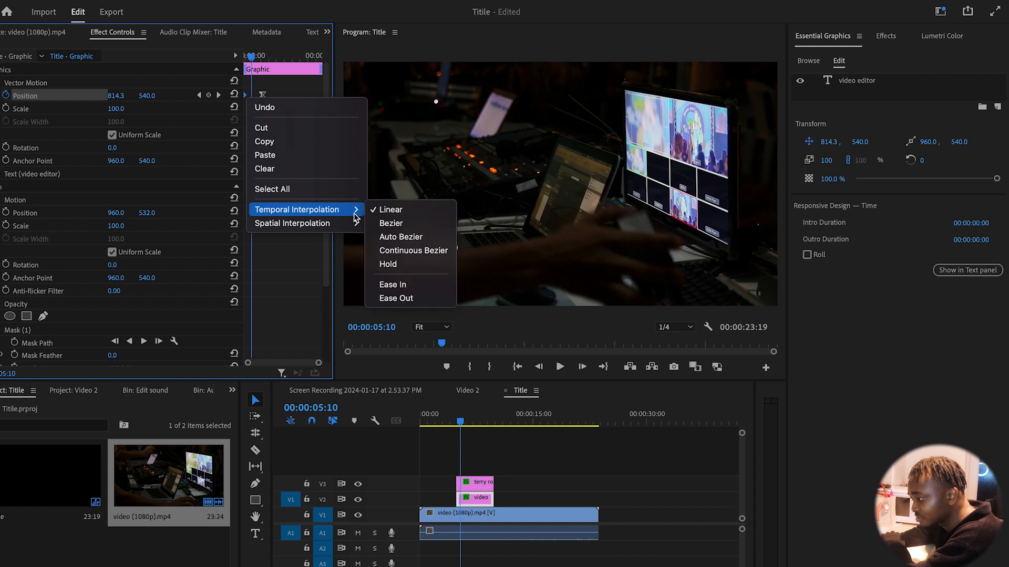
pyautogui.click(402, 300)
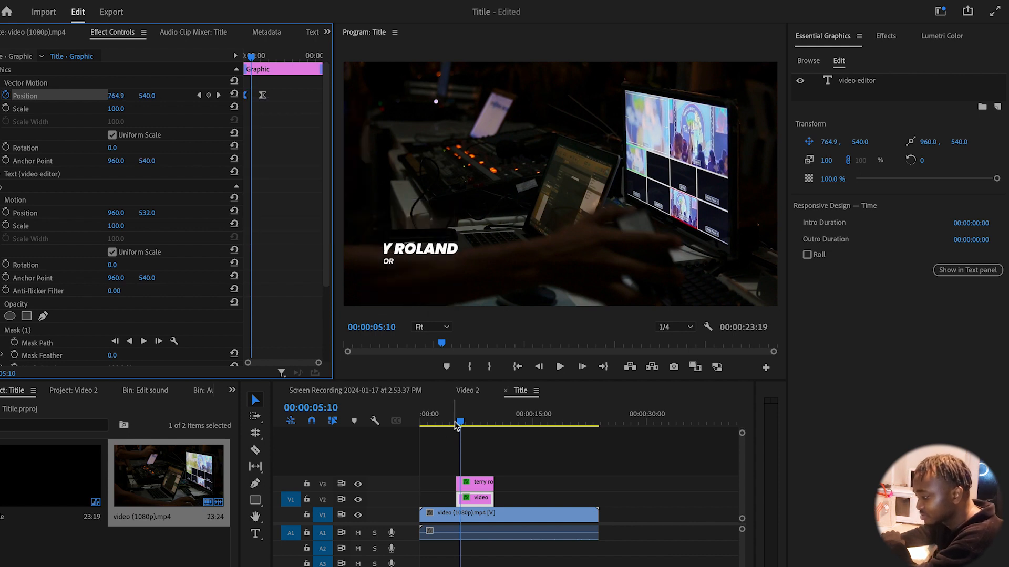
pyautogui.moveTo(458, 420); pyautogui.dragTo(448, 421)
pyautogui.press('space')
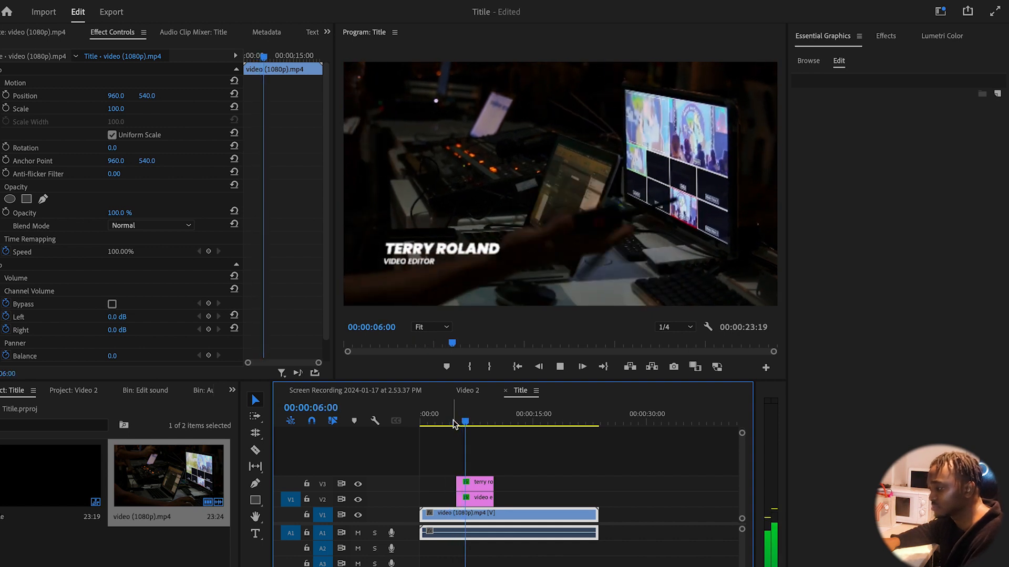
pyautogui.press('space')
pyautogui.click(483, 506)
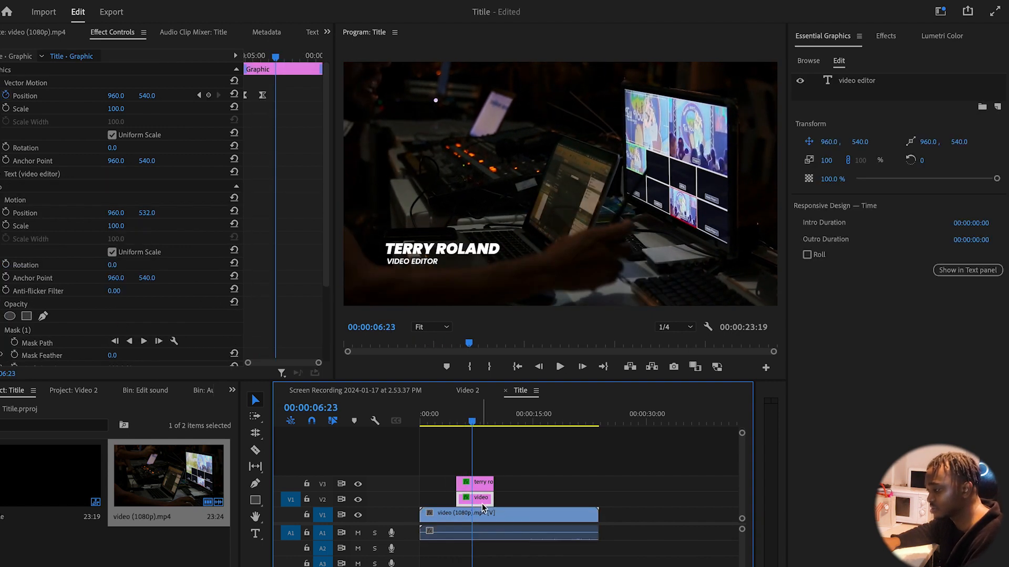
pyautogui.click(259, 96)
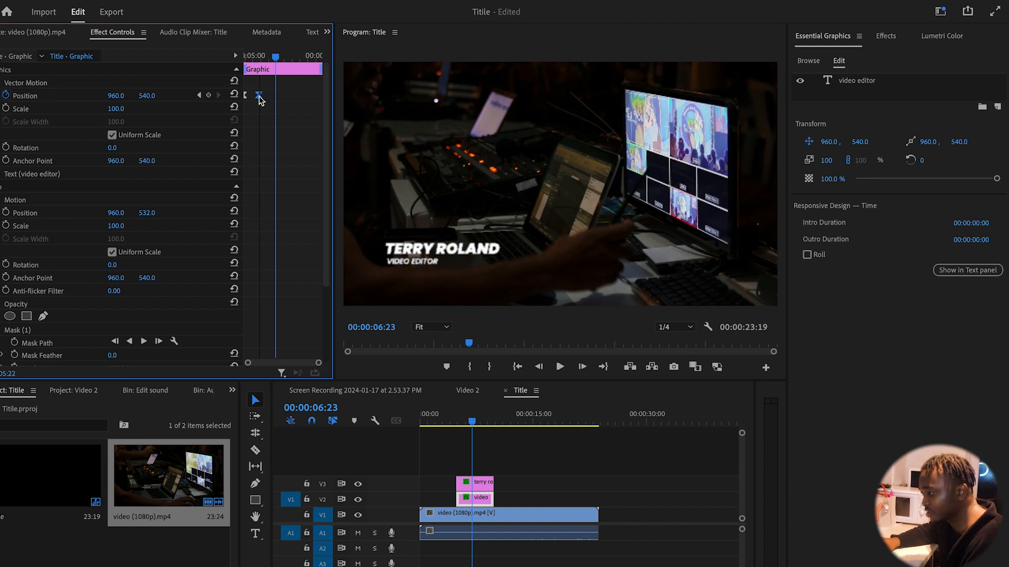
pyautogui.moveTo(467, 420); pyautogui.dragTo(452, 422)
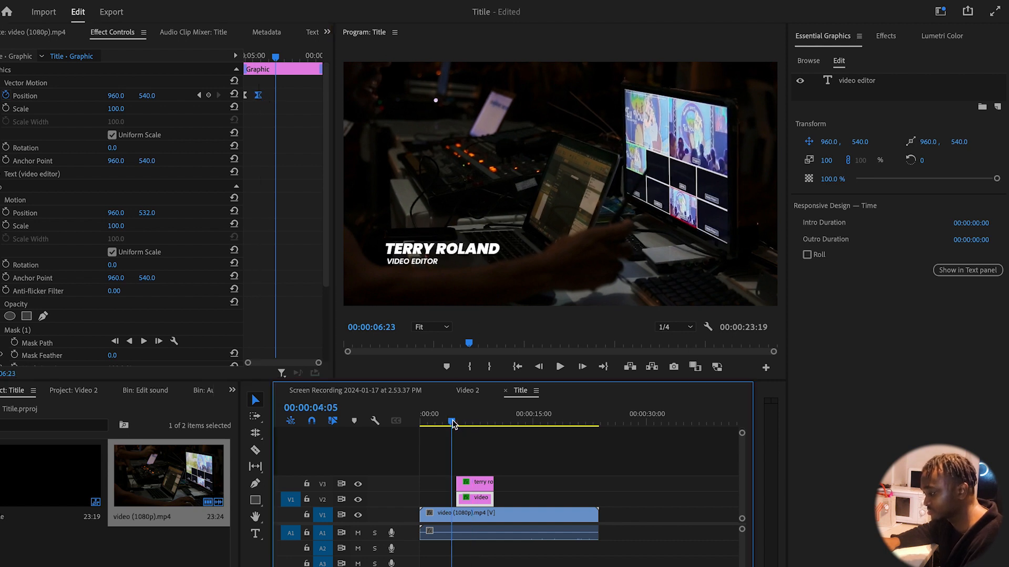
pyautogui.press('space')
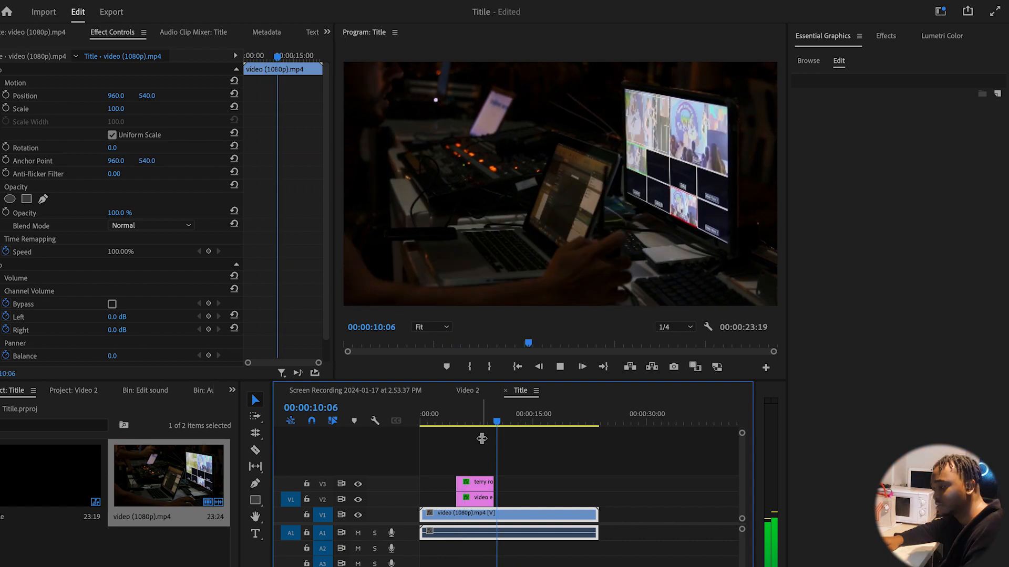
pyautogui.click(479, 422)
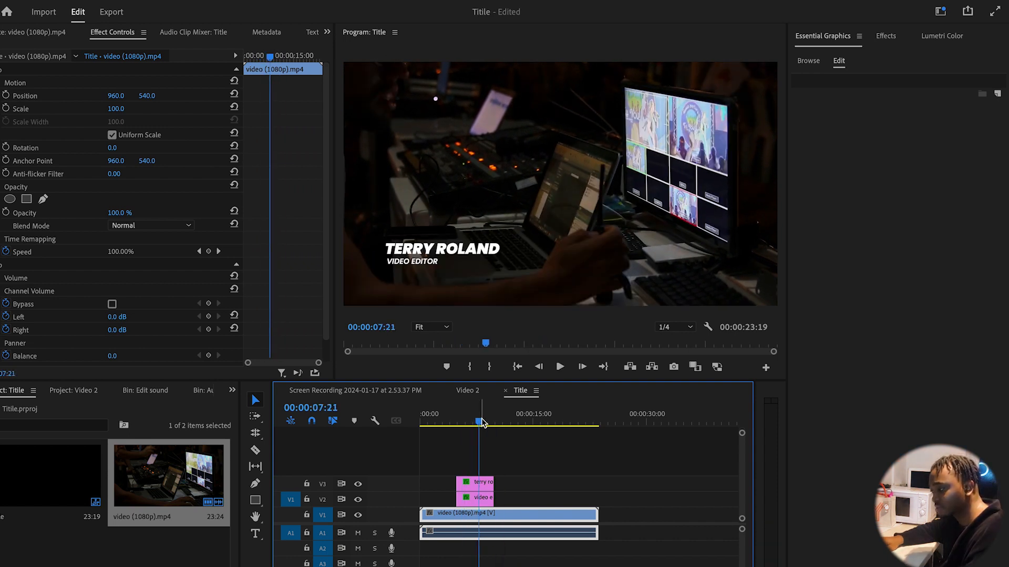
pyautogui.press('space')
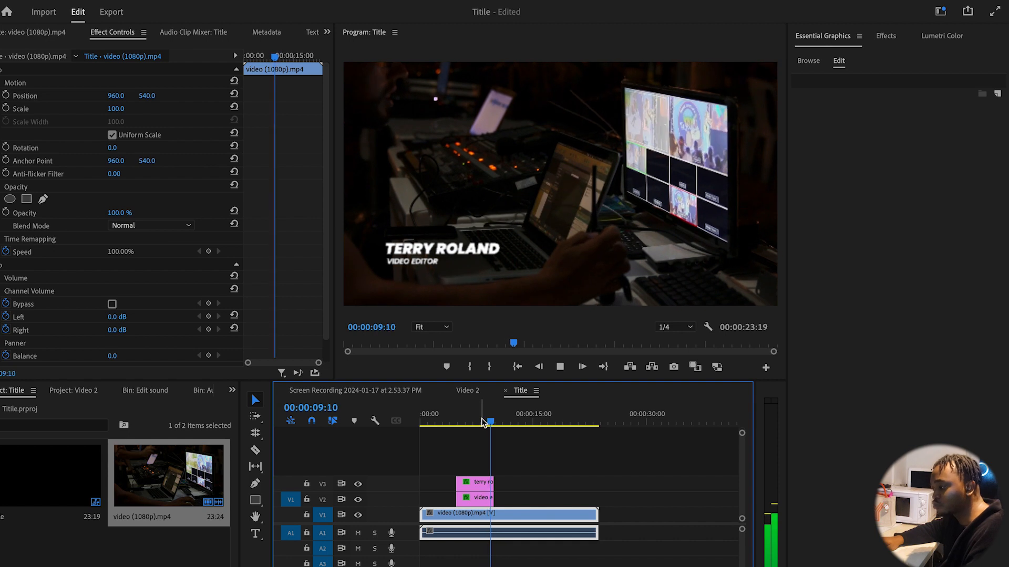
pyautogui.click(481, 422)
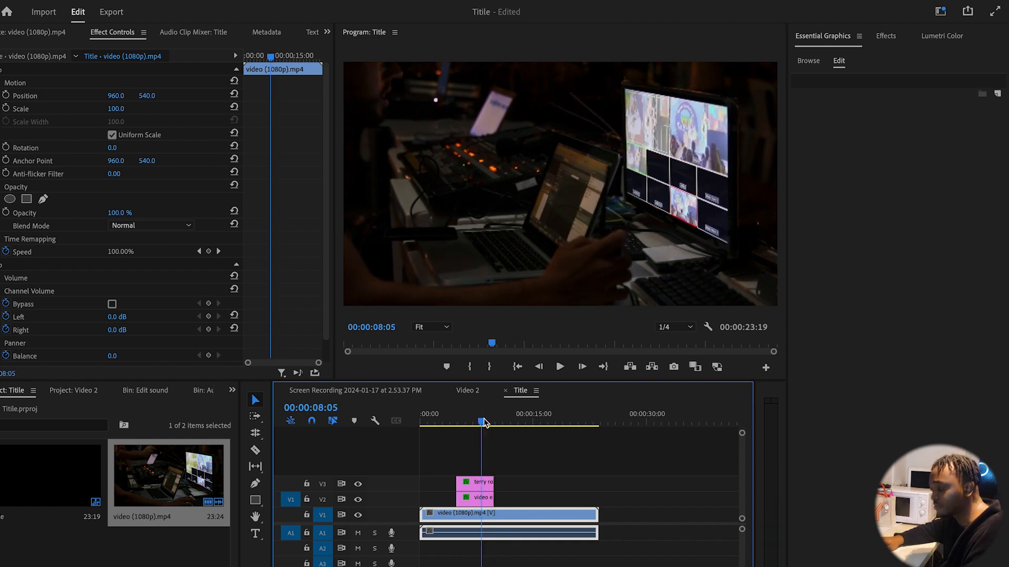
pyautogui.click(485, 485)
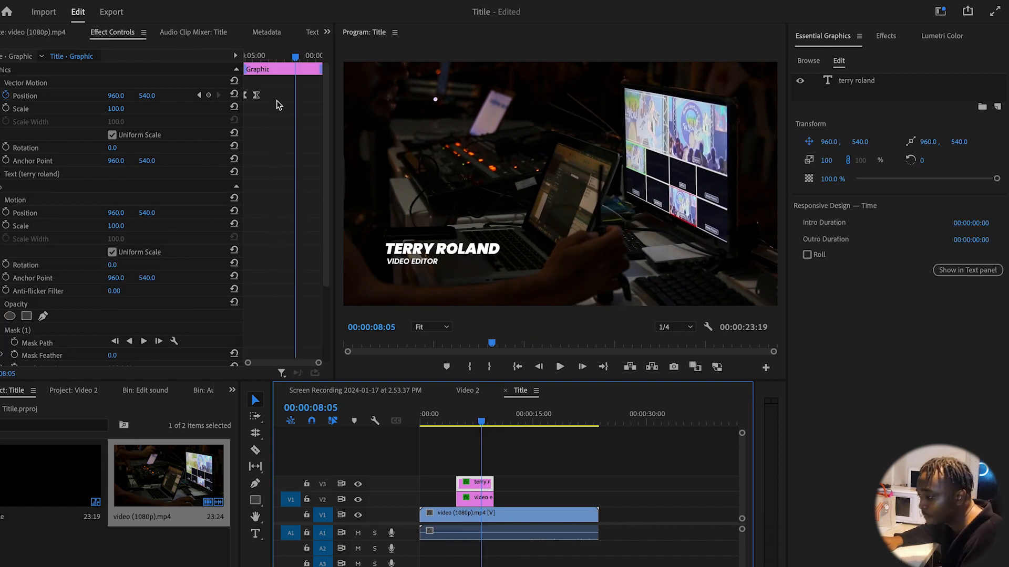
pyautogui.moveTo(275, 100); pyautogui.dragTo(237, 90)
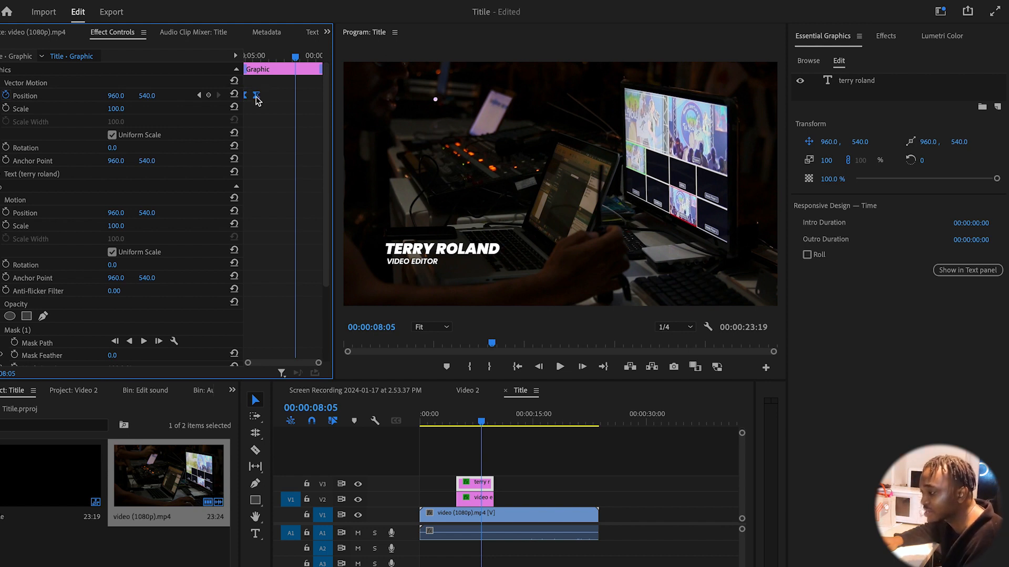
pyautogui.moveTo(257, 100); pyautogui.dragTo(272, 100)
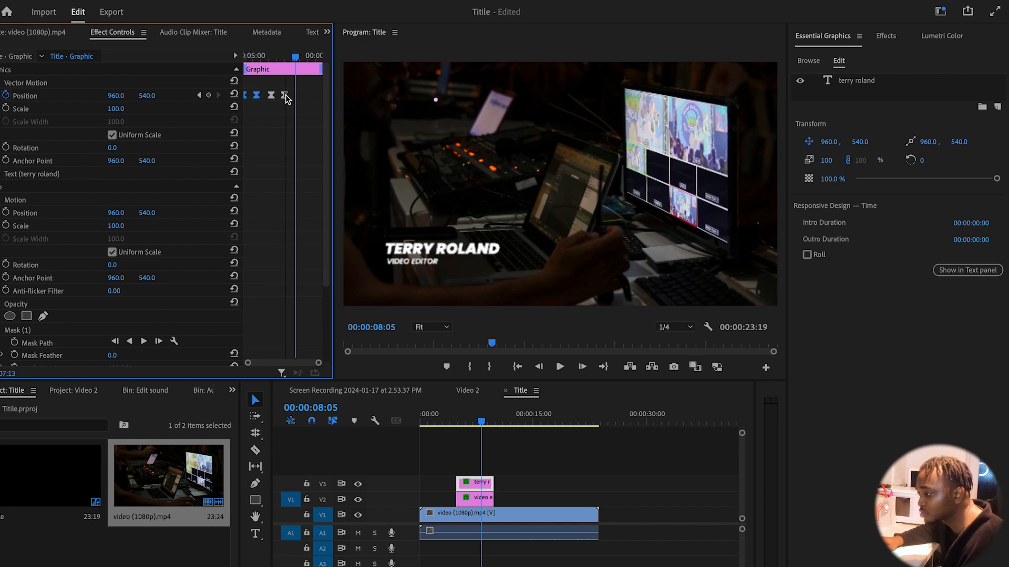
pyautogui.moveTo(272, 95); pyautogui.dragTo(308, 96)
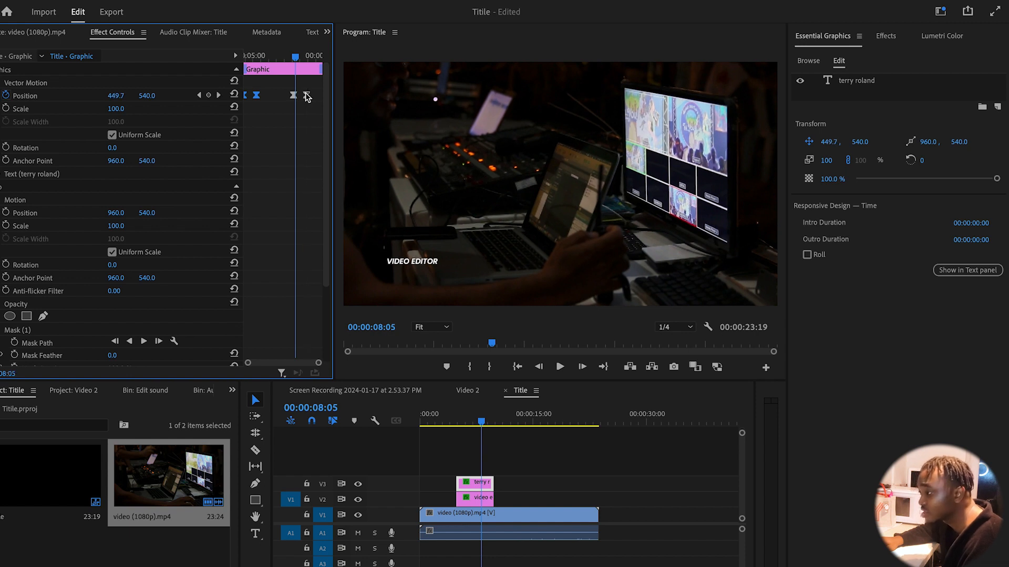
pyautogui.click(301, 111)
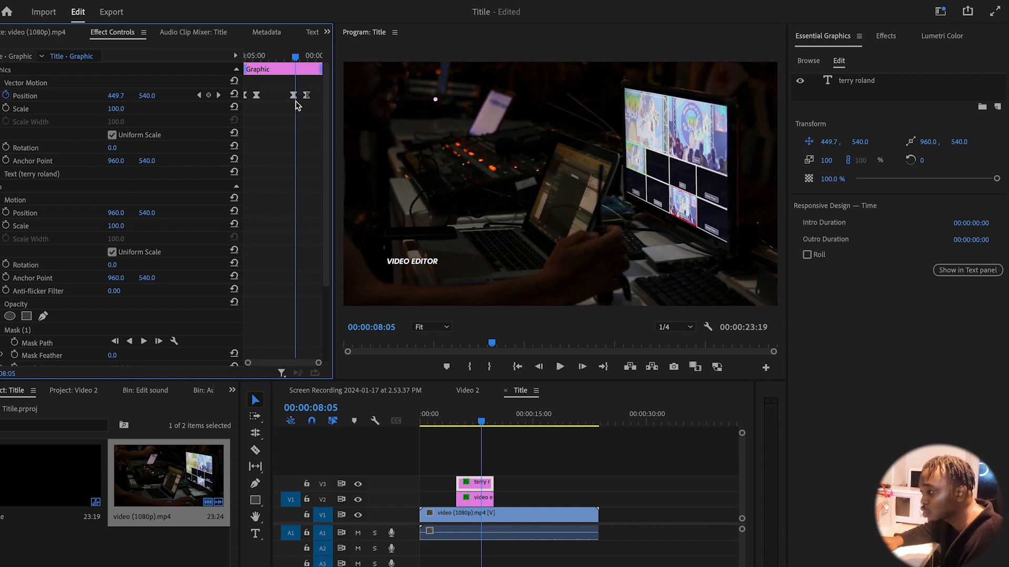
pyautogui.click(293, 95)
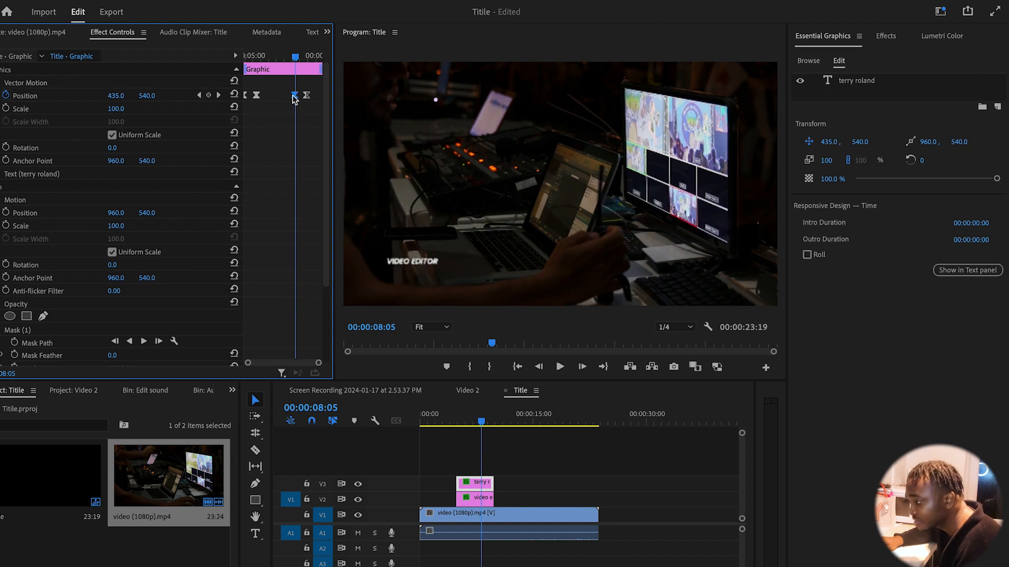
pyautogui.moveTo(295, 100); pyautogui.dragTo(322, 98)
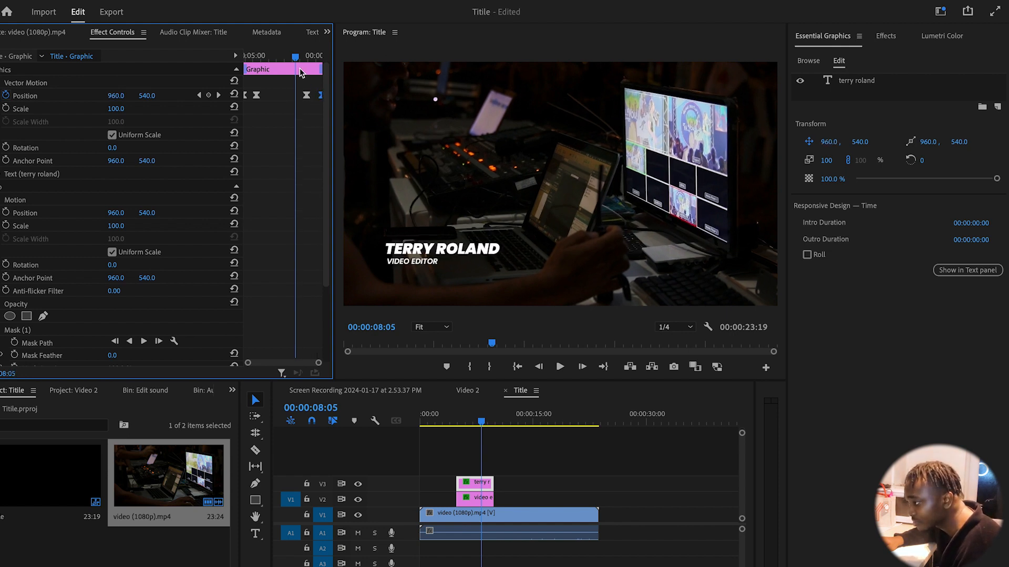
pyautogui.moveTo(295, 55); pyautogui.dragTo(233, 88)
# Shift the VIDEO EDITOR Position keyframes later, final one near the clip end, and save the project
pyautogui.moveTo(475, 419); pyautogui.dragTo(477, 418)
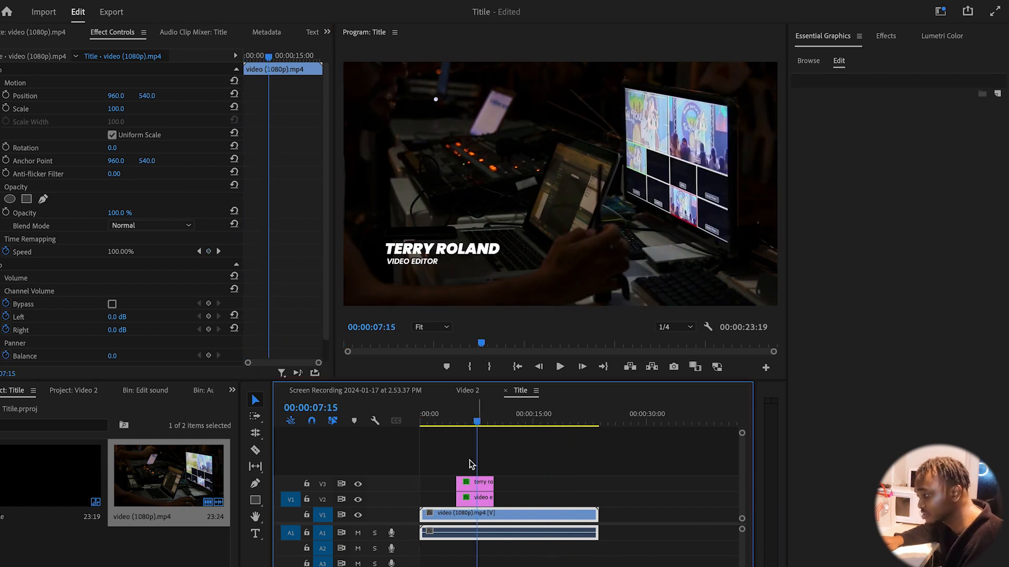
pyautogui.click(472, 501)
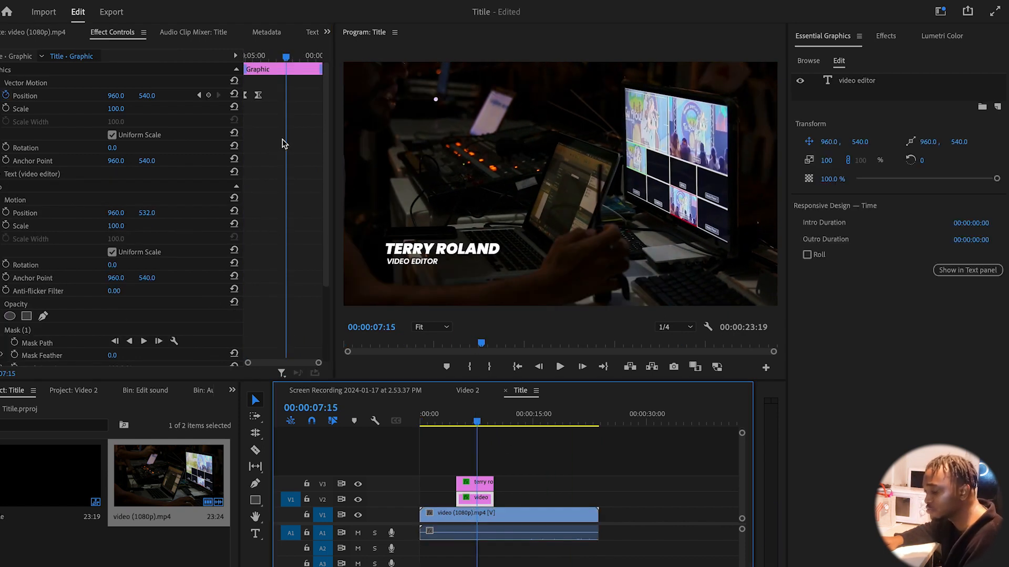
pyautogui.click(273, 122)
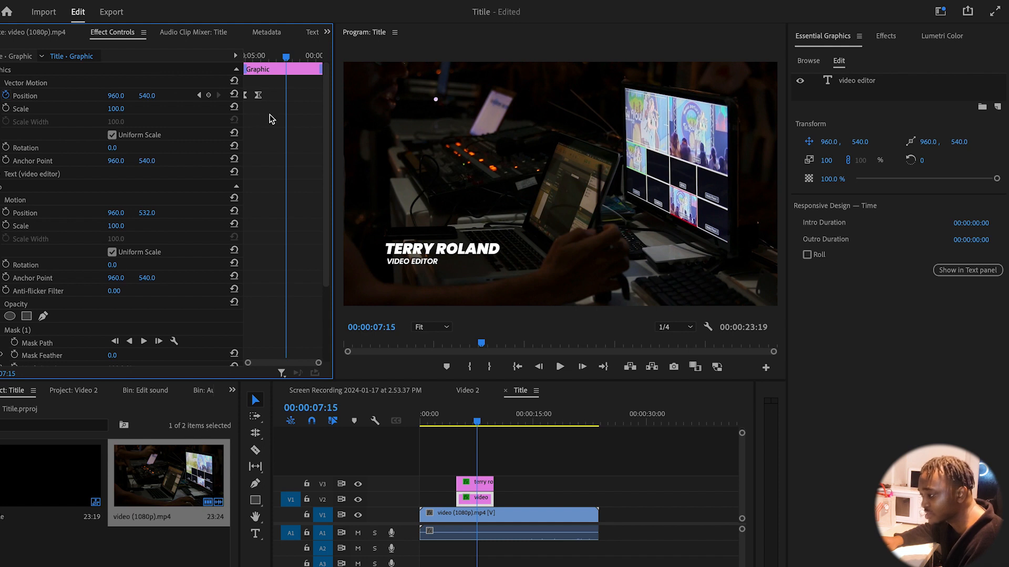
pyautogui.moveTo(270, 115); pyautogui.dragTo(229, 84)
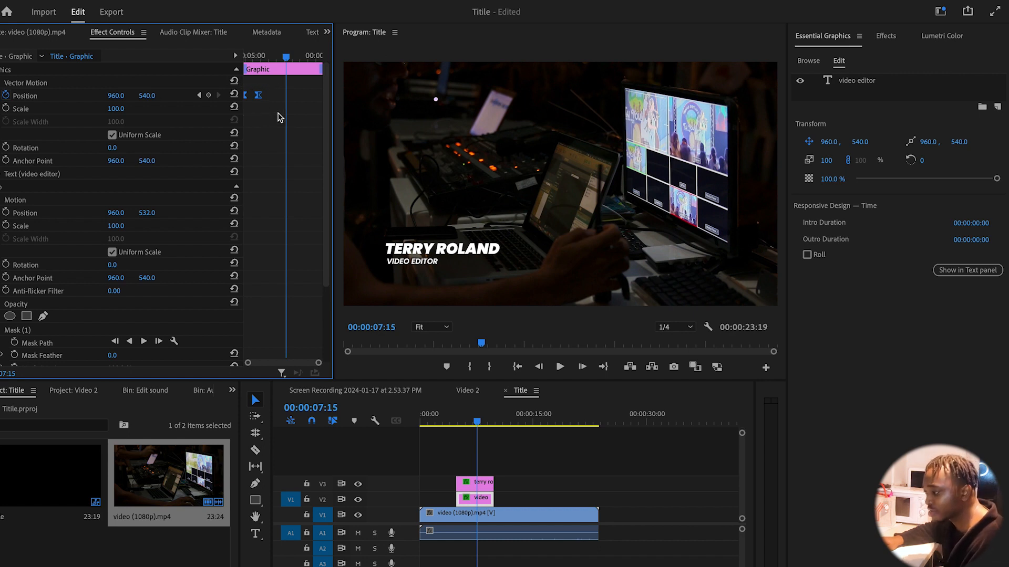
pyautogui.moveTo(258, 98); pyautogui.dragTo(307, 98)
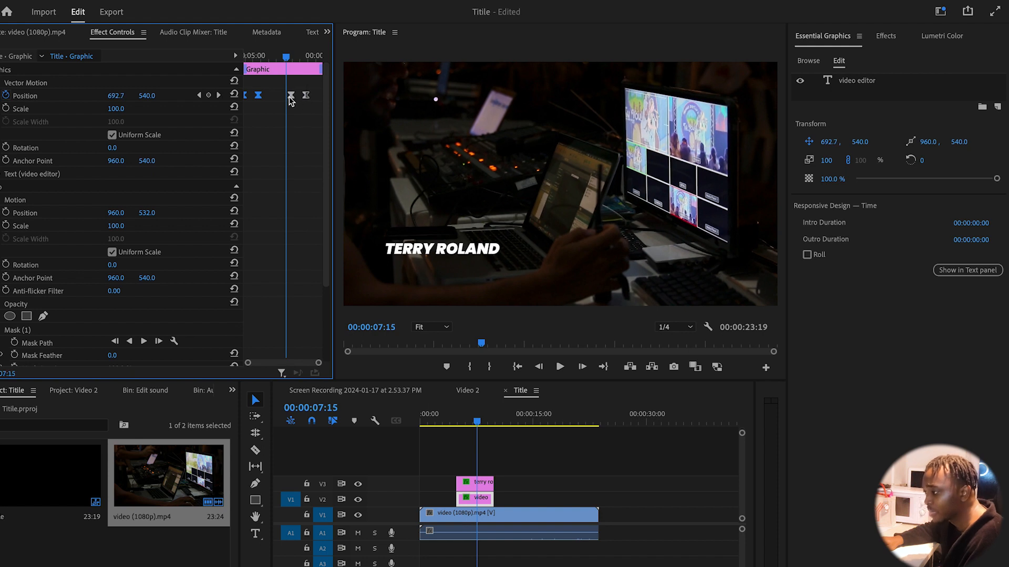
pyautogui.click(290, 96)
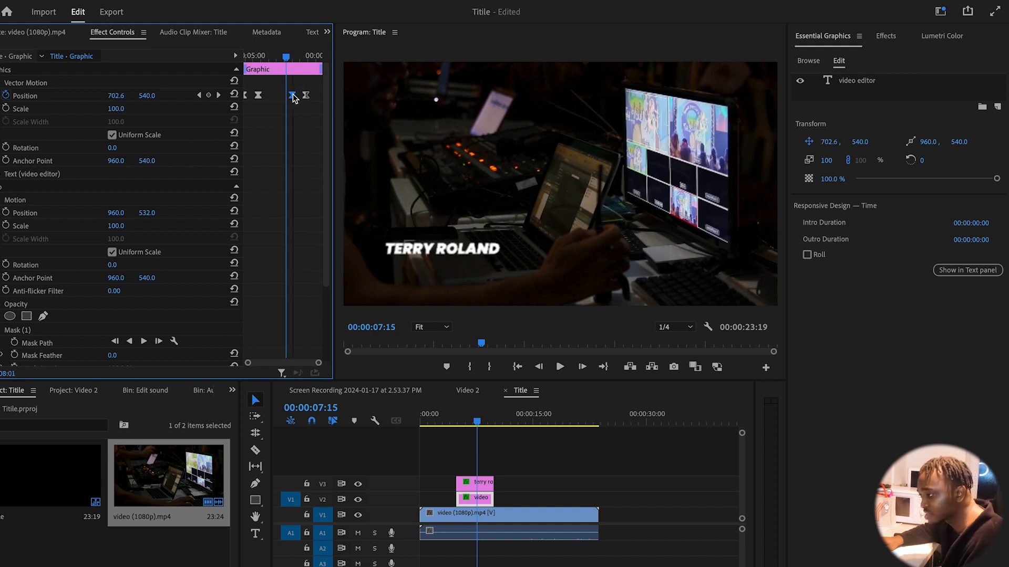
pyautogui.moveTo(290, 97); pyautogui.dragTo(321, 98)
pyautogui.moveTo(464, 421); pyautogui.dragTo(449, 420)
pyautogui.hotkey('ctrl', 's')
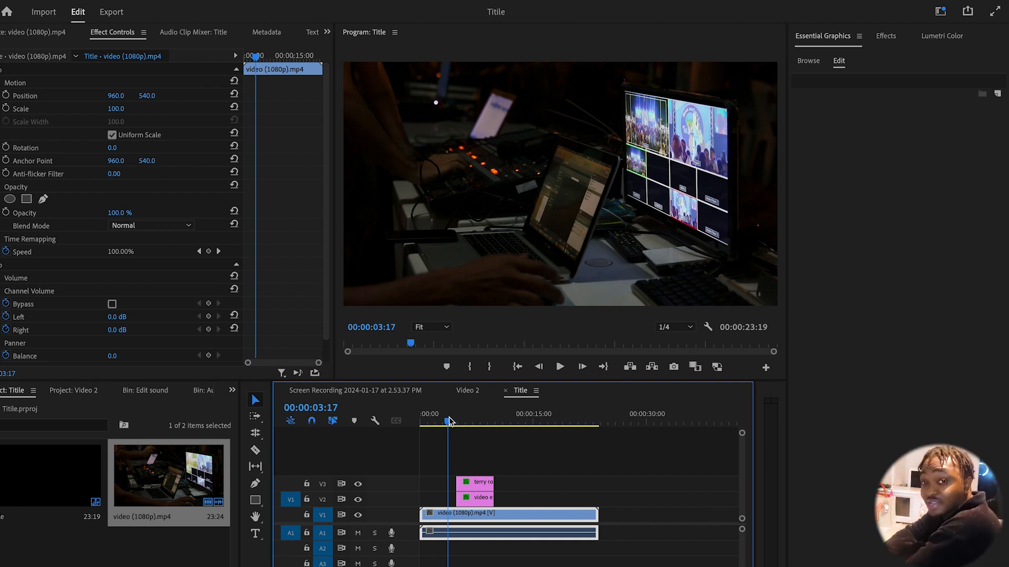
pyautogui.press('space')
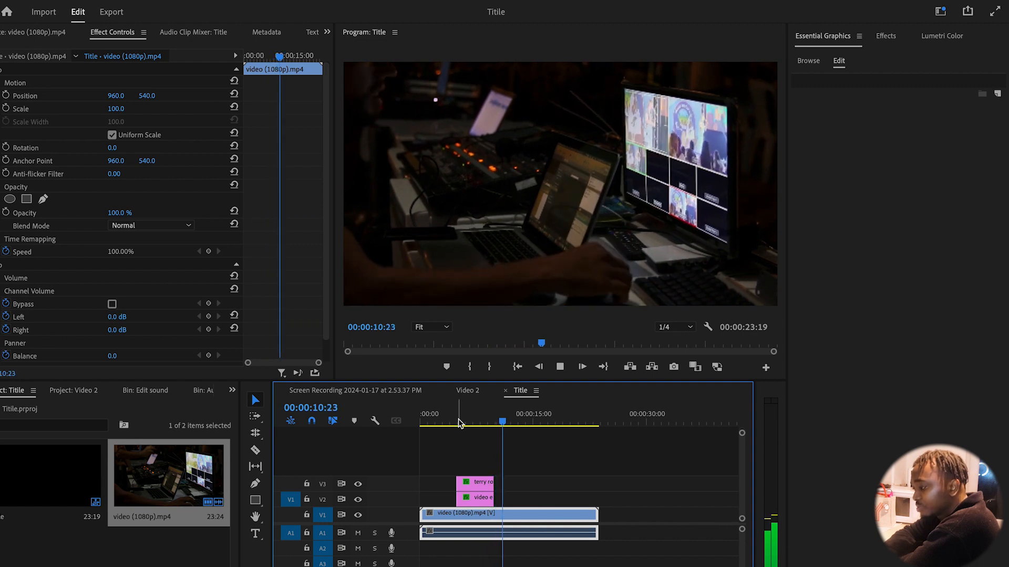
pyautogui.click(458, 421)
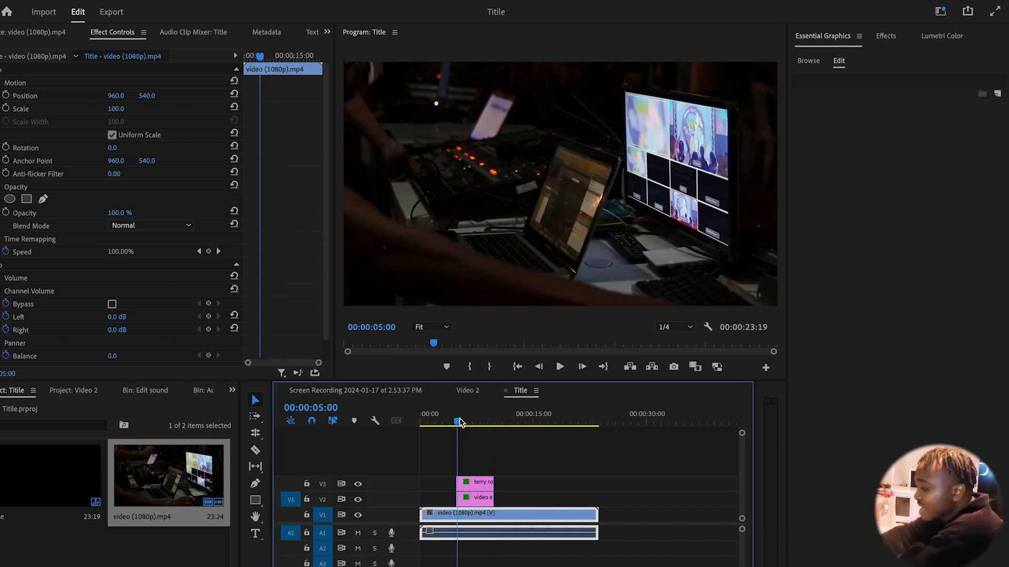
pyautogui.press('space')
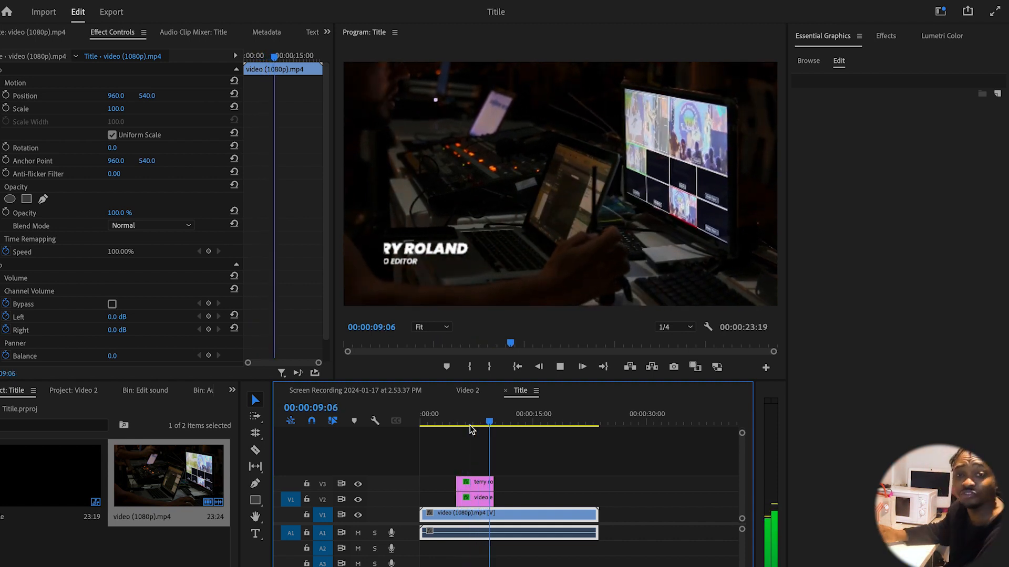
pyautogui.press('space')
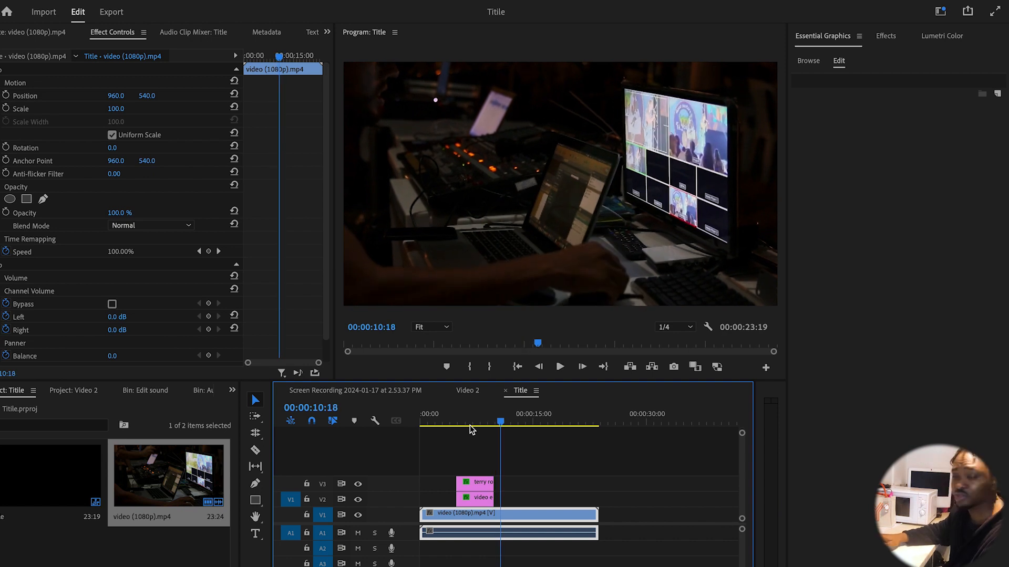